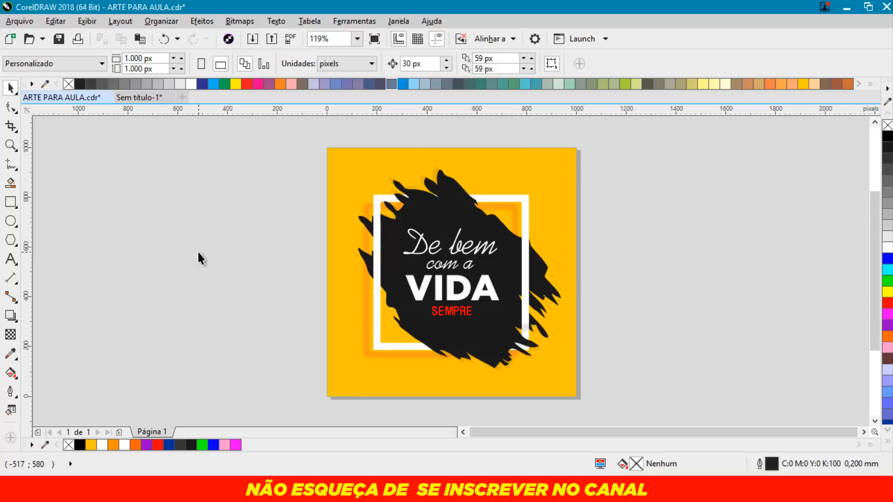
# Step: Switch to the Sem título-1 document and check the available object alignment (snapping) options
pyautogui.hotkey('ctrl', 'Tab')
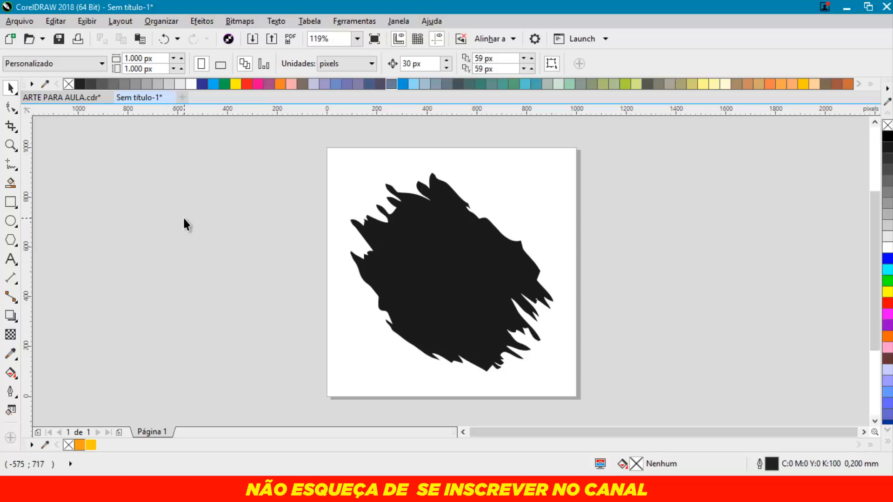
pyautogui.click(483, 38)
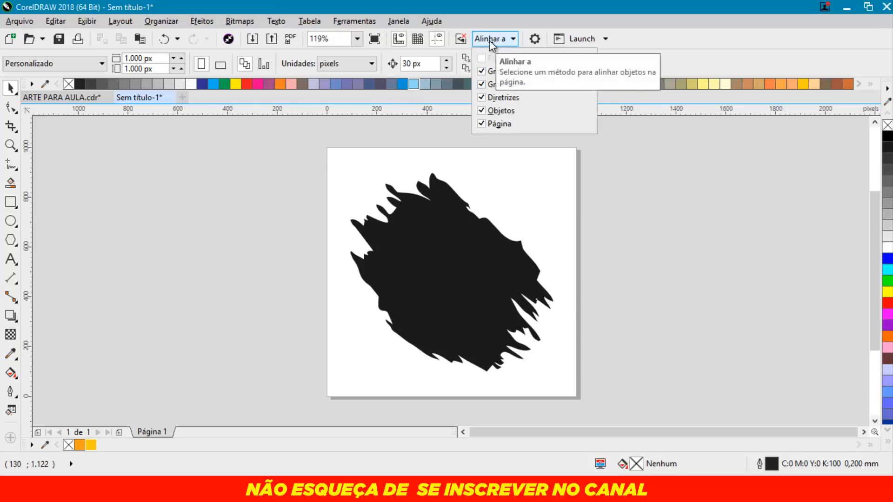
pyautogui.click(490, 40)
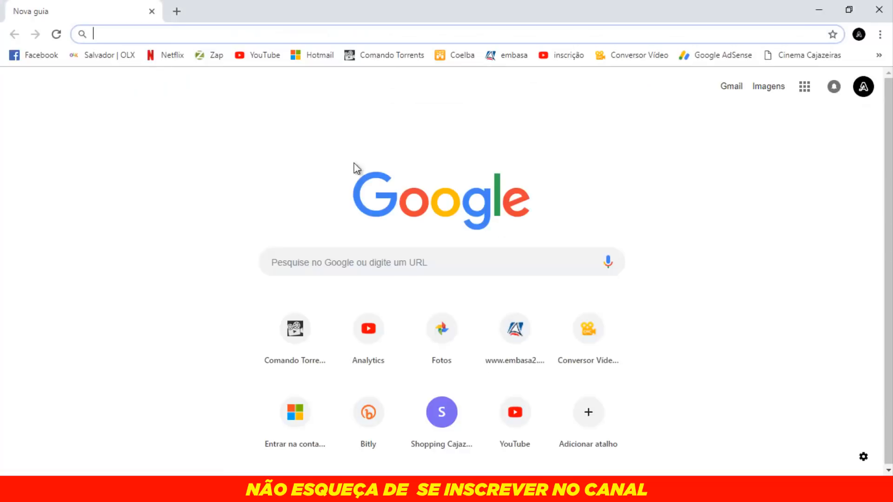
# Step: Switch to the Chrome browser and search Google Images for "splash"
pyautogui.write('spla')
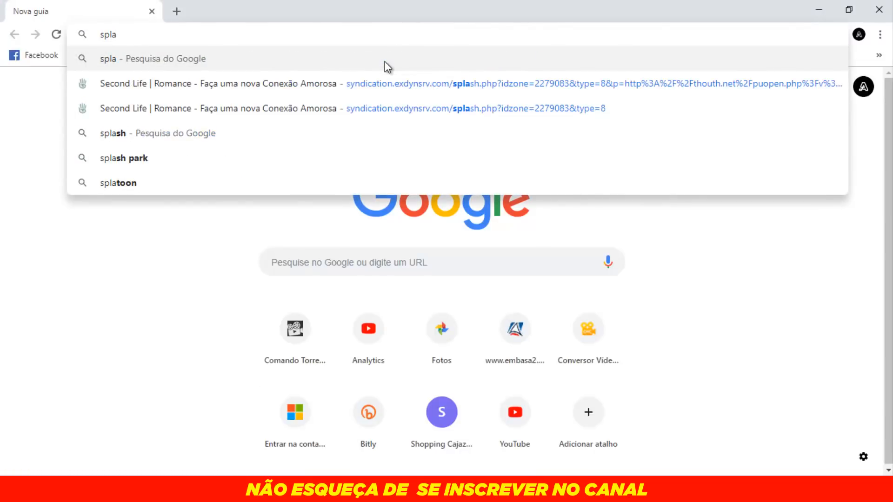
pyautogui.click(188, 126)
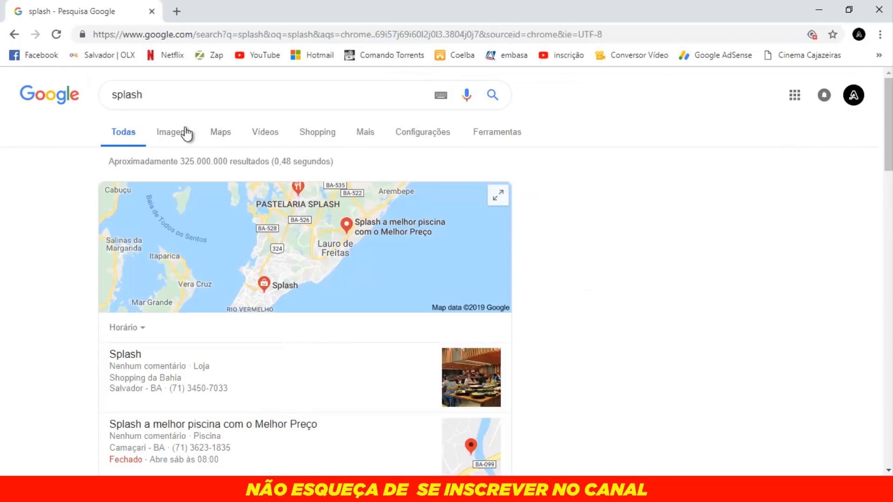
pyautogui.click(186, 127)
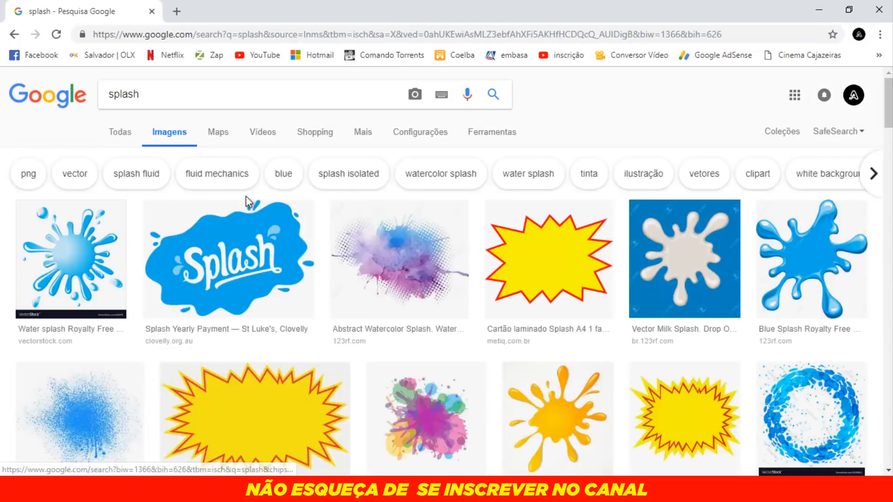
# Step: Look through the splash image results for a suitable paint stroke shape
pyautogui.scroll(-4, 380, 241)
pyautogui.scroll(-5, 381, 241)
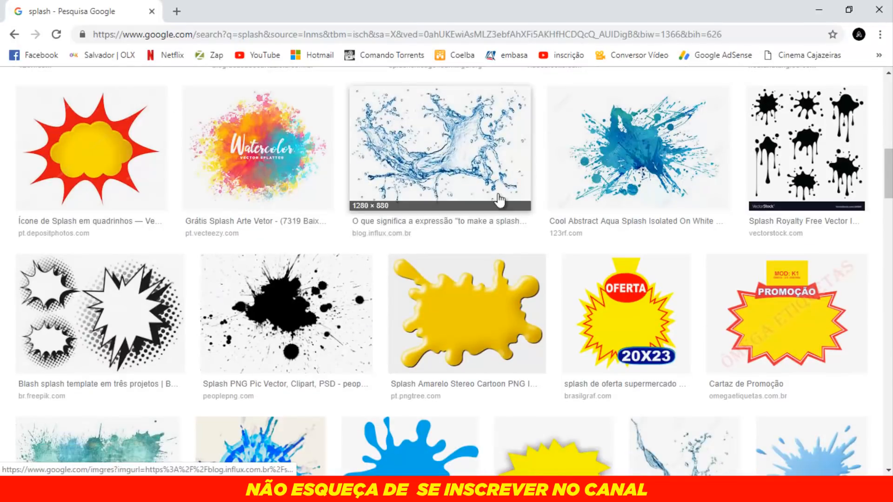
pyautogui.scroll(-7, 397, 236)
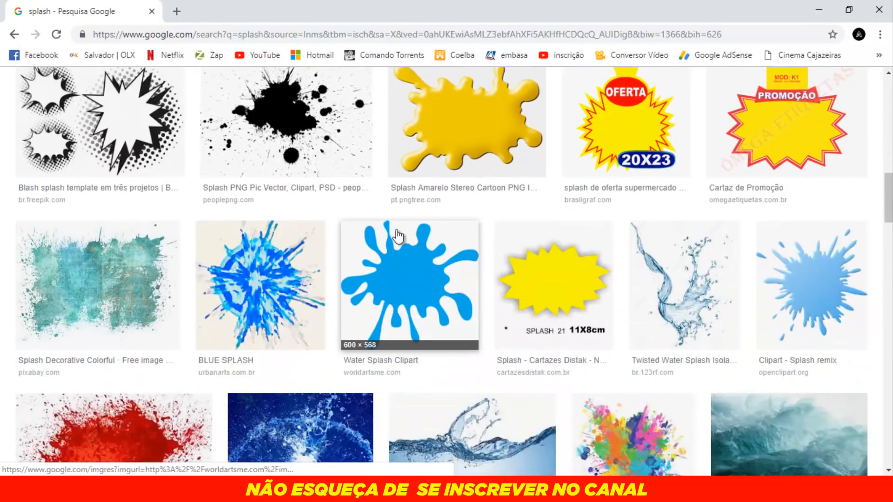
pyautogui.scroll(-9, 352, 273)
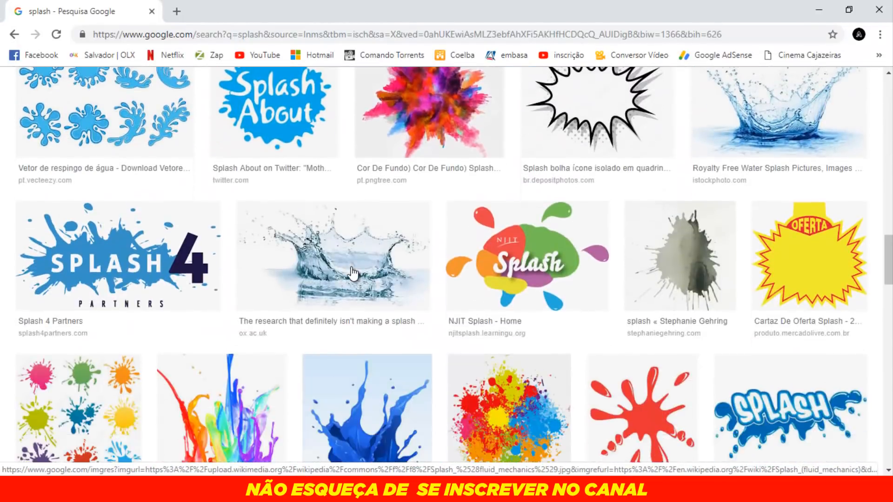
pyautogui.scroll(-7, 352, 274)
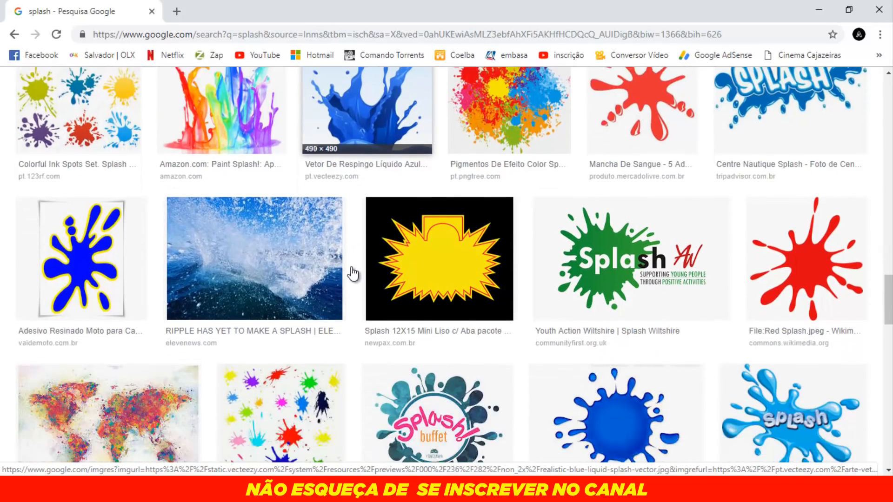
pyautogui.scroll(-1, 350, 266)
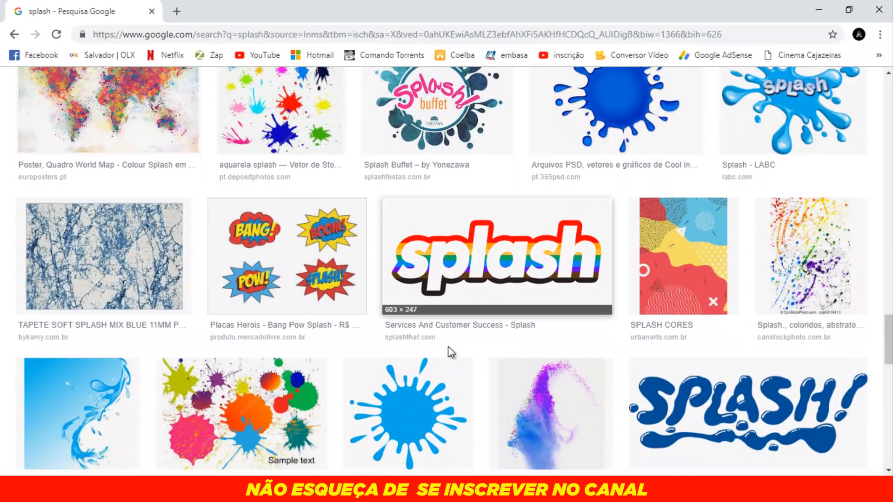
pyautogui.scroll(14, 397, 305)
pyautogui.scroll(12, 390, 299)
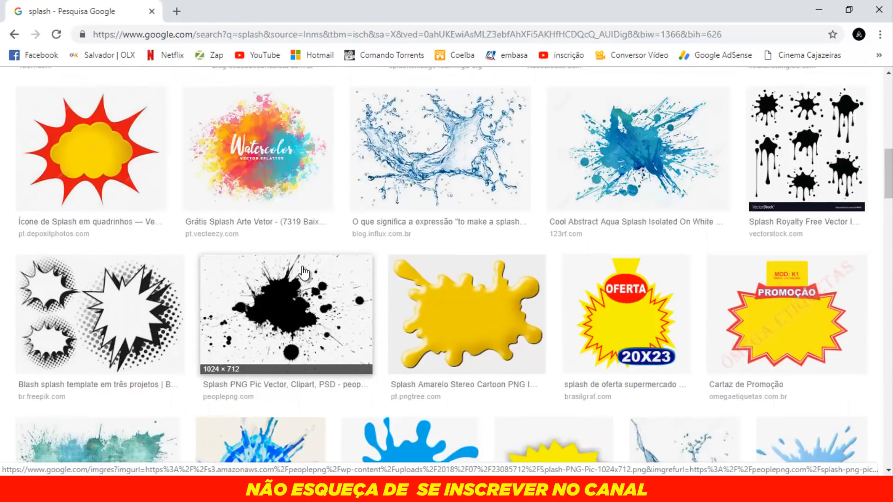
pyautogui.scroll(6, 303, 272)
pyautogui.scroll(4, 247, 241)
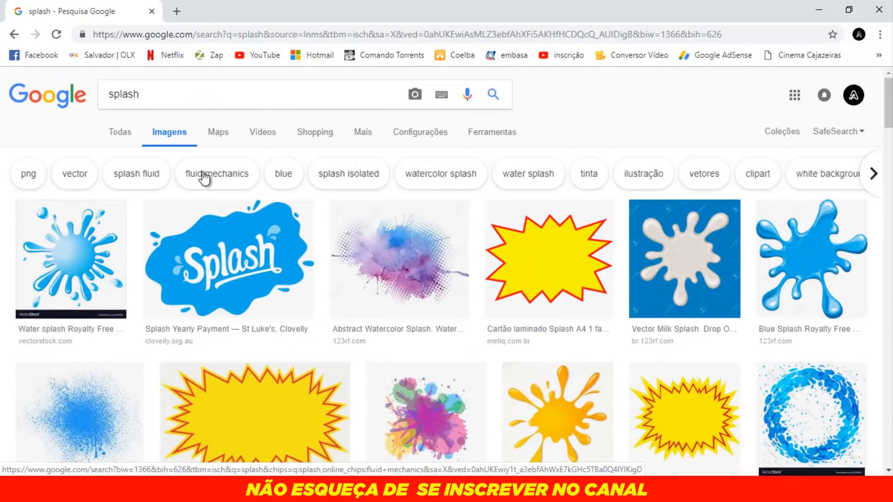
# Step: Refine the image search to "splash pincle"
pyautogui.click(238, 95)
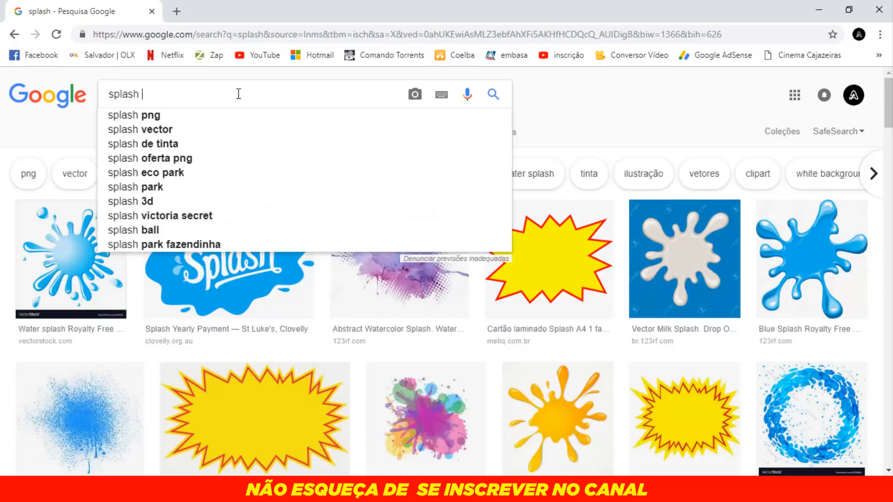
pyautogui.write('pic')
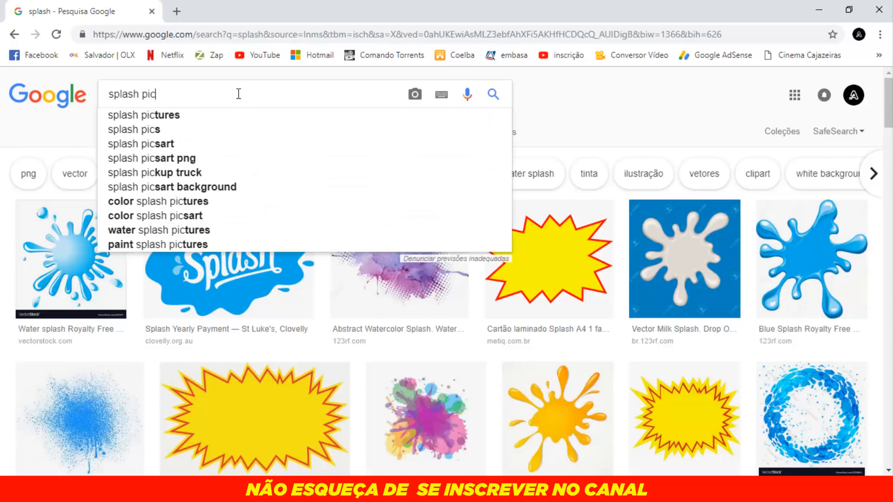
pyautogui.press('BackSpace')
pyautogui.write('ncle')
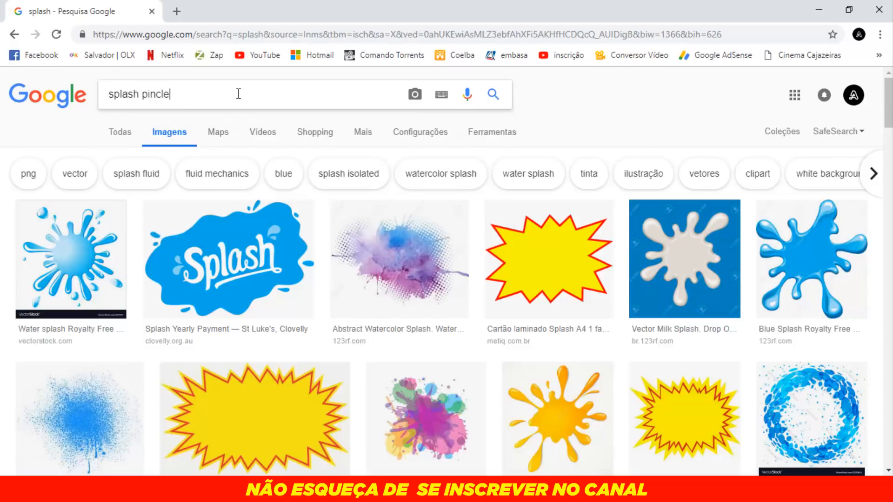
pyautogui.press('Return')
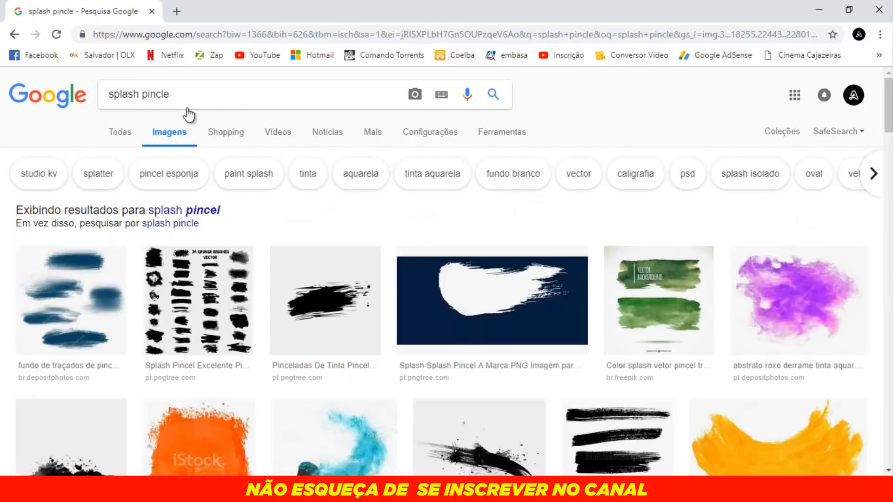
pyautogui.click(196, 100)
pyautogui.press('BackSpace')
pyautogui.press('BackSpace')
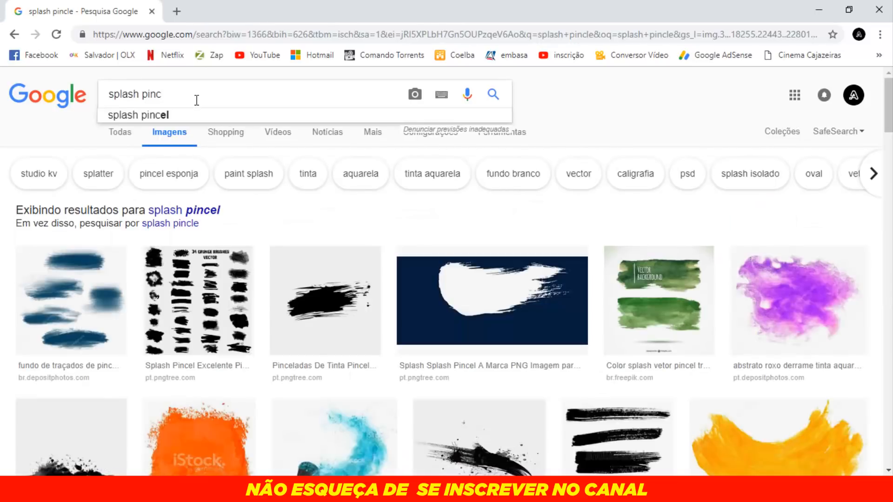
# Step: Preview the black brush stroke image "Pinceladas De Tinta Pincel" from Pngtree and copy it
pyautogui.click(344, 289)
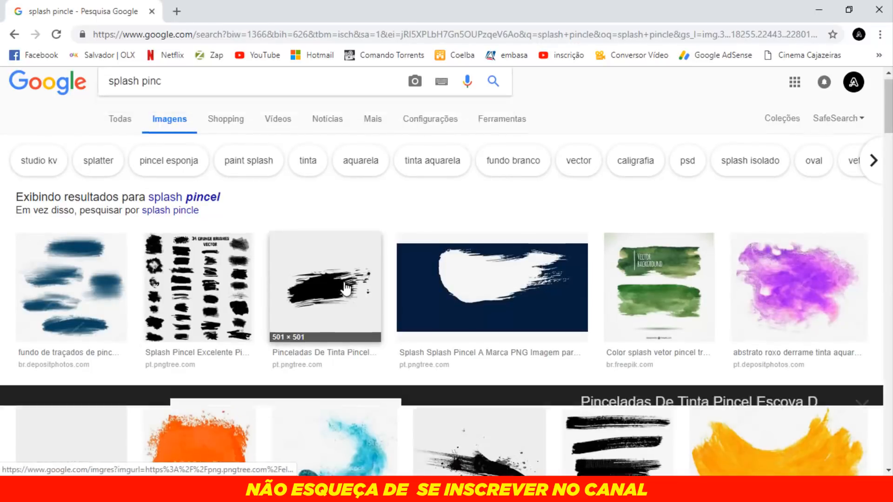
pyautogui.rightClick(287, 285)
pyautogui.click(316, 223)
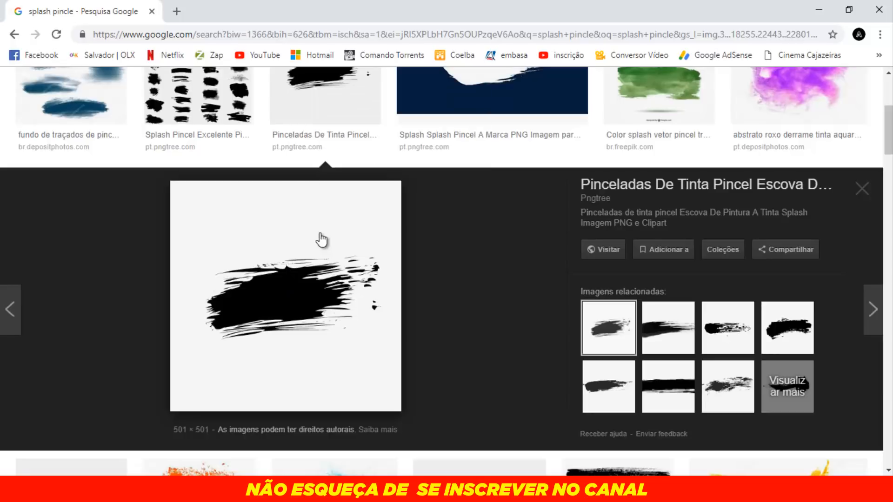
# Step: Switch to the Sem título-1 document in CorelDRAW and move the dark brush shape off the page to its right
pyautogui.moveTo(432, 494)
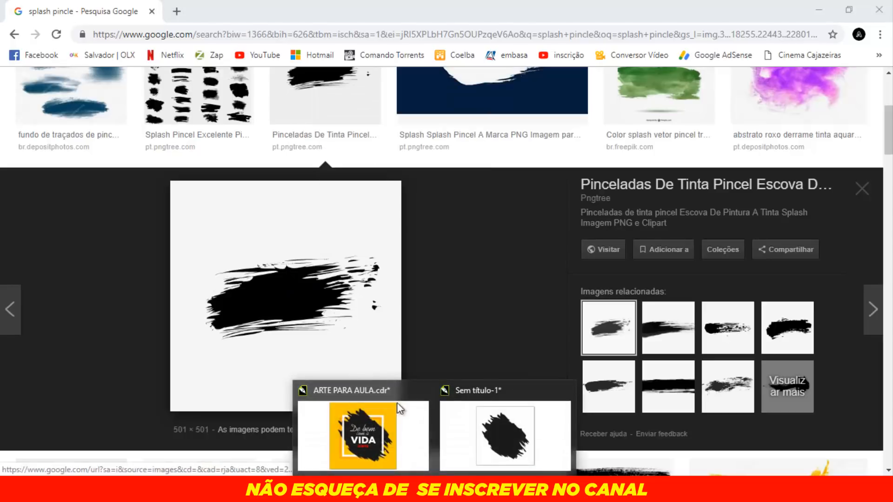
pyautogui.click(465, 422)
pyautogui.moveTo(385, 245); pyautogui.dragTo(699, 238)
# Step: Paste the copied brush stroke image and shift it to the left, centred at about X -460 px, Y 513 px
pyautogui.click(156, 205)
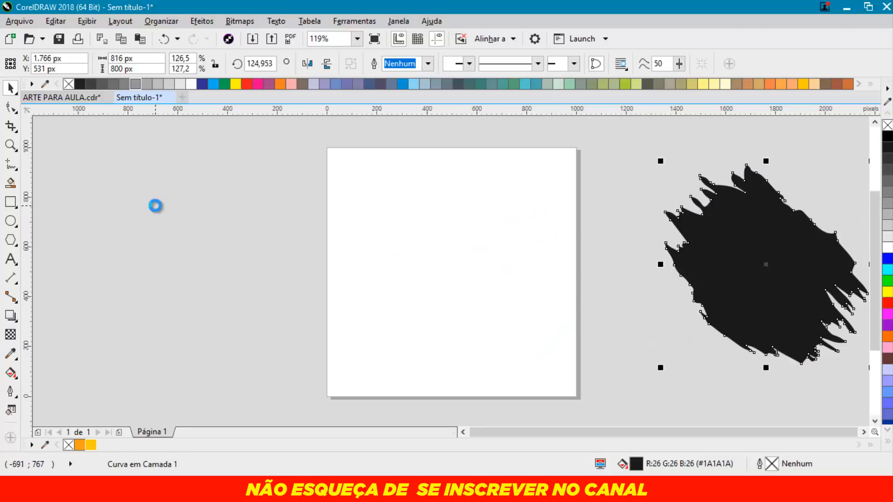
pyautogui.hotkey('ctrl', 'v')
pyautogui.scroll(-3, 470, 246)
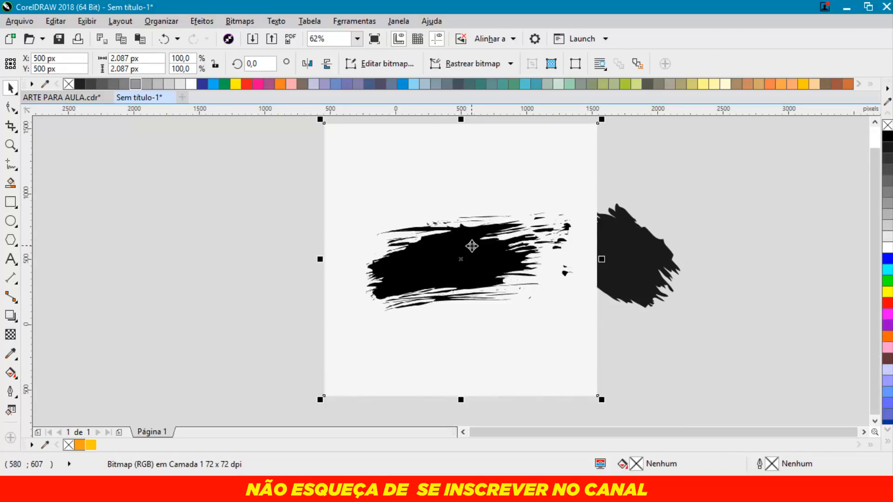
pyautogui.moveTo(471, 244); pyautogui.dragTo(276, 239)
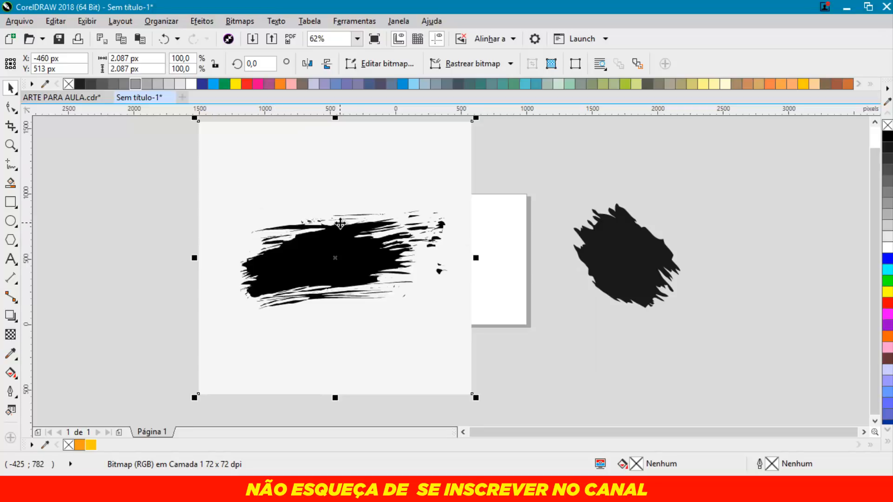
# Step: Quick-trace the brush stroke bitmap and move the traced copy and the original apart, to opposite sides of the page
pyautogui.rightClick(340, 234)
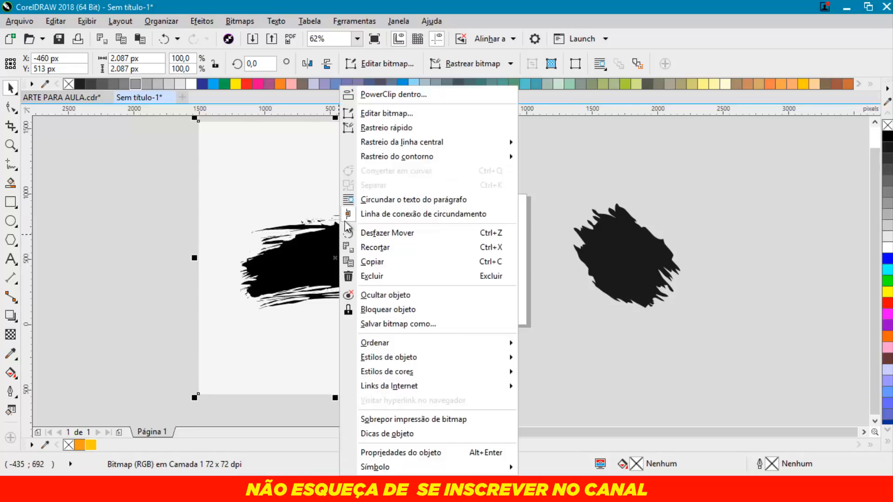
pyautogui.click(377, 128)
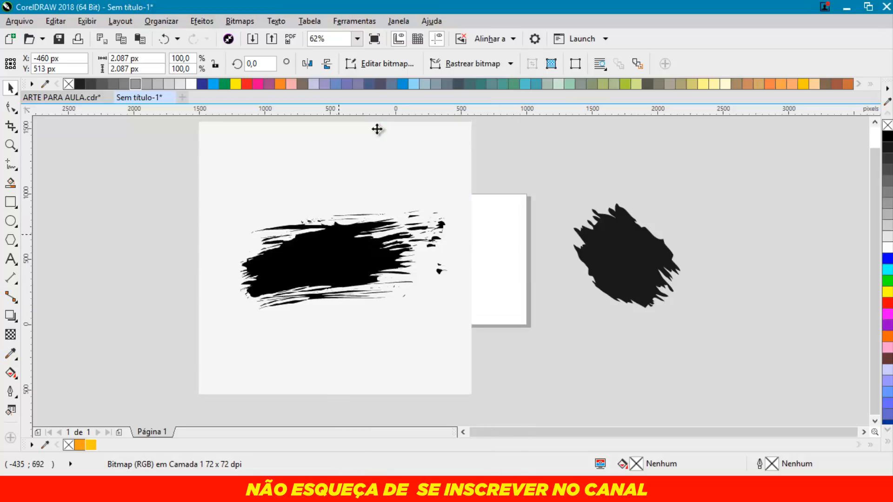
pyautogui.click(155, 235)
pyautogui.moveTo(275, 256)
pyautogui.mouseDown()
pyautogui.moveTo(510, 297)
pyautogui.moveTo(593, 265)
pyautogui.mouseUp()
pyautogui.moveTo(404, 247)
pyautogui.mouseDown()
pyautogui.moveTo(303, 249)
pyautogui.moveTo(347, 245)
pyautogui.mouseUp()
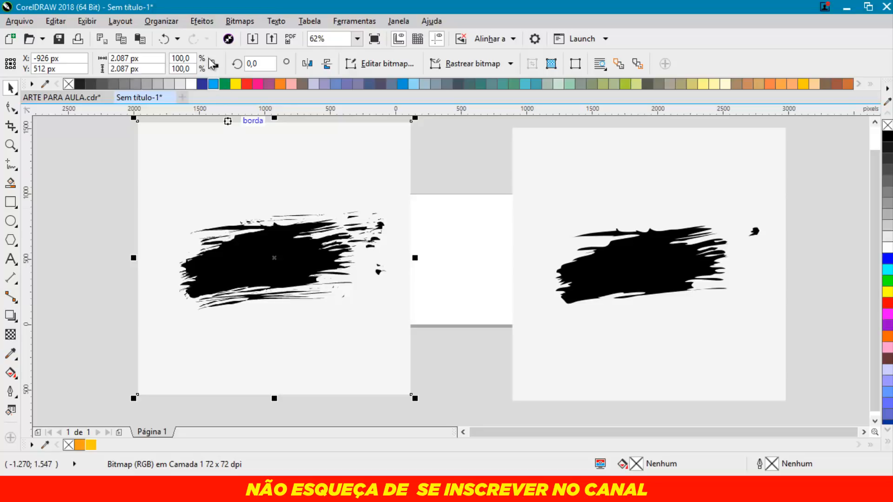
# Step: Delete the original brush stroke bitmap, keeping only the traced version
pyautogui.click(238, 23)
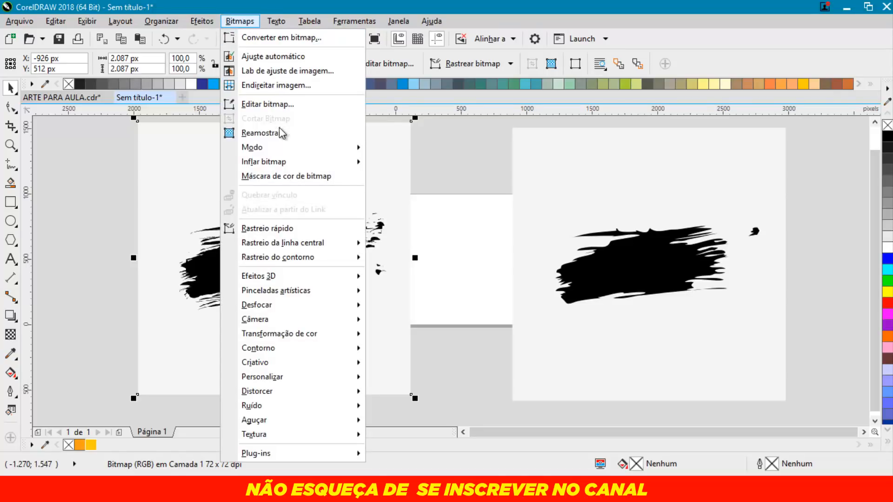
pyautogui.click(90, 217)
pyautogui.press('Delete')
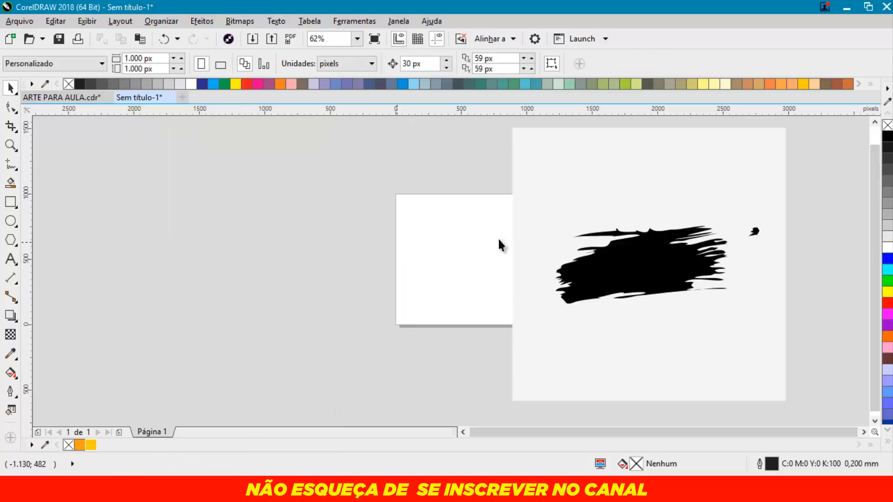
# Step: Move the traced group to the left of the page, ungroup it and remove its light grey background
pyautogui.moveTo(651, 228); pyautogui.dragTo(272, 235)
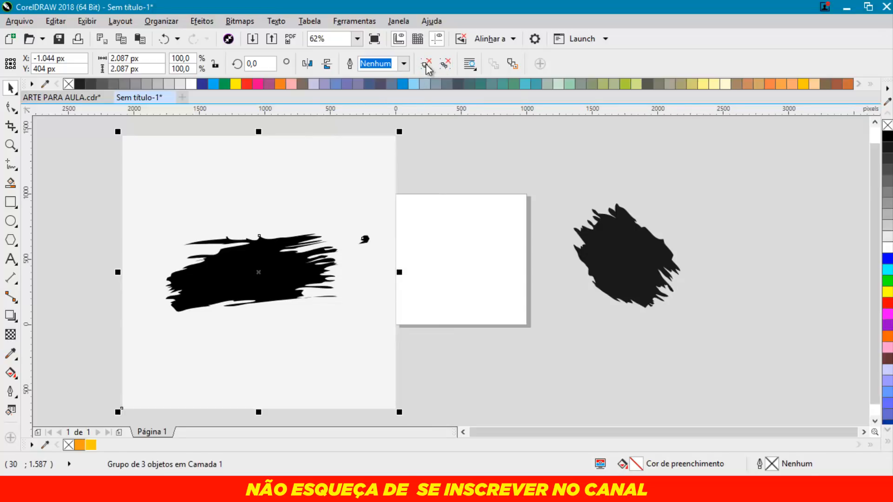
pyautogui.click(372, 185)
pyautogui.moveTo(318, 182); pyautogui.dragTo(434, 169)
# Step: Separate the traced brush stroke from the small stray blot, and delete the blot and the old dark brush shape
pyautogui.moveTo(294, 287); pyautogui.dragTo(250, 264)
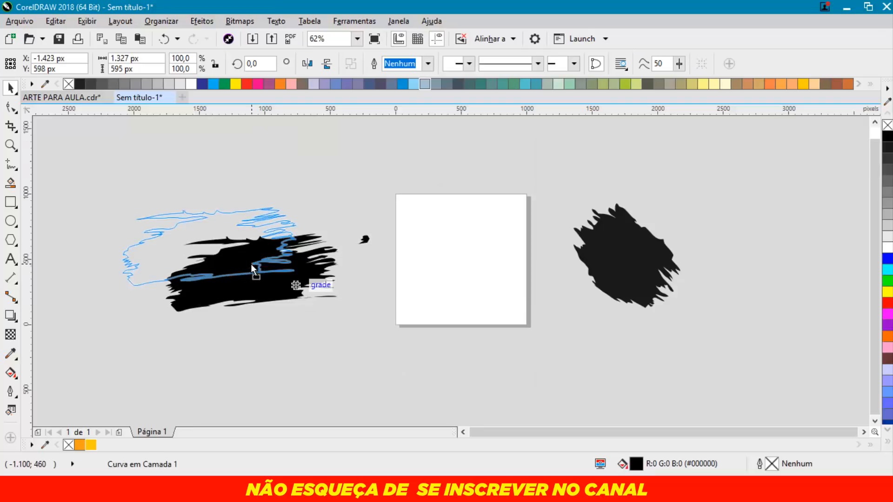
pyautogui.moveTo(357, 213); pyautogui.dragTo(344, 274)
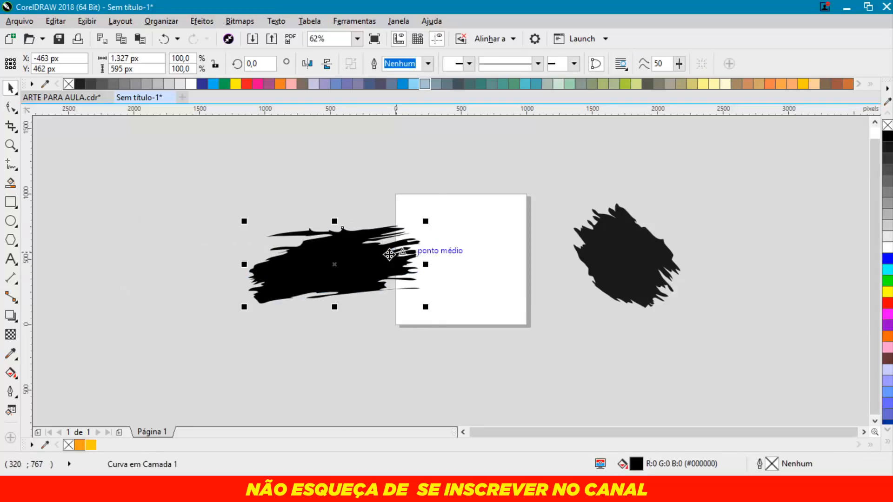
pyautogui.click(612, 272)
pyautogui.press('Delete')
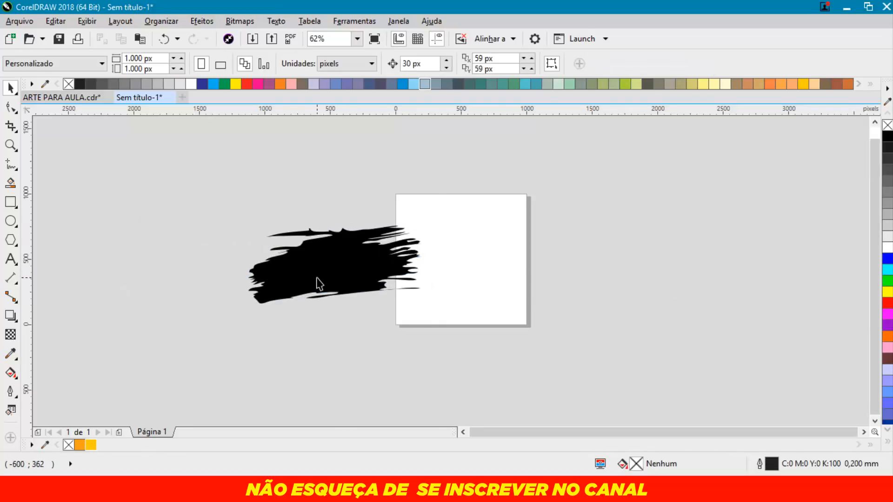
# Step: Centre the traced brush stroke on the page and resize it to about 813 px wide by 560 px high
pyautogui.click(318, 279)
pyautogui.press('p')
pyautogui.hotkey('shift', 'F4')
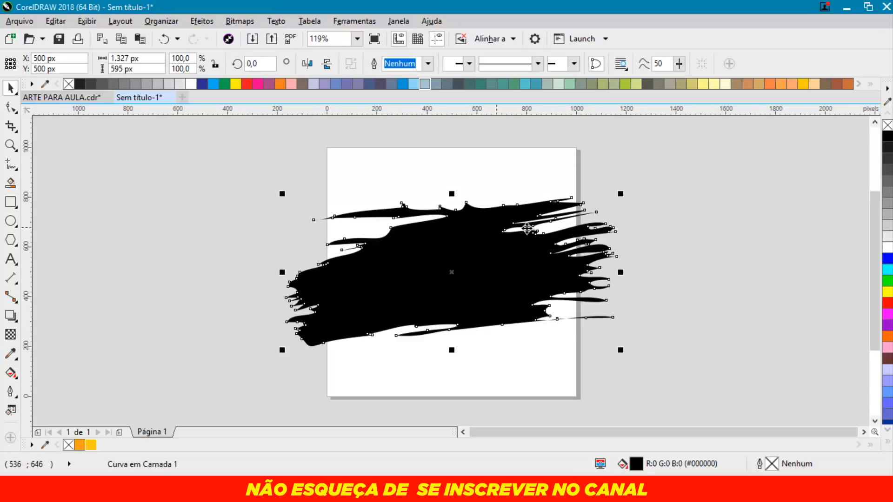
pyautogui.moveTo(622, 191); pyautogui.dragTo(558, 188)
pyautogui.moveTo(452, 222); pyautogui.dragTo(444, 195)
pyautogui.click(462, 239)
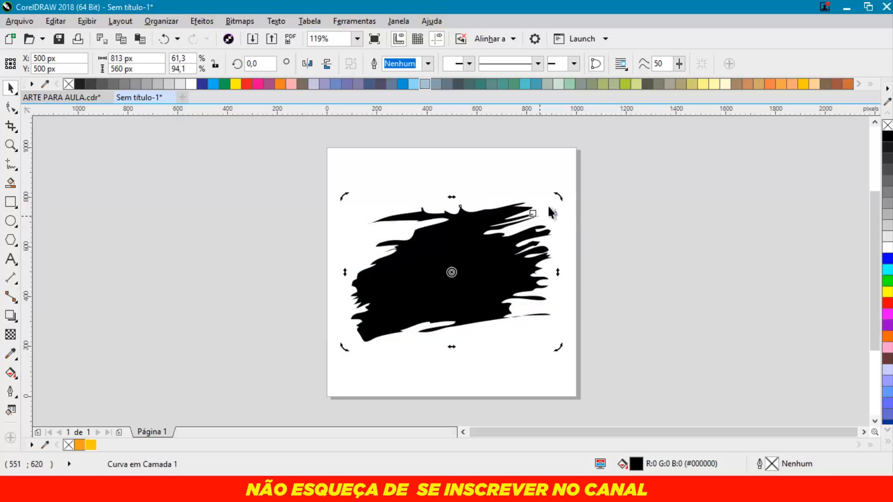
# Step: Rotate the brush stroke about 8.4° counterclockwise and scale it down slightly on the page
pyautogui.moveTo(557, 193); pyautogui.dragTo(552, 182)
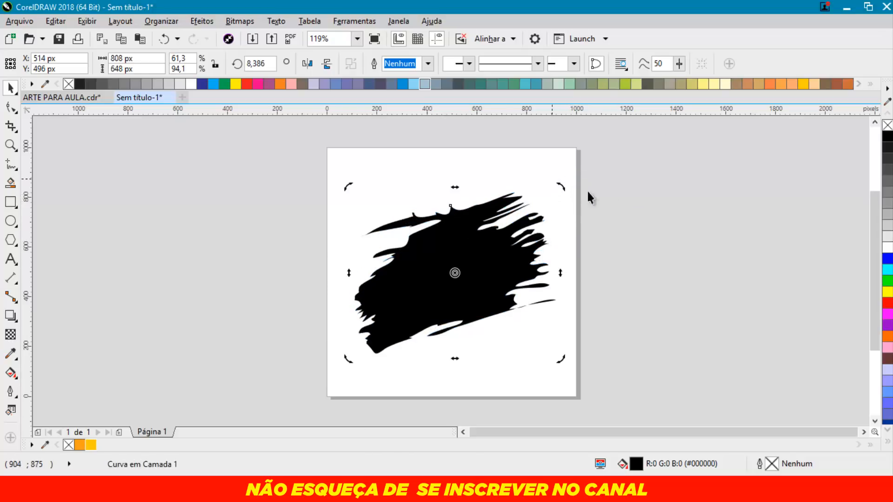
pyautogui.click(633, 208)
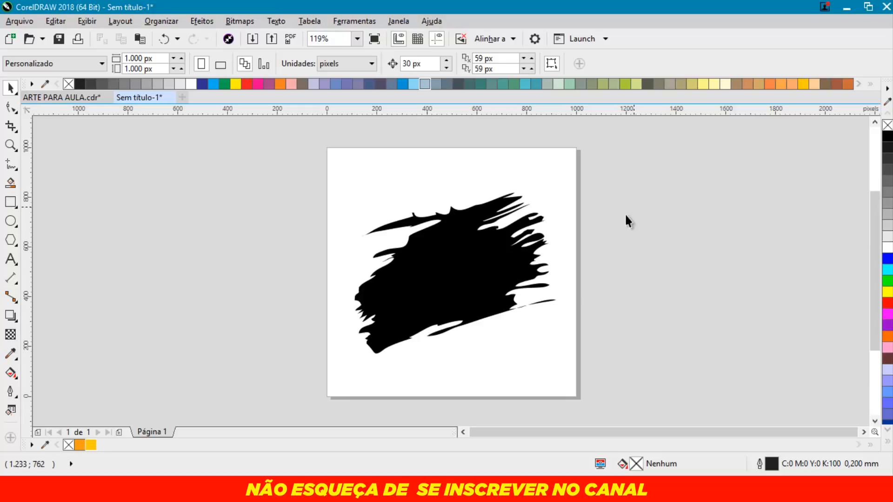
pyautogui.click(523, 255)
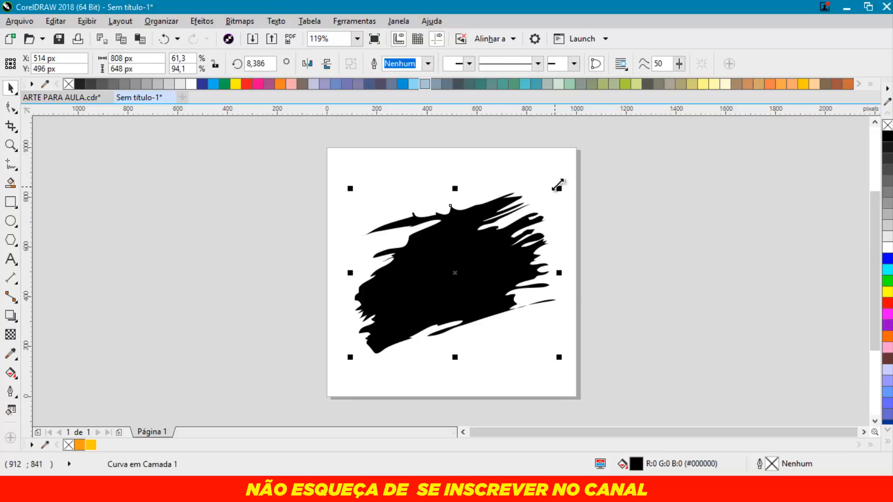
pyautogui.hotkey('ctrl', 'z')
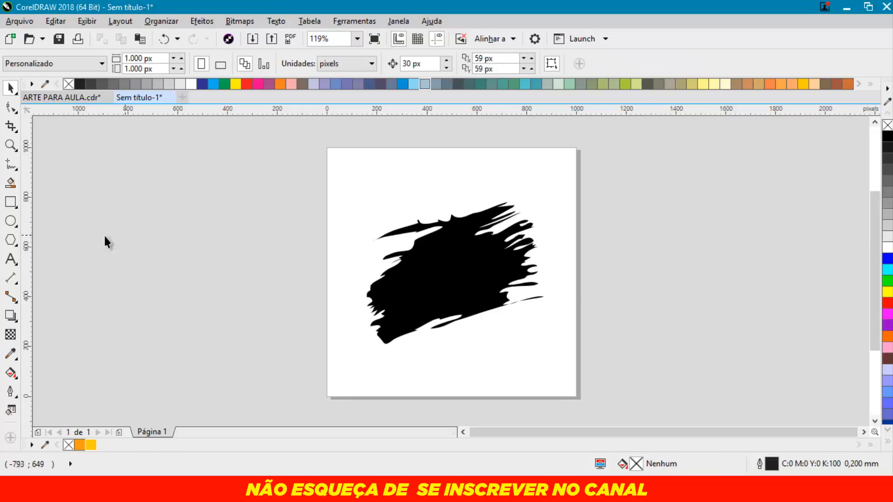
# Step: Create a page-sized 1,000 × 1,000 px rectangle behind the brush stroke, filled with yellow #FFC905 and without an outline
pyautogui.doubleClick(10, 201)
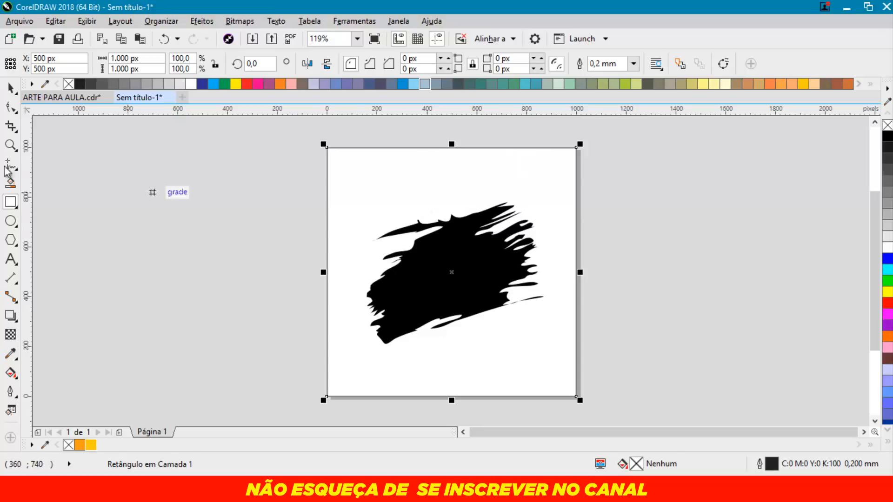
pyautogui.click(4, 91)
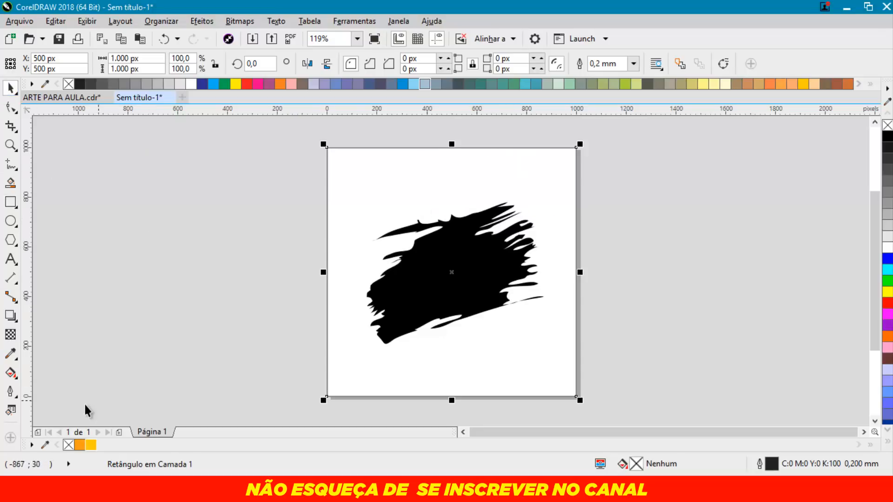
pyautogui.click(91, 444)
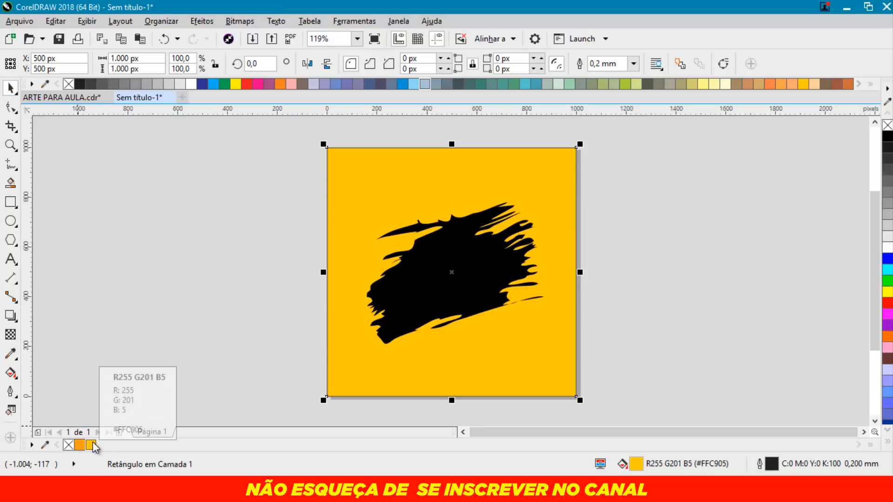
pyautogui.rightClick(69, 444)
pyautogui.click(165, 300)
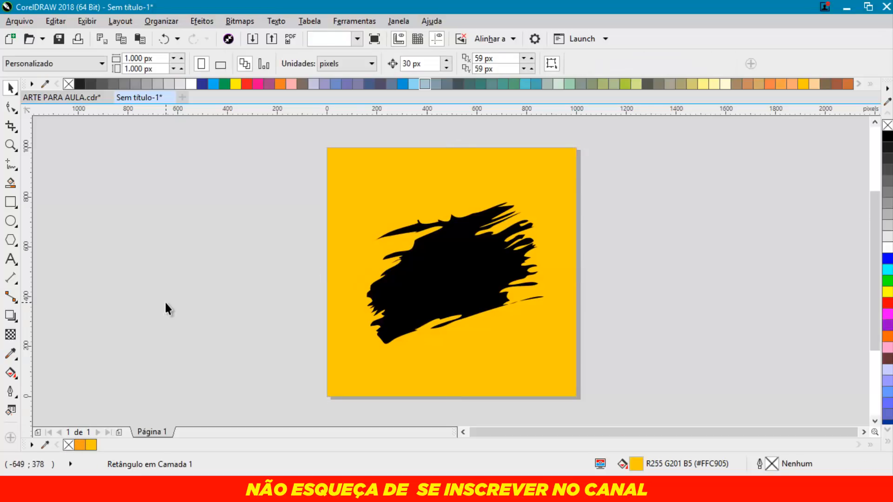
# Step: Draw a square about 440 px by 440 px over the middle of the brush stroke
pyautogui.scroll(1, 165, 301)
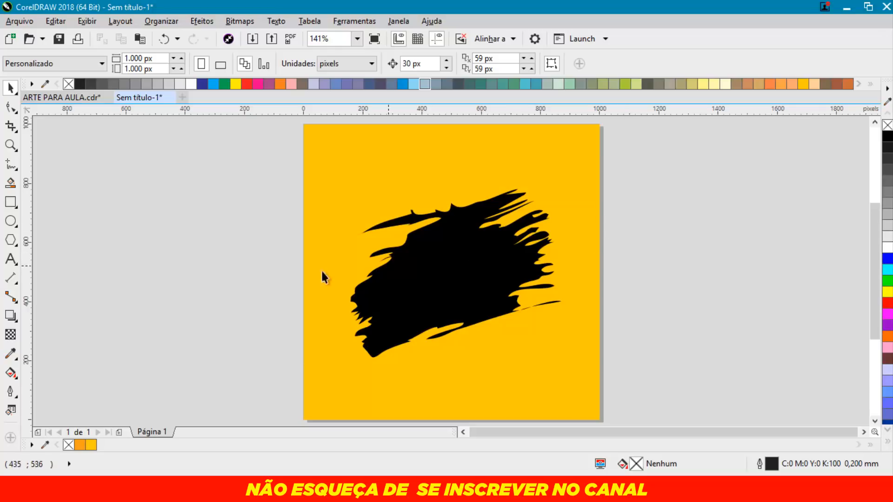
pyautogui.click(10, 203)
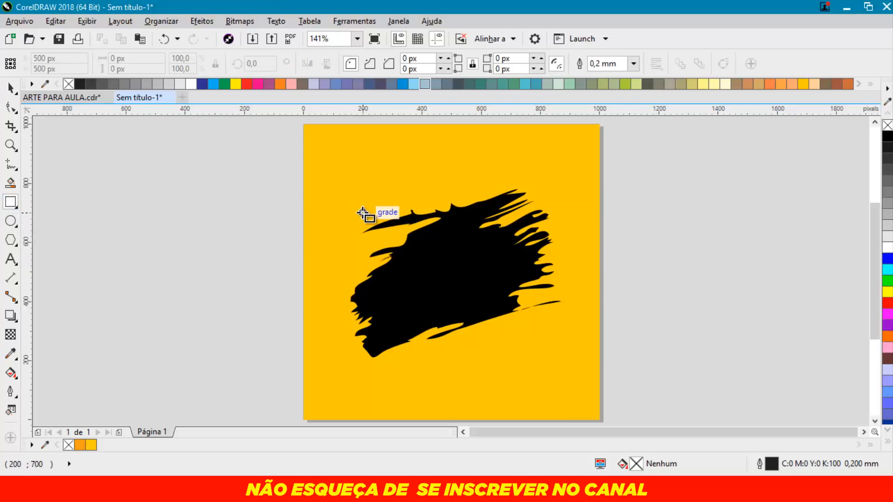
pyautogui.moveTo(384, 214)
pyautogui.mouseDown()
pyautogui.moveTo(534, 347)
pyautogui.moveTo(514, 330)
pyautogui.mouseUp()
pyautogui.press('p')
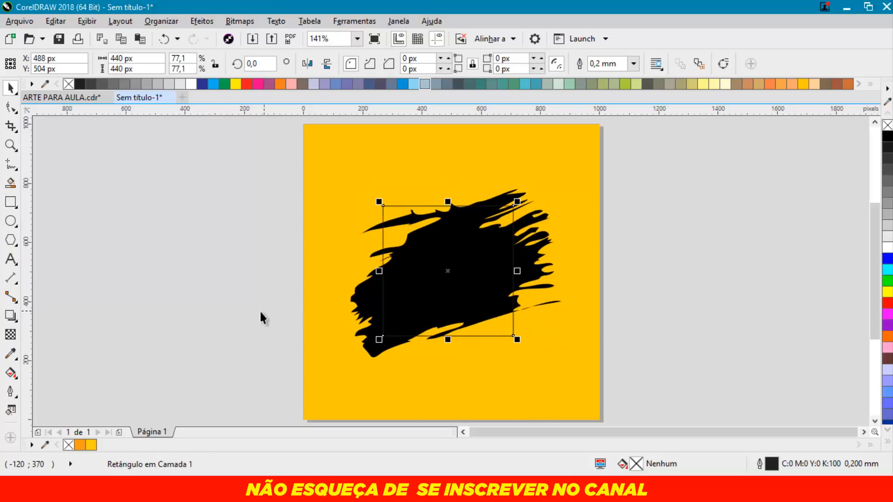
# Step: Set the square's outline width to 2 mm and convert the outline to an object
pyautogui.click(10, 395)
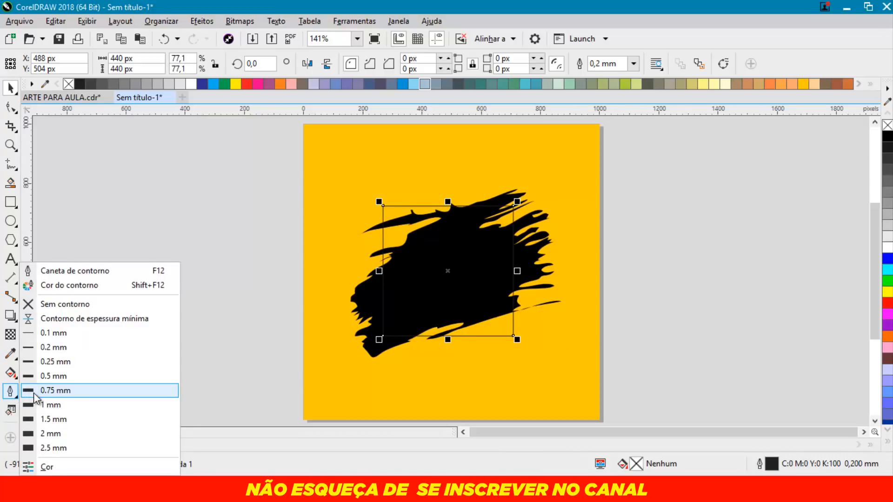
pyautogui.click(35, 392)
pyautogui.click(10, 390)
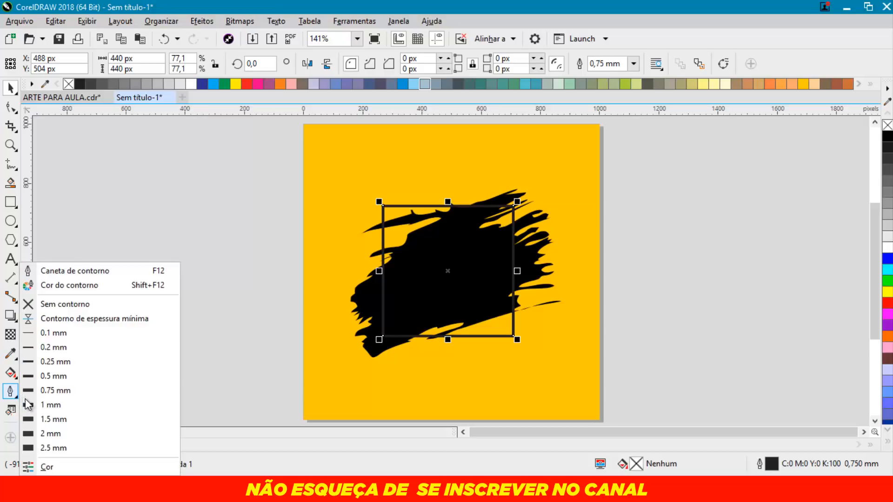
pyautogui.click(55, 434)
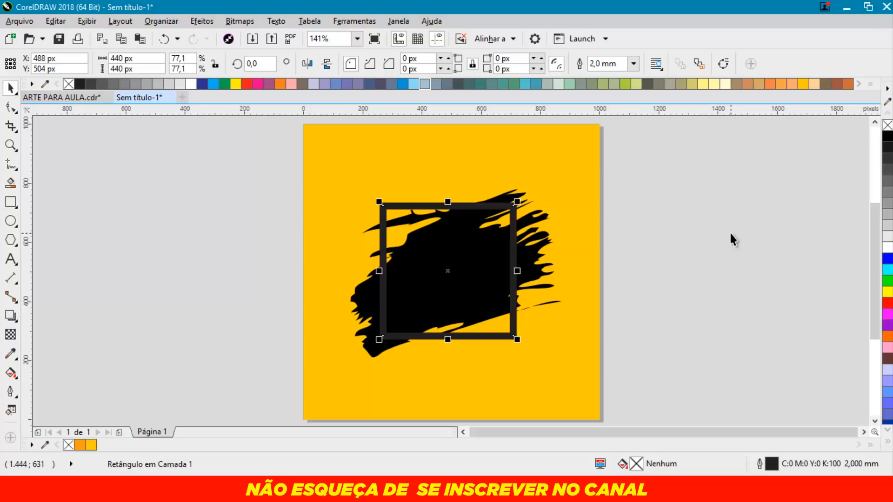
pyautogui.hotkey('ctrl', 'shift', 'q')
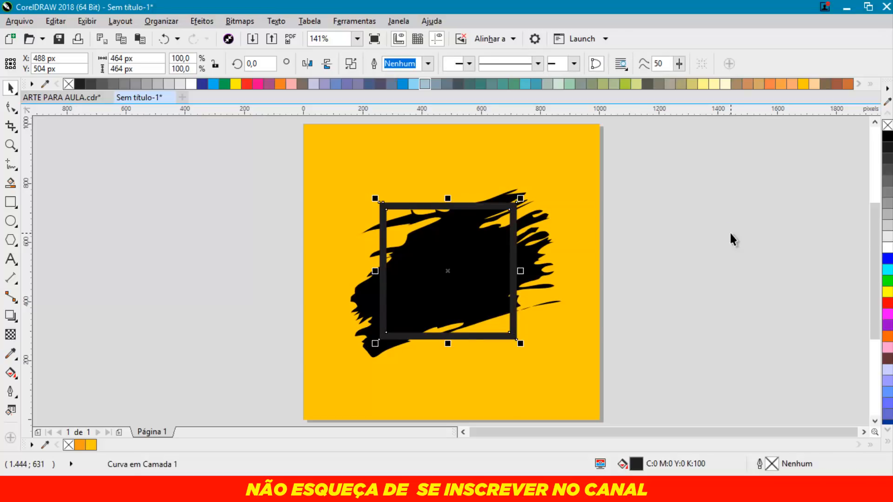
pyautogui.click(730, 240)
# Step: Fill the square frame with white and enlarge it to about 486 px by 486 px
pyautogui.scroll(3, 458, 212)
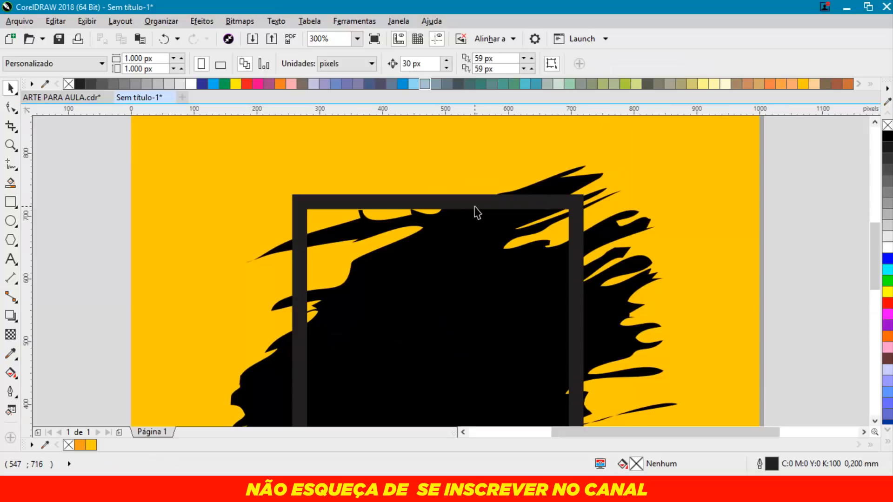
pyautogui.click(473, 205)
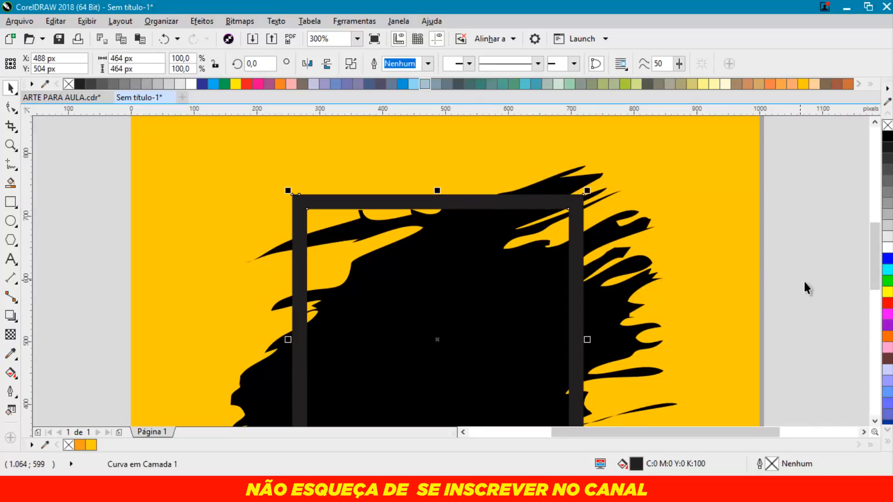
pyautogui.click(888, 249)
pyautogui.scroll(-3, 272, 185)
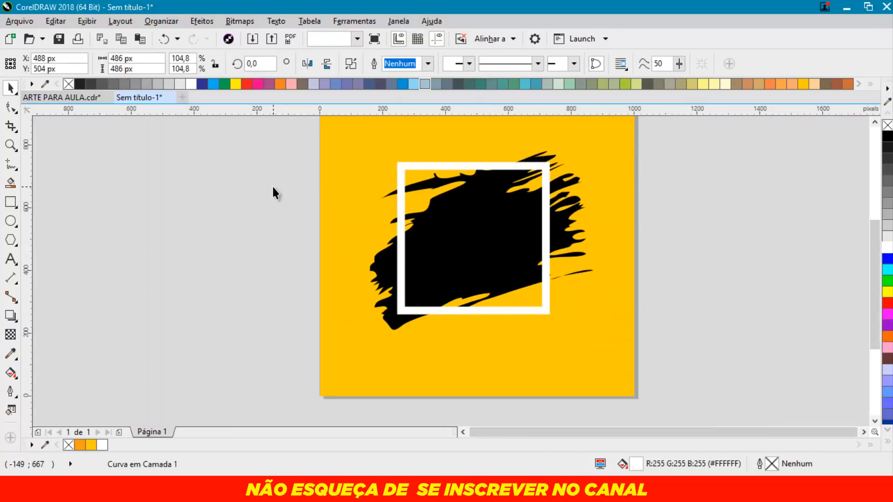
pyautogui.click(272, 185)
# Step: Draw a rectangle about 220 px by 420 px covering the frame's right side and the brush stroke's right end
pyautogui.scroll(3, 502, 204)
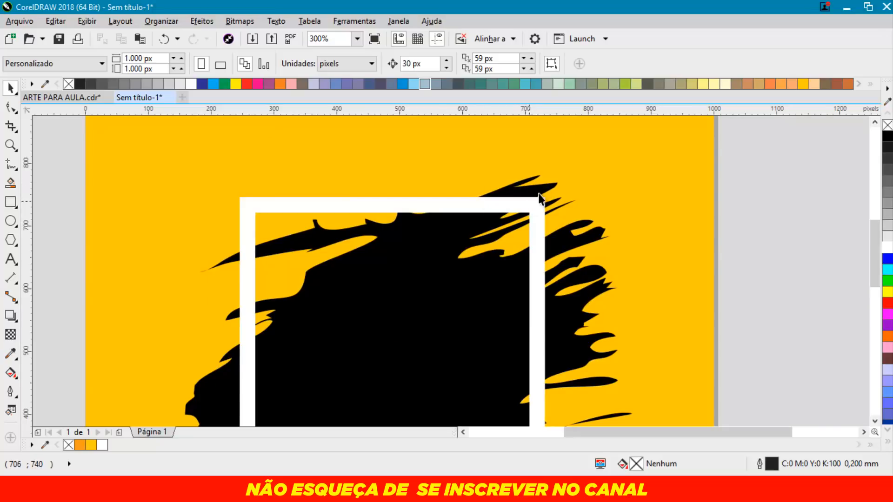
pyautogui.scroll(-1, 540, 196)
pyautogui.scroll(1, 542, 222)
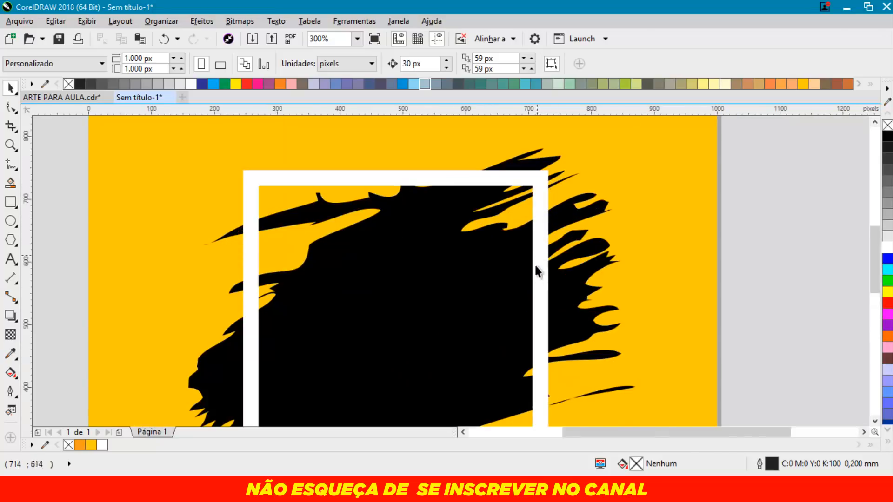
pyautogui.scroll(-1, 544, 270)
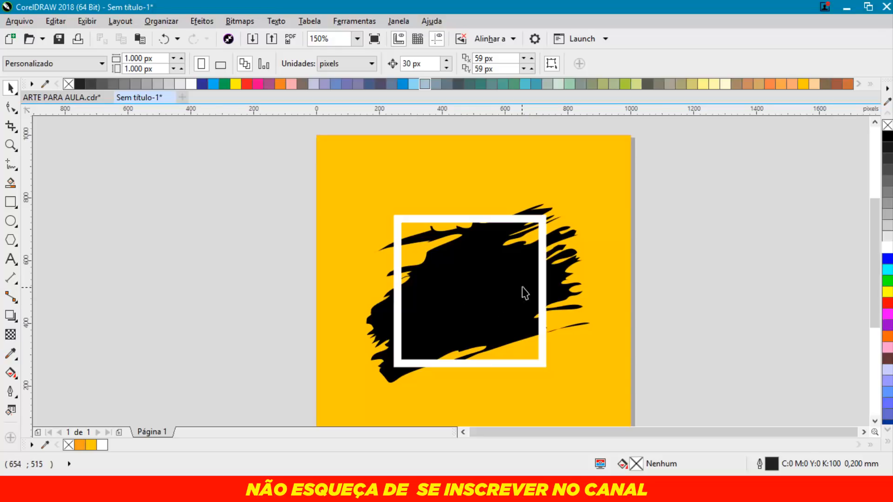
pyautogui.scroll(1, 524, 293)
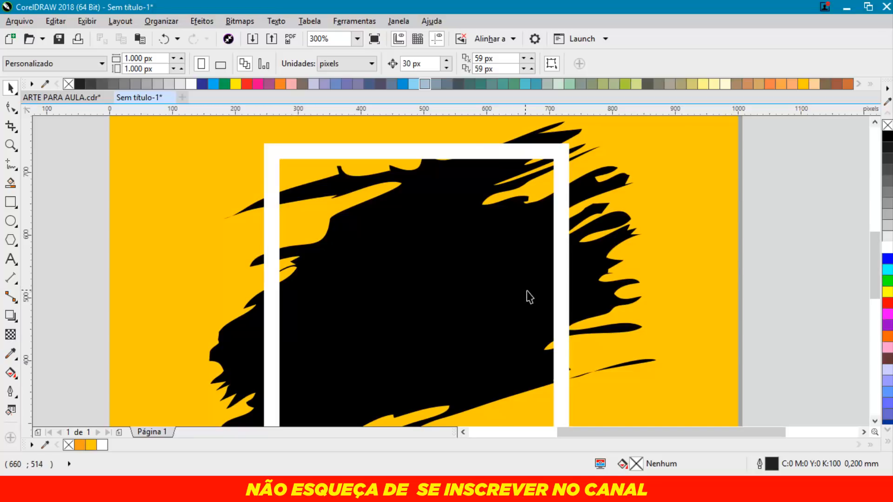
pyautogui.click(10, 204)
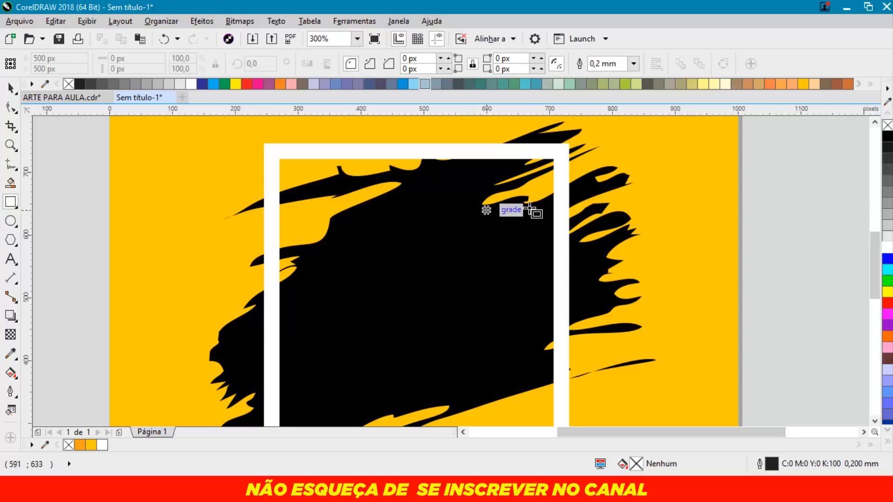
pyautogui.moveTo(662, 148)
pyautogui.mouseDown()
pyautogui.moveTo(598, 299)
pyautogui.moveTo(524, 410)
pyautogui.mouseUp()
pyautogui.press('space')
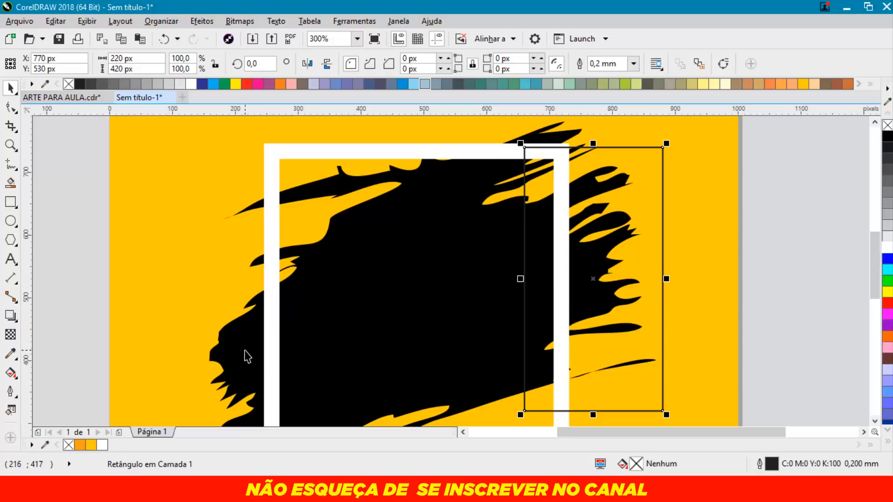
# Step: Intersect the rectangle with the brush stroke to copy its right end, and delete the rectangle
pyautogui.keyDown('shift'); pyautogui.click(245, 351); pyautogui.keyUp('shift')
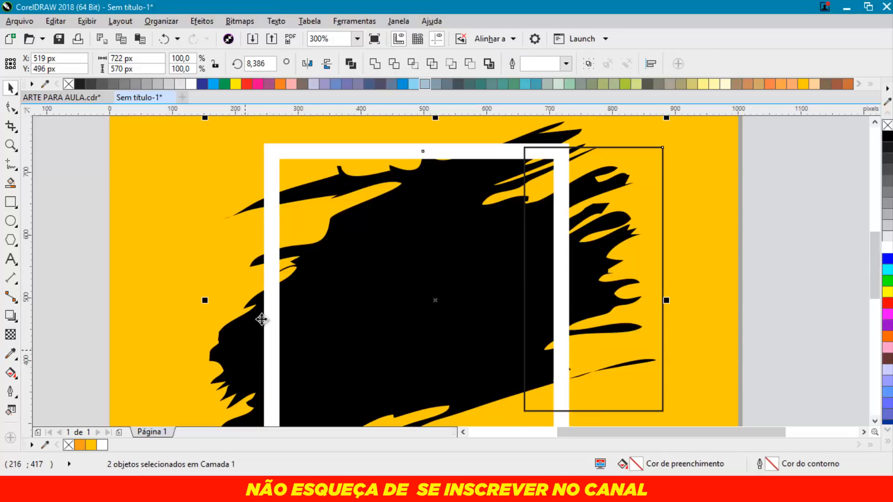
pyautogui.click(413, 63)
pyautogui.click(789, 166)
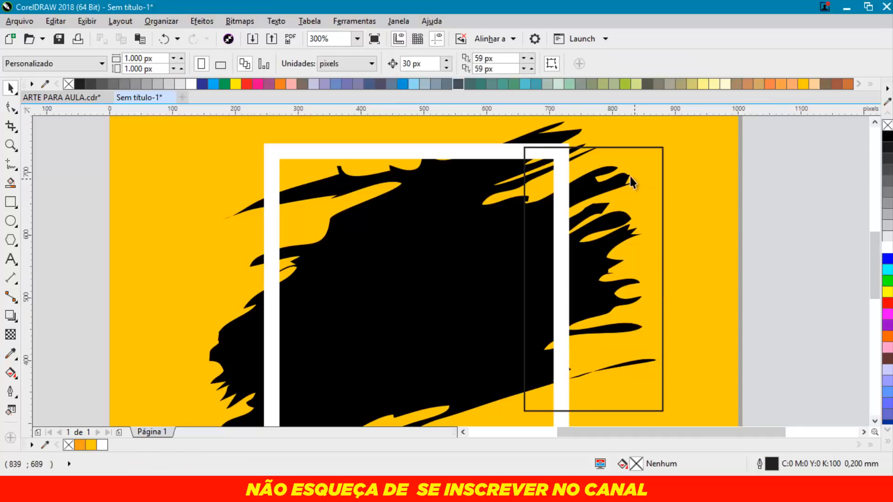
pyautogui.moveTo(642, 148); pyautogui.dragTo(767, 148)
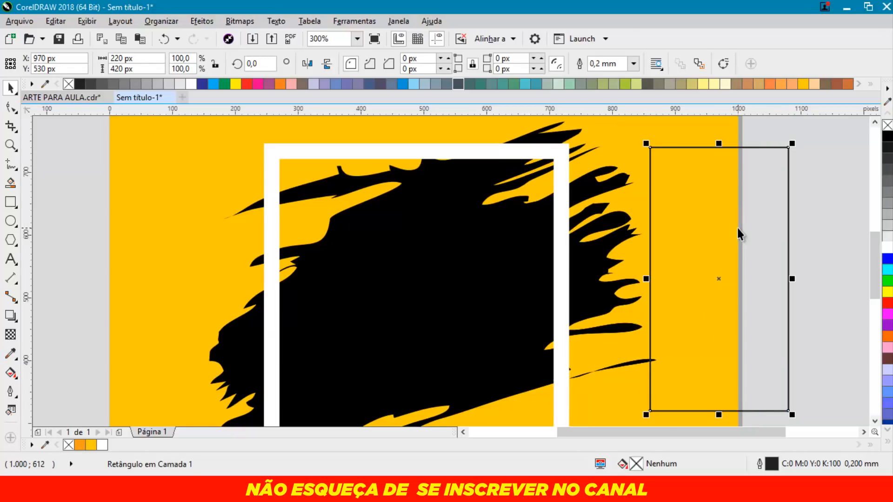
pyautogui.press('Delete')
# Step: Bring the intersected brush piece to the front, in its original position, so it overlaps the white frame's right side
pyautogui.moveTo(584, 297); pyautogui.dragTo(706, 267)
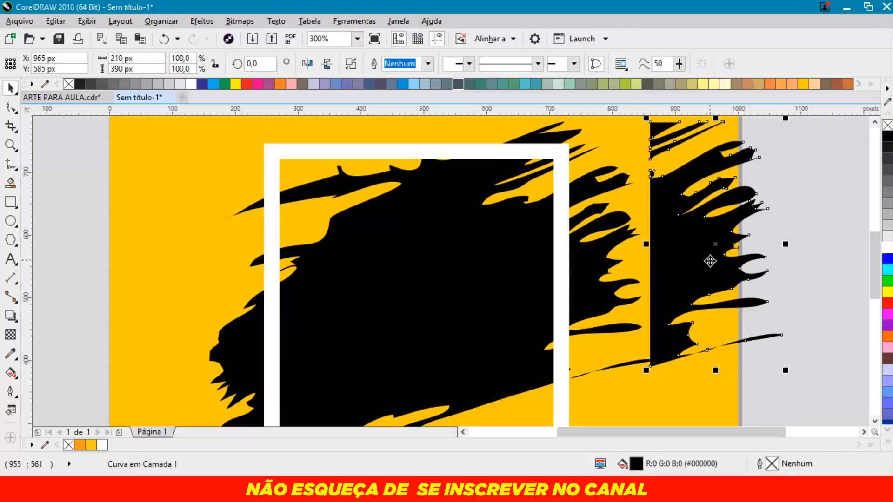
pyautogui.hotkey('ctrl', 'z')
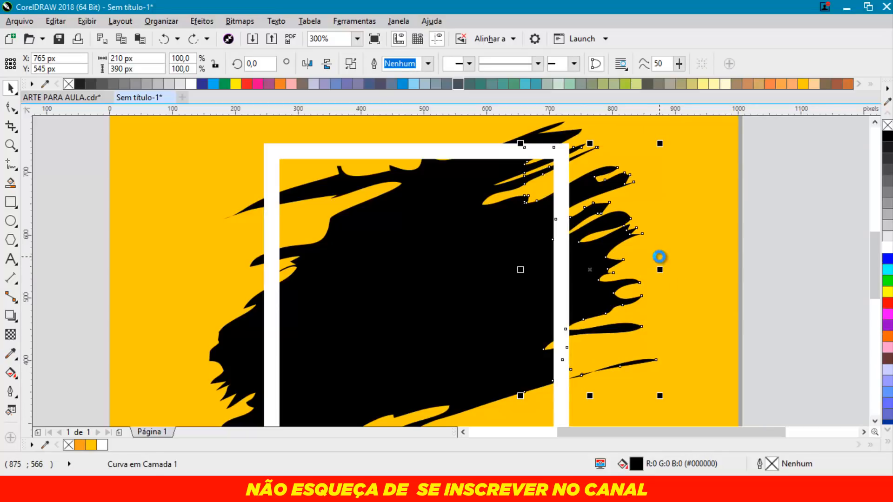
pyautogui.hotkey('shift', 'pageup')
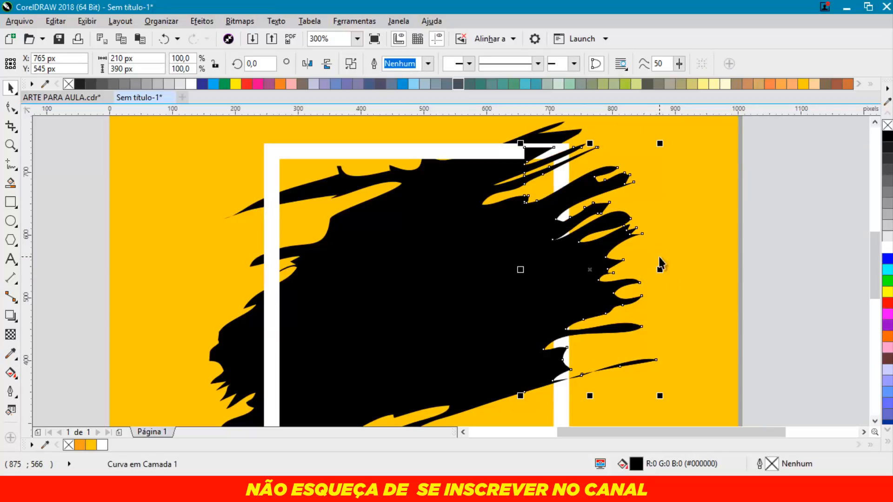
pyautogui.click(785, 186)
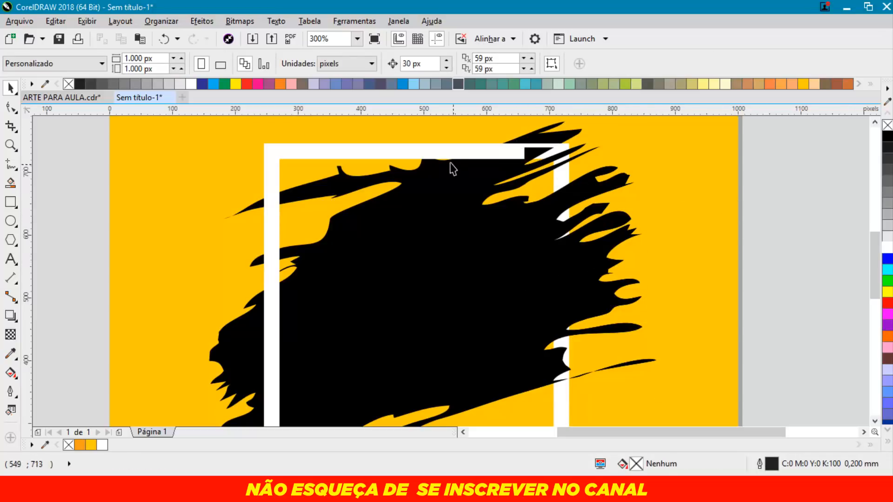
# Step: Delete the nodes of the front brush piece that cover the white frame's upper-right corner
pyautogui.scroll(2, 506, 167)
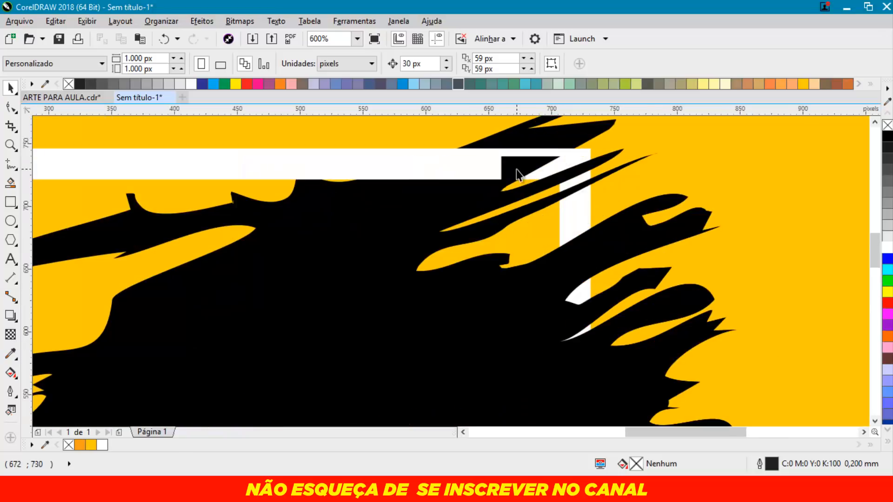
pyautogui.click(516, 172)
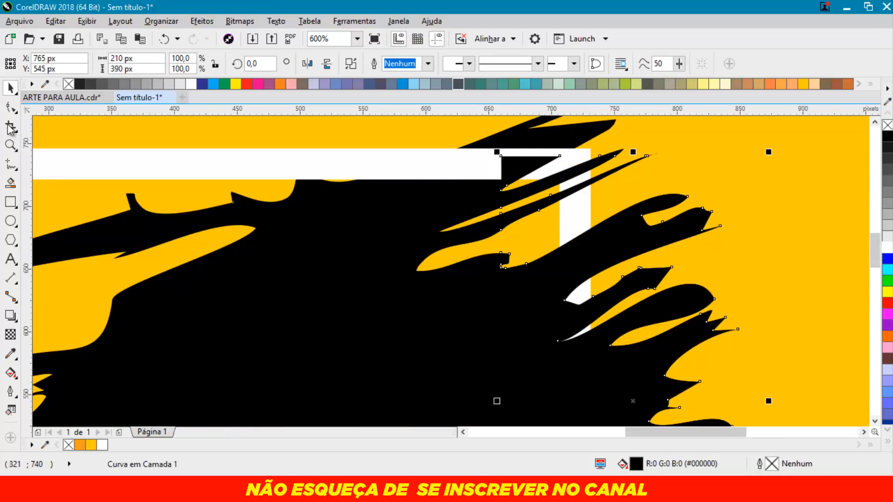
pyautogui.click(11, 107)
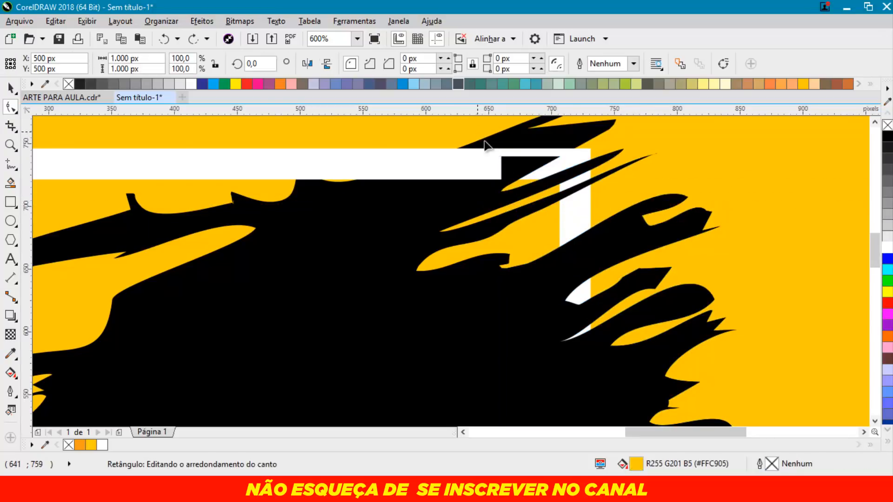
pyautogui.moveTo(463, 129); pyautogui.dragTo(594, 242)
pyautogui.press('Delete')
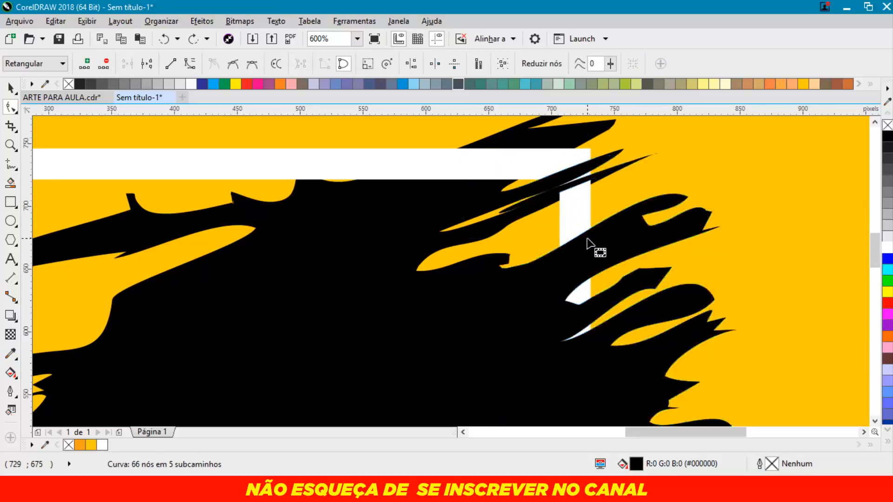
# Step: Remove the remaining upper strands of the front brush piece that cross the white frame's upper-right corner
pyautogui.moveTo(461, 129); pyautogui.dragTo(660, 215)
pyautogui.press('Delete')
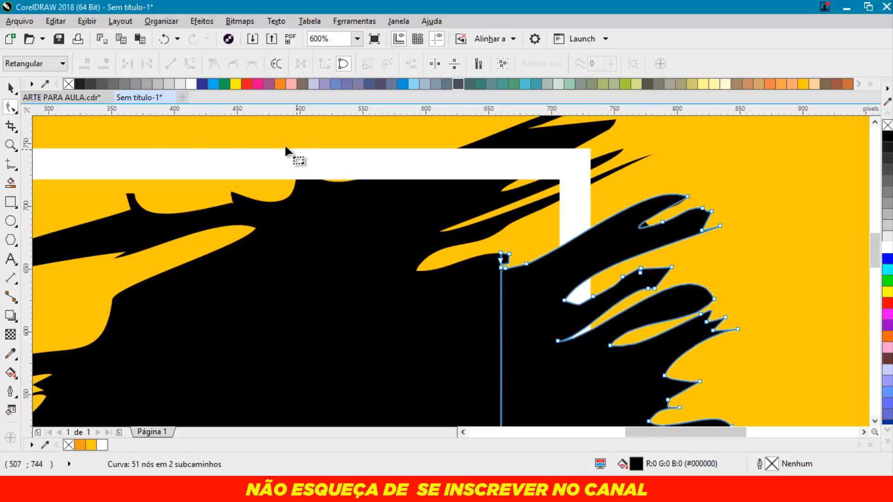
pyautogui.click(11, 87)
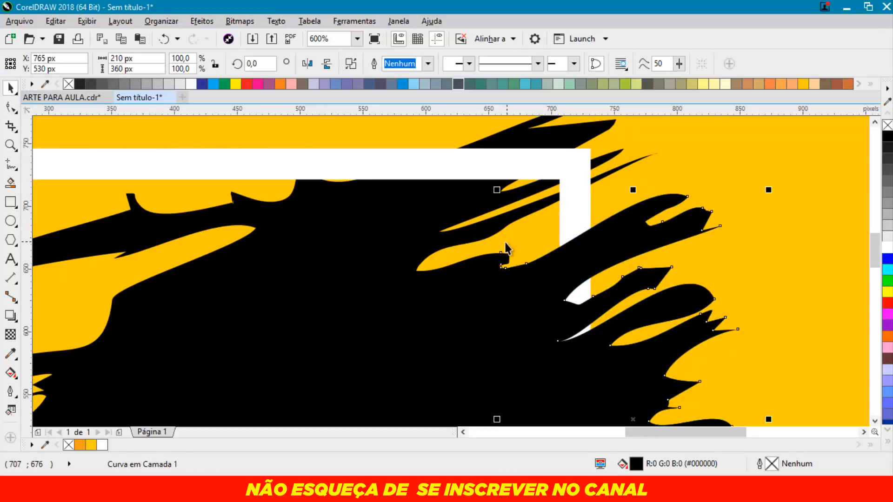
pyautogui.hotkey('shift', 'F4')
pyautogui.click(746, 238)
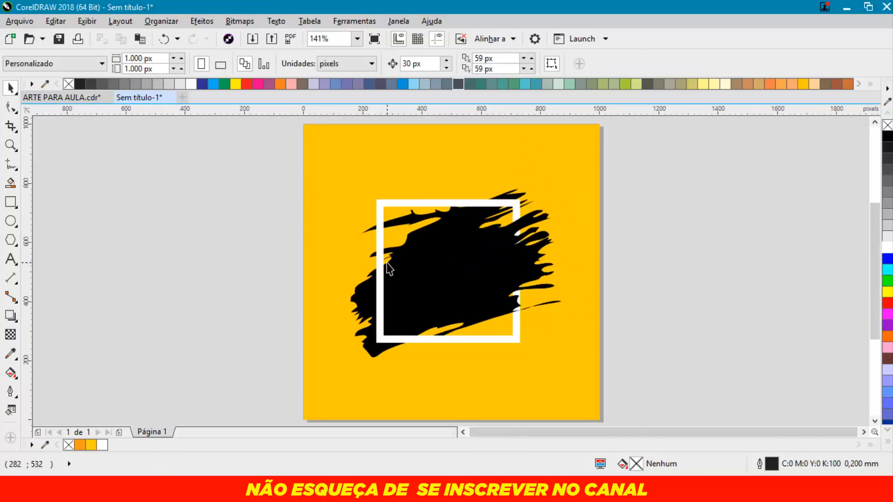
# Step: Draw a rectangle about 134 px by 150 px over the frame's left side and the brush stroke's upper-left tips
pyautogui.scroll(2, 372, 291)
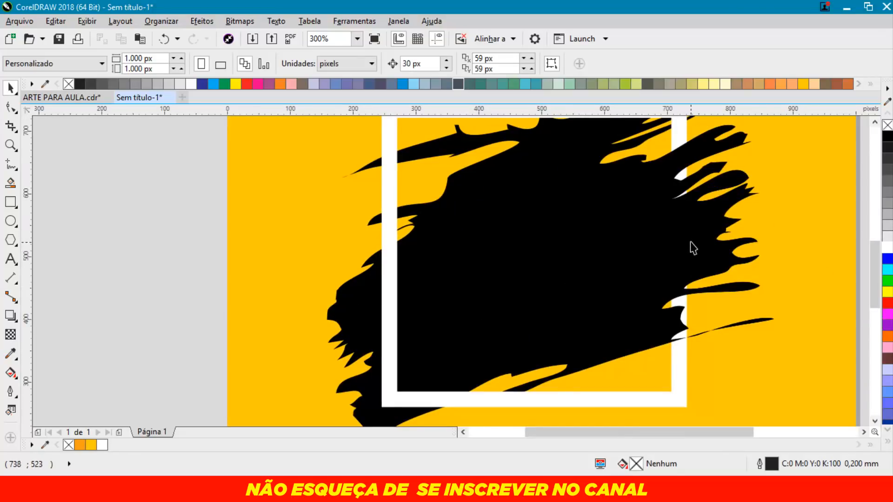
pyautogui.scroll(-2, 690, 248)
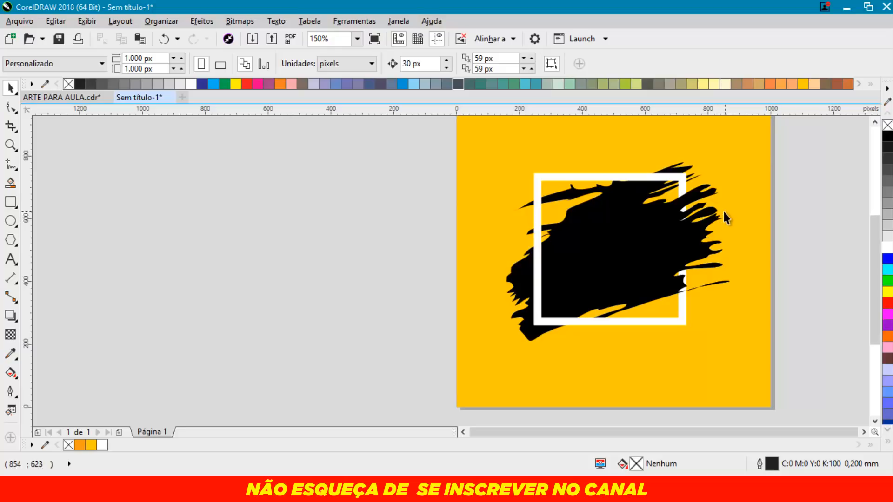
pyautogui.scroll(4, 534, 194)
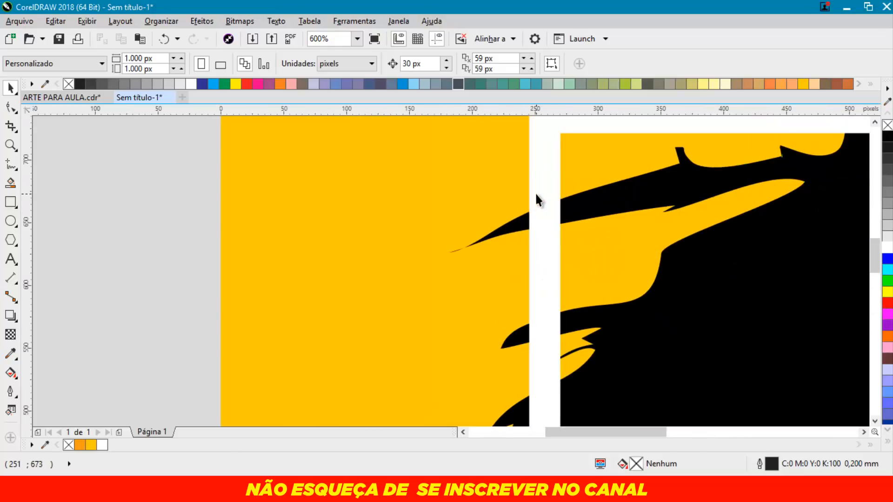
pyautogui.scroll(-2, 535, 193)
pyautogui.scroll(-2, 522, 211)
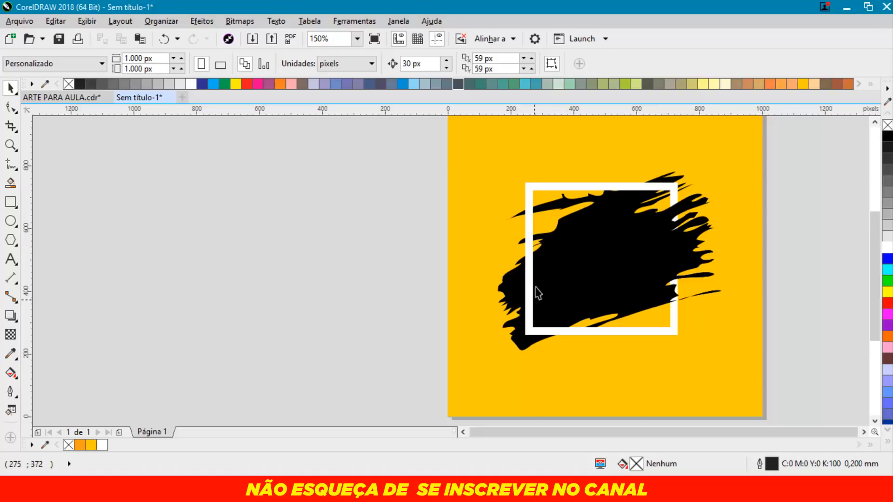
pyautogui.scroll(4, 519, 207)
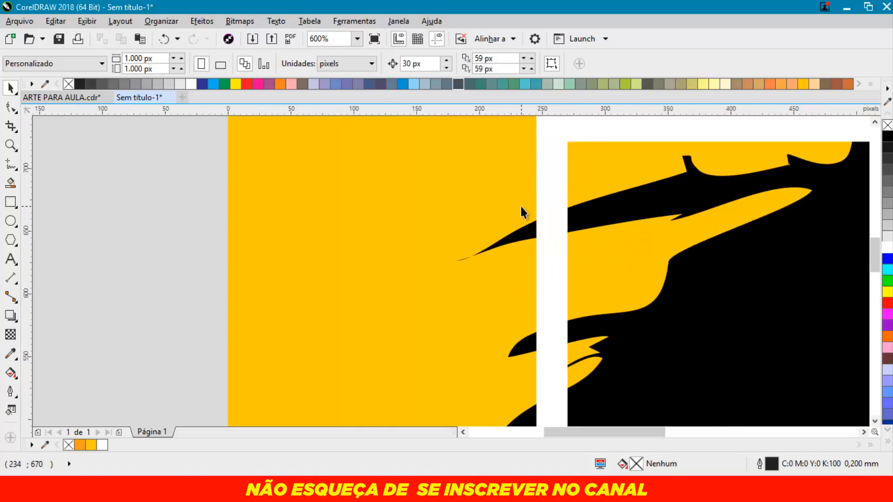
pyautogui.click(11, 203)
pyautogui.moveTo(445, 190); pyautogui.dragTo(614, 376)
pyautogui.press('space')
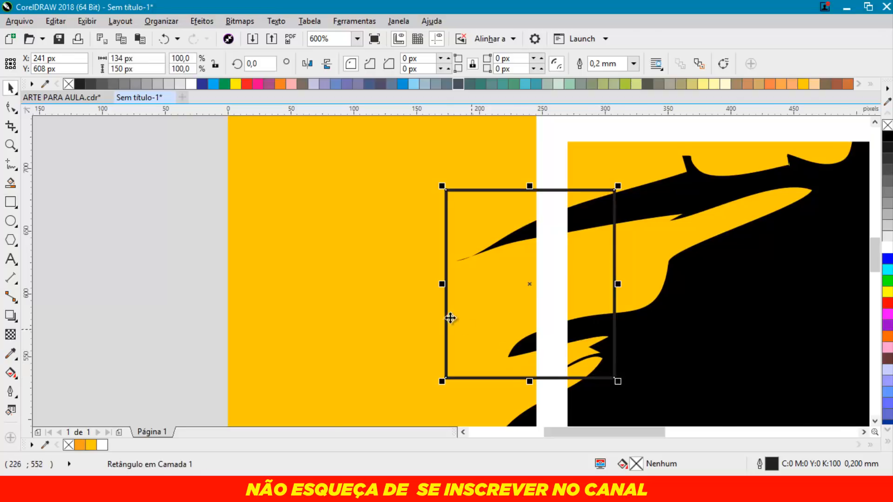
# Step: Intersect the small rectangle with the brush stroke to copy its upper-left tips, and delete the rectangle
pyautogui.scroll(-2, 450, 318)
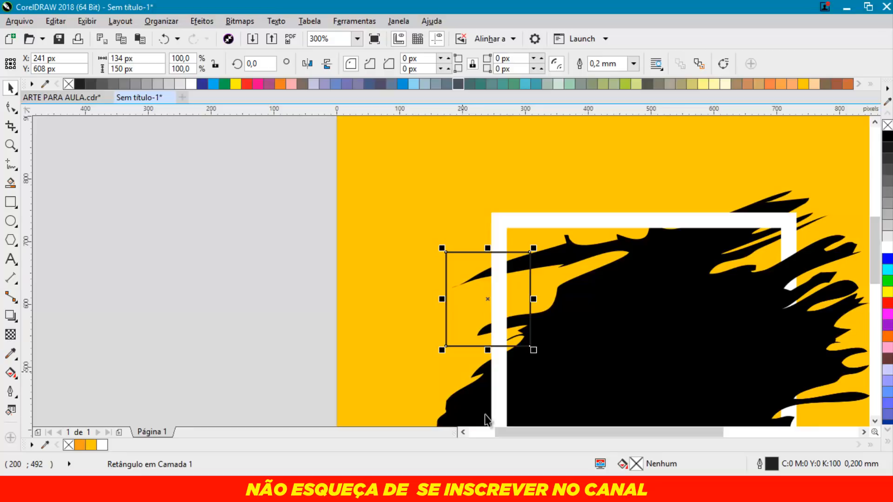
pyautogui.keyDown('shift'); pyautogui.click(474, 408); pyautogui.keyUp('shift')
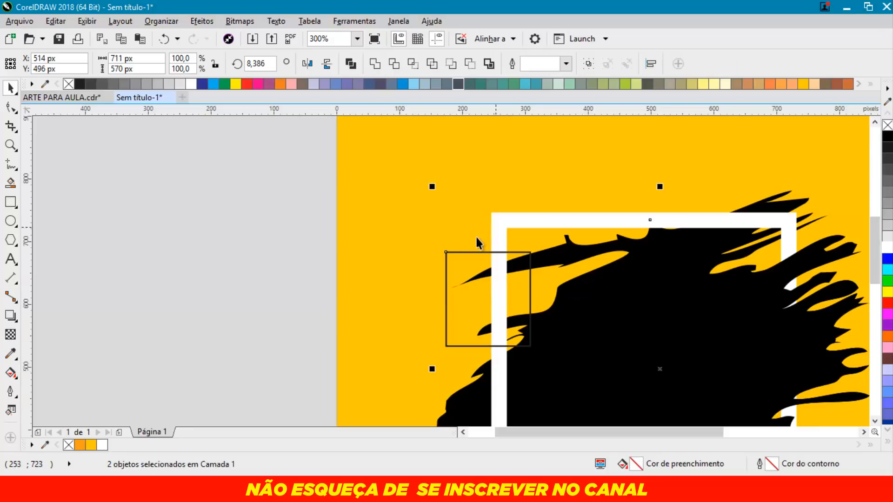
pyautogui.press('Tab')
pyautogui.click(368, 235)
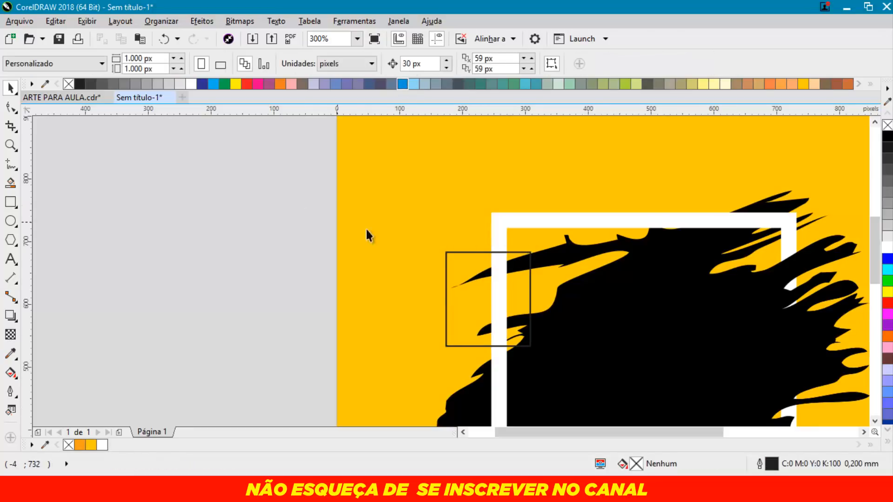
pyautogui.moveTo(453, 255); pyautogui.dragTo(349, 235)
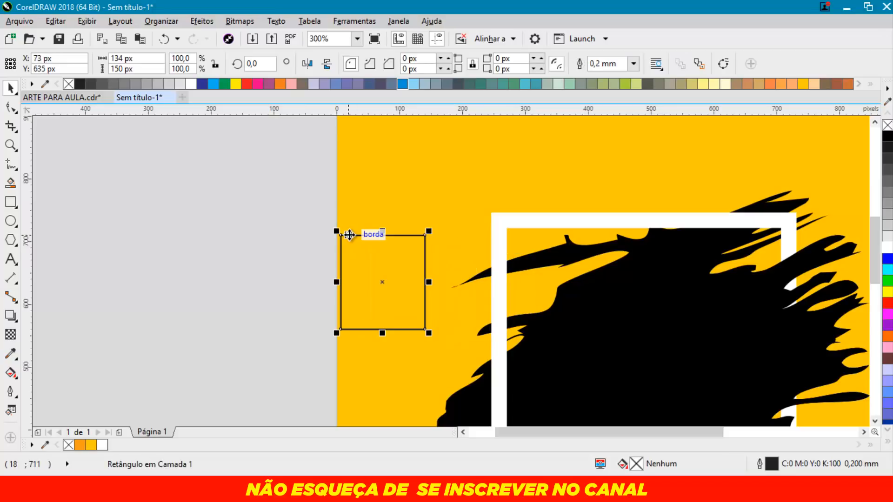
pyautogui.press('Delete')
# Step: Bring the intersected upper-left brush piece to the front so it overlaps the white frame's left side
pyautogui.click(483, 275)
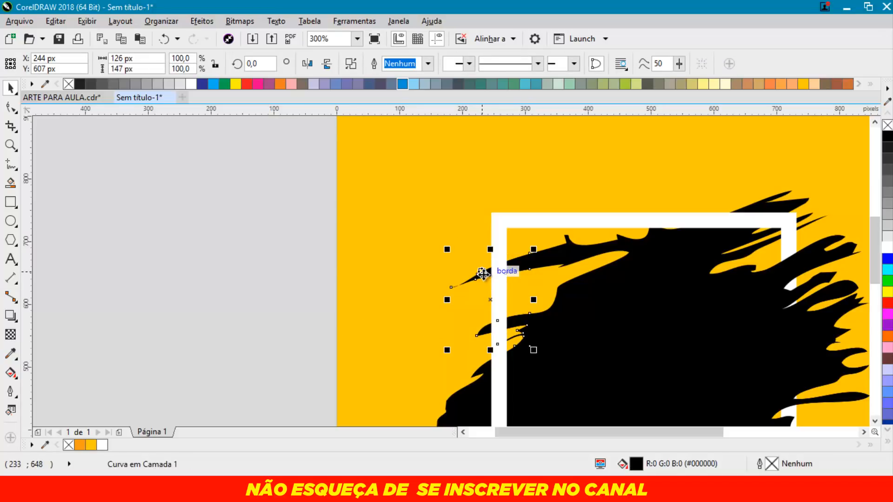
pyautogui.click(257, 219)
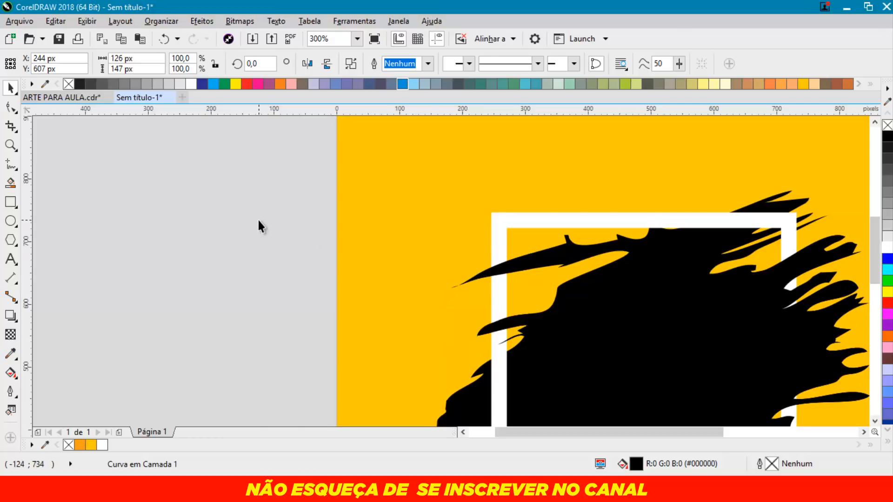
pyautogui.hotkey('shift', 'F4')
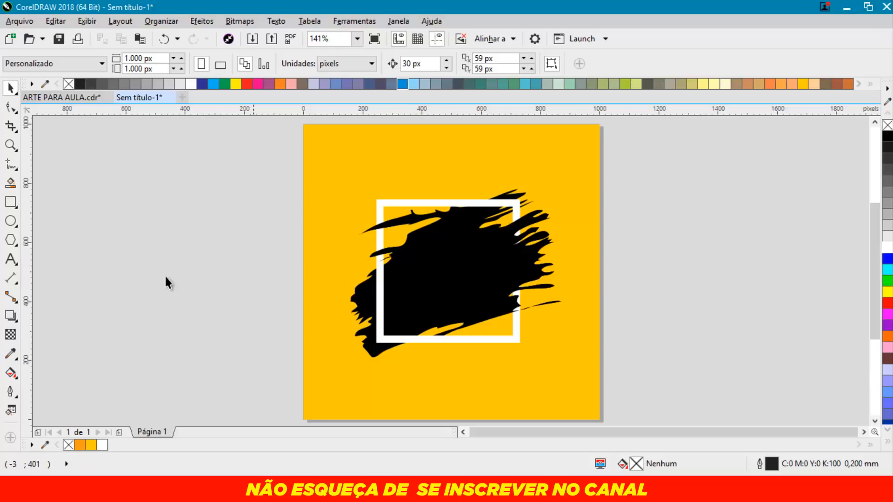
# Step: Group the frame and brush pieces to scale them to 125% centred on the page, and ungroup them
pyautogui.moveTo(266, 159); pyautogui.dragTo(603, 406)
pyautogui.hotkey('ctrl', 'g')
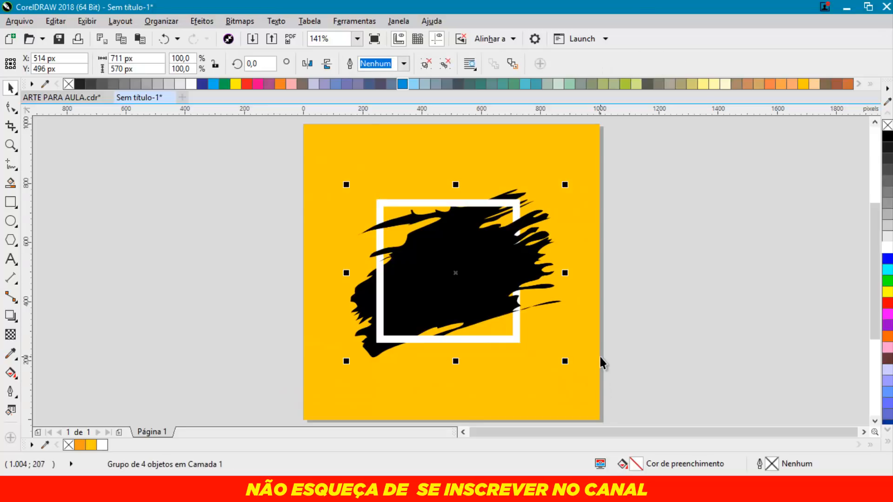
pyautogui.moveTo(567, 365); pyautogui.dragTo(596, 387)
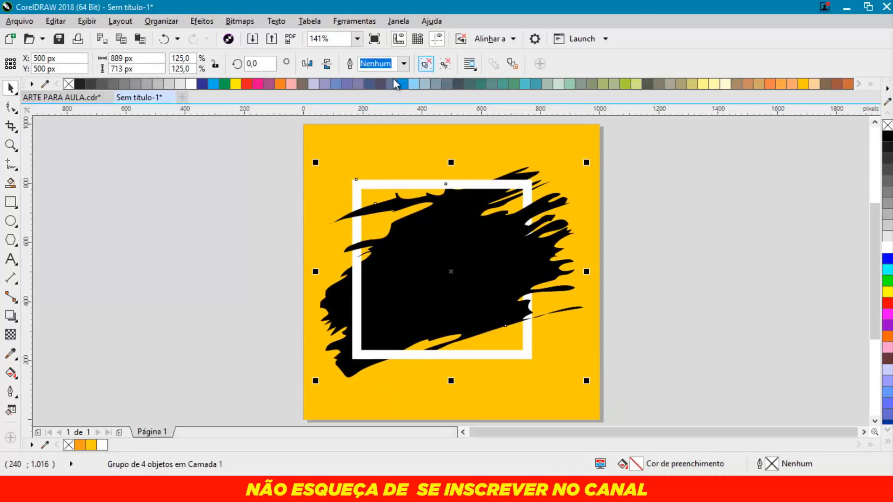
pyautogui.click(426, 64)
pyautogui.click(288, 200)
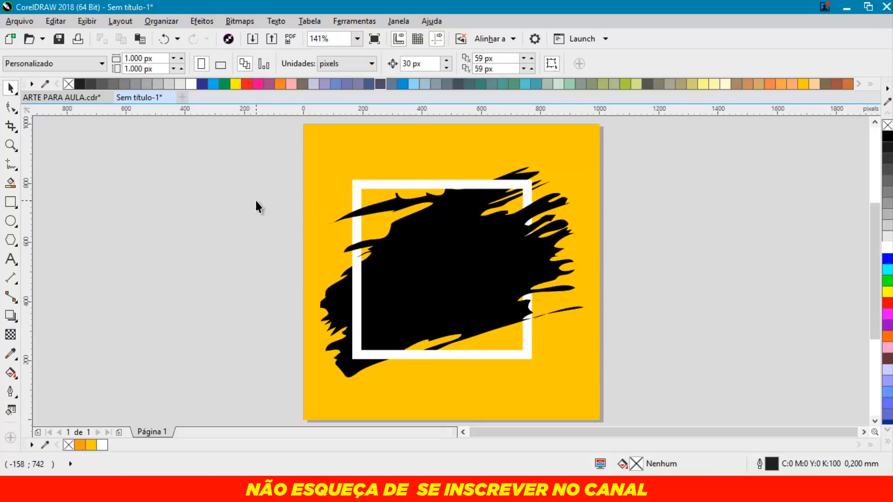
# Step: Draw a 545 px square along the inner edge of the white frame
pyautogui.scroll(3, 354, 184)
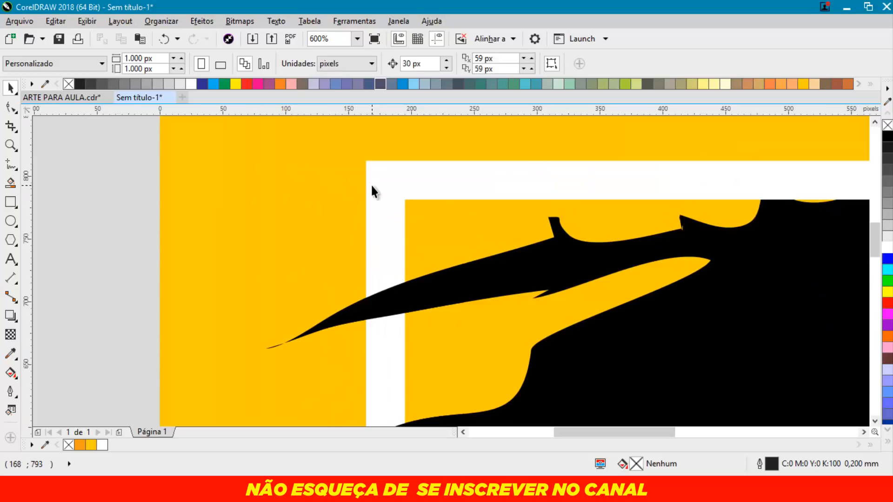
pyautogui.click(371, 186)
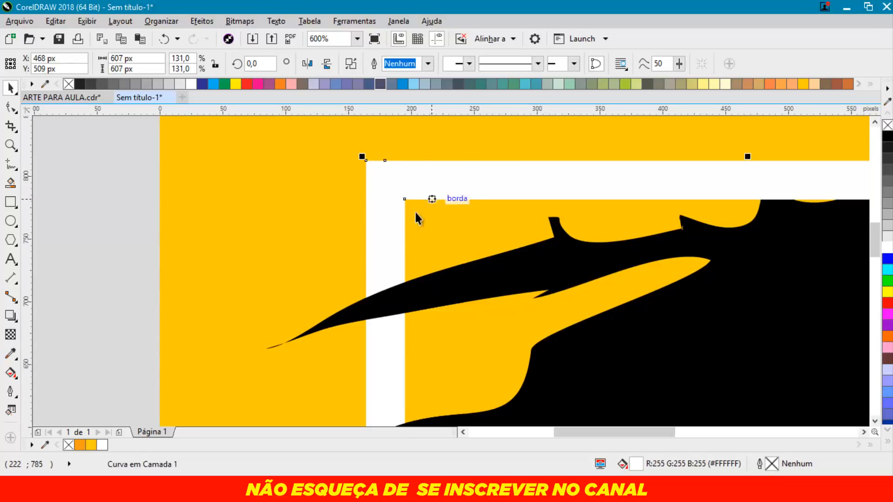
pyautogui.scroll(-2, 368, 222)
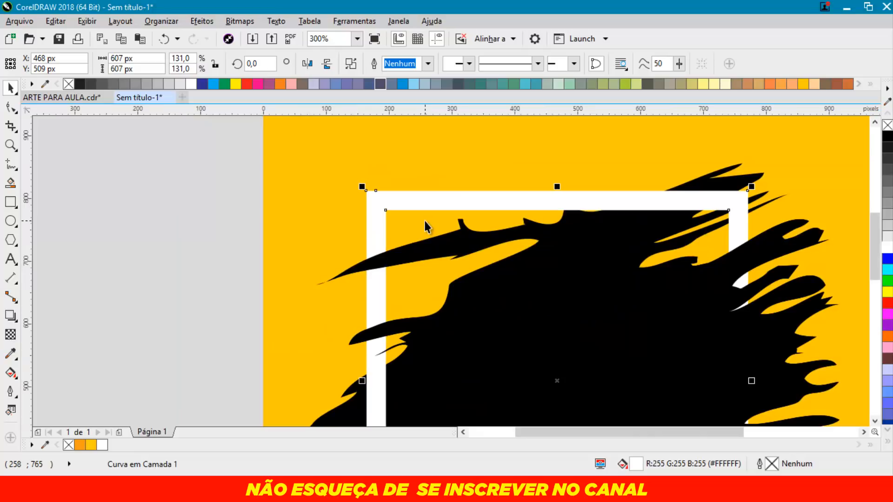
pyautogui.scroll(-2, 426, 226)
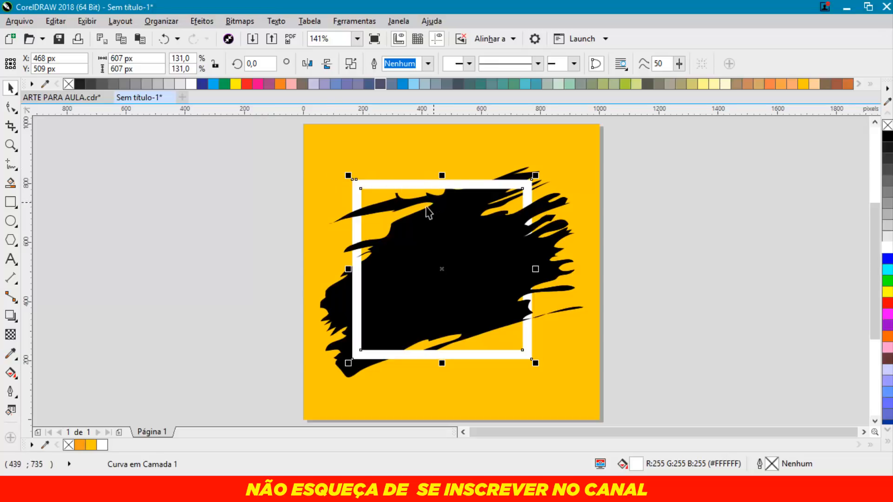
pyautogui.click(12, 204)
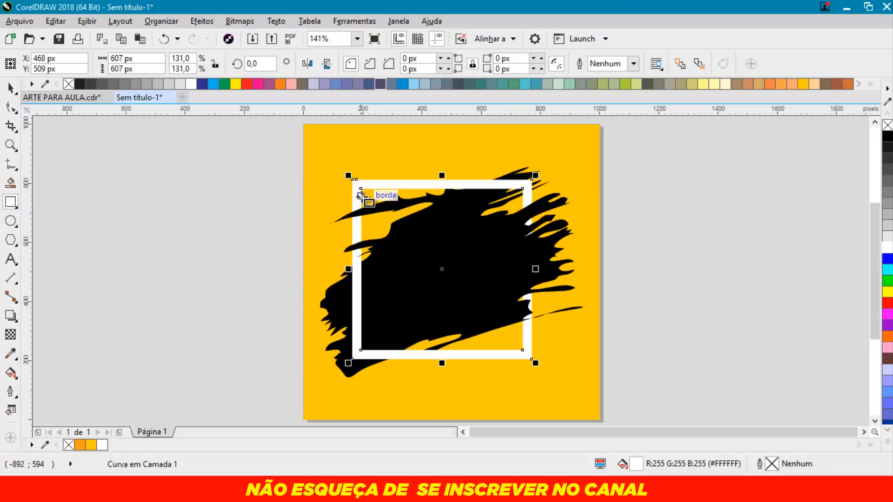
pyautogui.moveTo(361, 189); pyautogui.dragTo(521, 349)
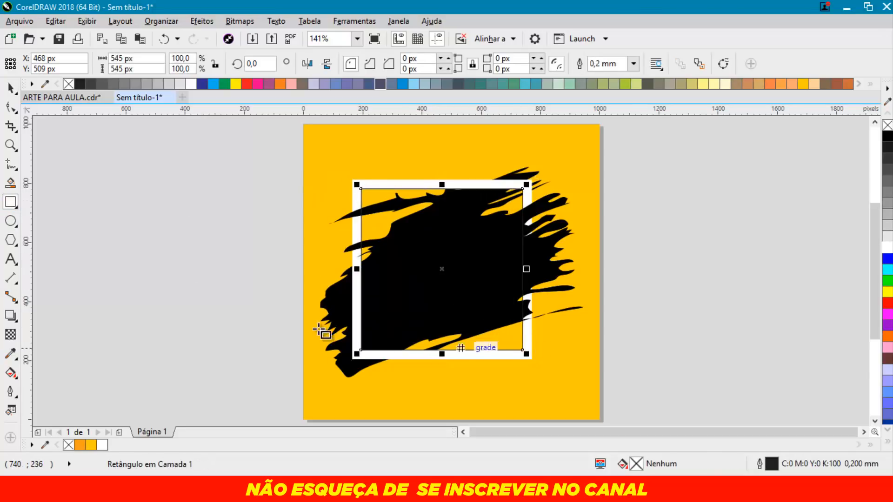
pyautogui.press('space')
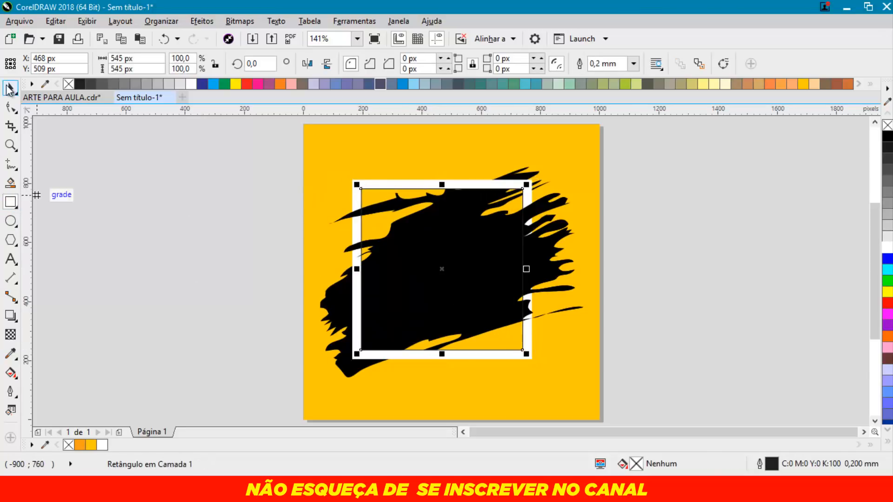
# Step: Set the new inner square's outline width to 0.75 mm
pyautogui.click(10, 392)
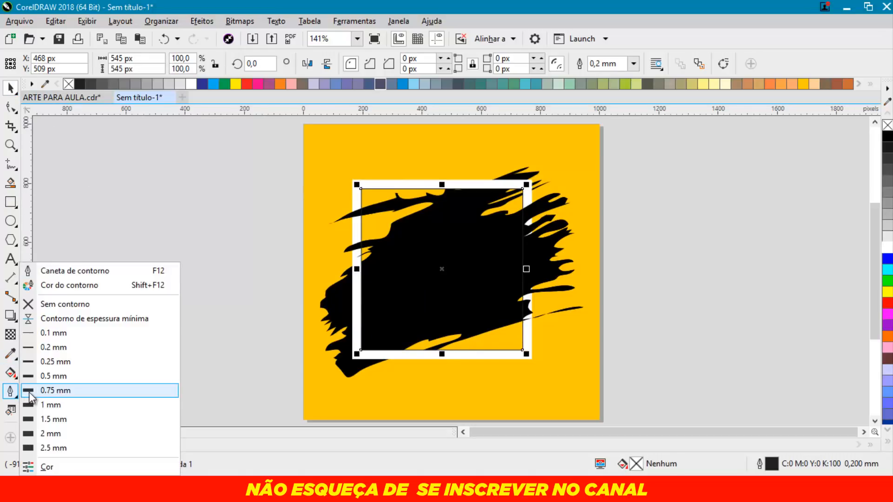
pyautogui.click(30, 393)
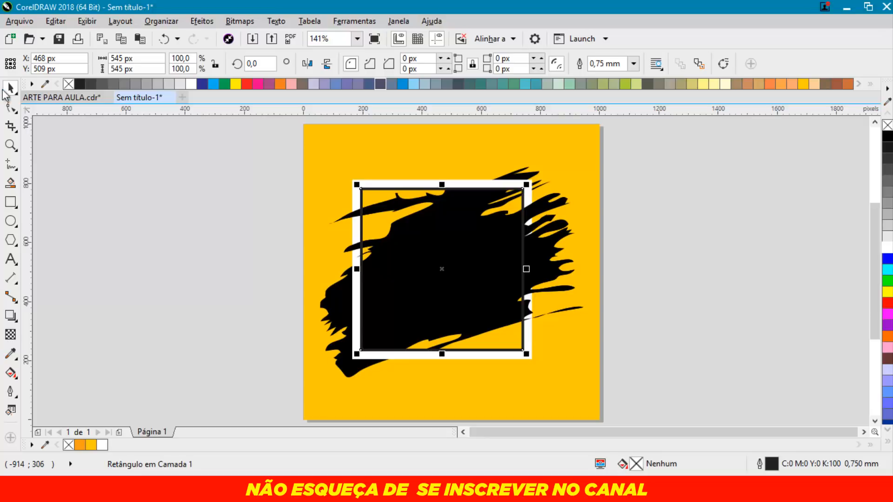
pyautogui.click(219, 195)
# Step: Move the outlined square diagonally down and left of the white frame, to about X 382 px, Y 422 px
pyautogui.scroll(4, 478, 197)
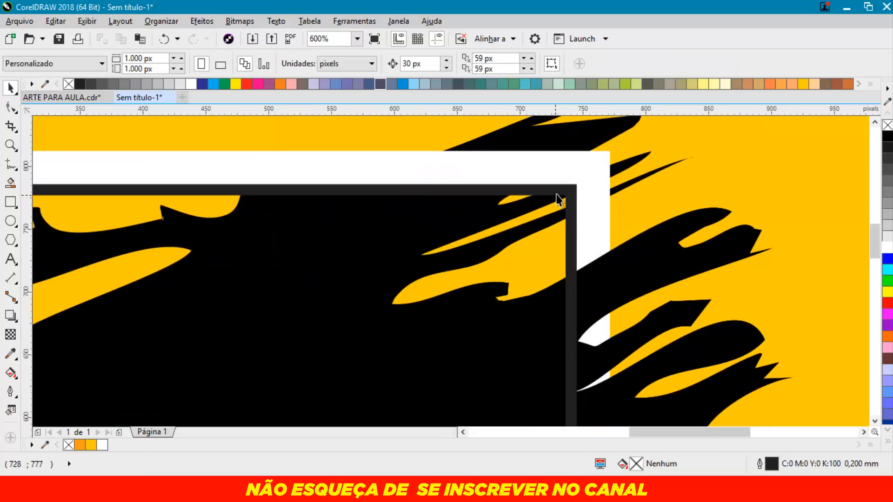
pyautogui.moveTo(557, 200); pyautogui.dragTo(512, 244)
pyautogui.press('Escape')
pyautogui.scroll(-4, 504, 235)
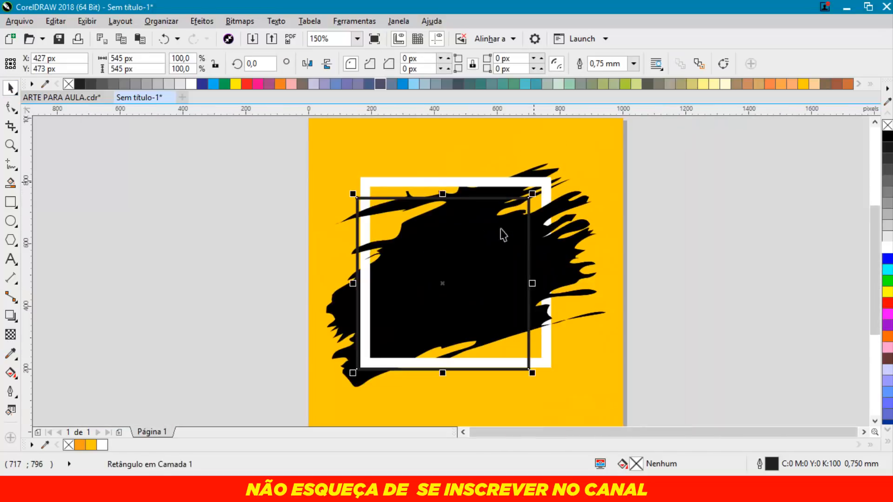
pyautogui.scroll(4, 356, 379)
pyautogui.moveTo(366, 332); pyautogui.dragTo(310, 393)
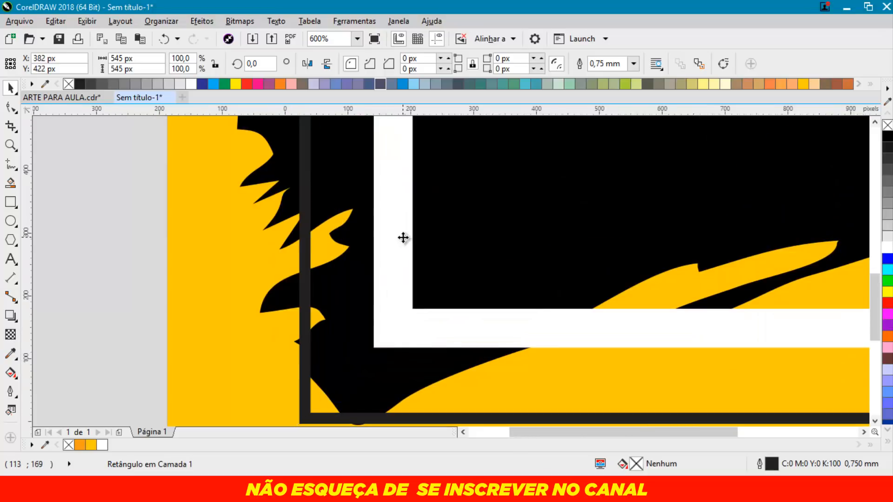
pyautogui.scroll(-5, 405, 237)
pyautogui.scroll(3, 413, 199)
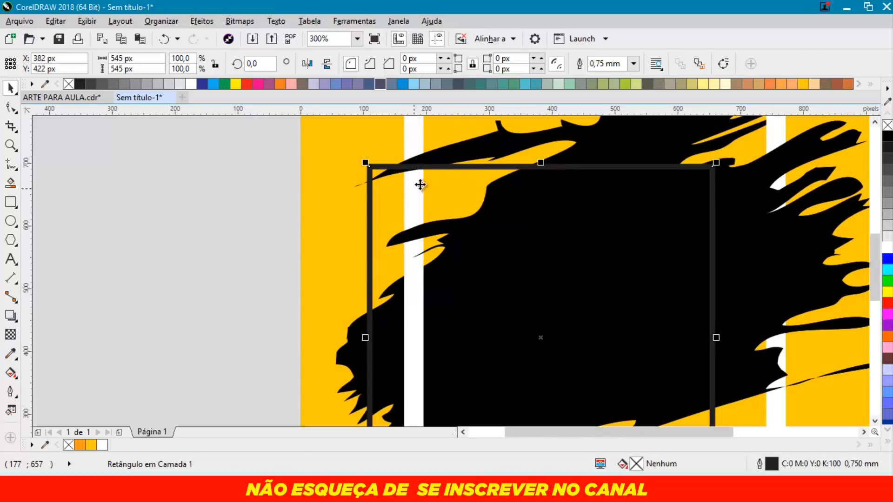
# Step: Colour the offset square's outline orange (#FA9F14) and enlarge it to about 580 px, centred at about X 421 px, Y 461 px
pyautogui.press('Escape')
pyautogui.scroll(2, 327, 251)
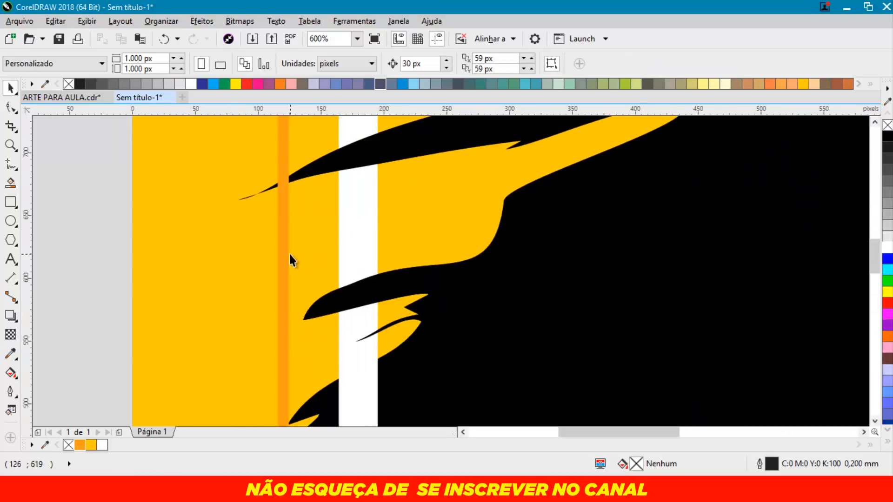
pyautogui.click(296, 254)
pyautogui.scroll(-3, 297, 254)
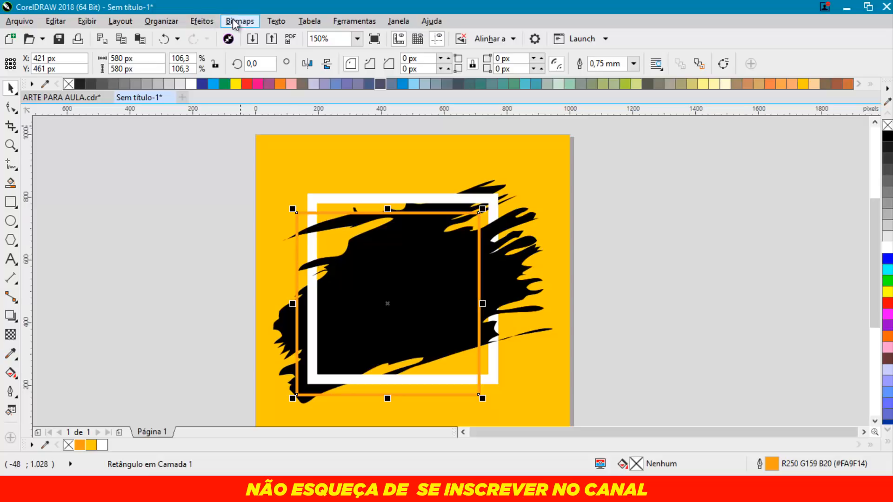
# Step: Convert the orange outlined square to a 300 dpi RGB bitmap with anti-aliasing and a transparent background
pyautogui.click(240, 21)
pyautogui.click(261, 35)
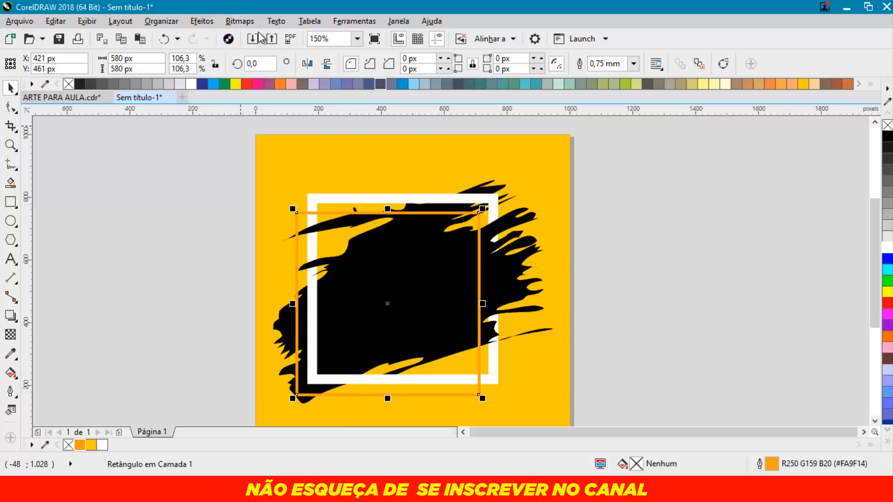
pyautogui.click(520, 208)
pyautogui.click(457, 260)
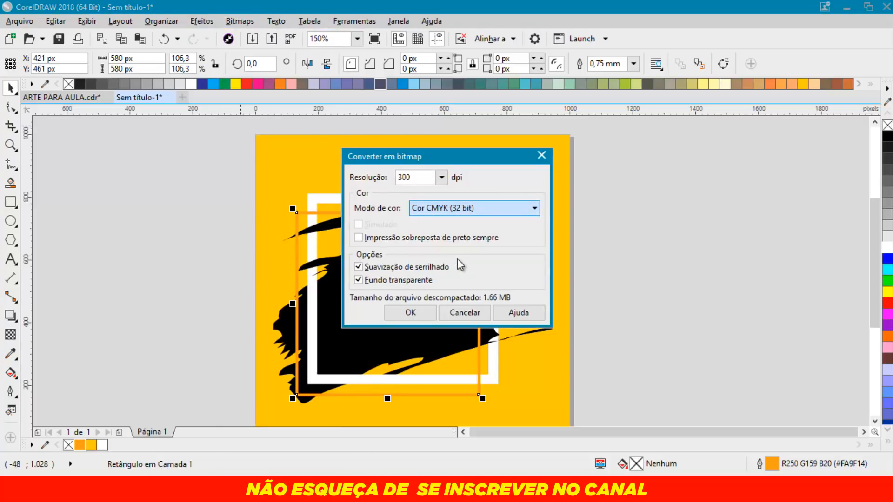
pyautogui.click(410, 312)
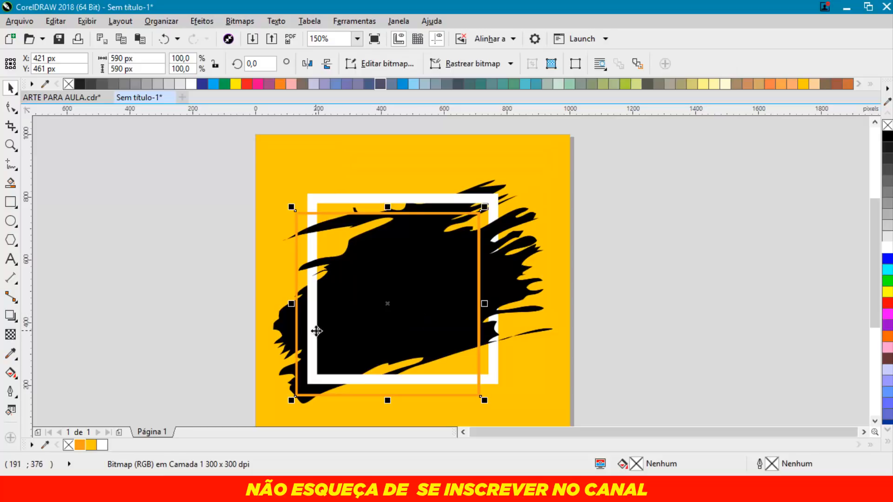
# Step: Apply a Gaussian blur with a 5-pixel radius to the orange square bitmap
pyautogui.scroll(2, 262, 299)
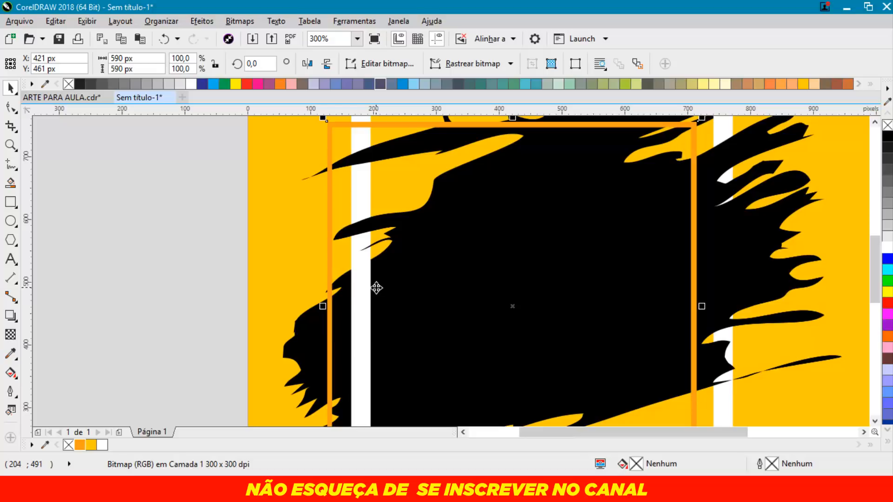
pyautogui.click(239, 21)
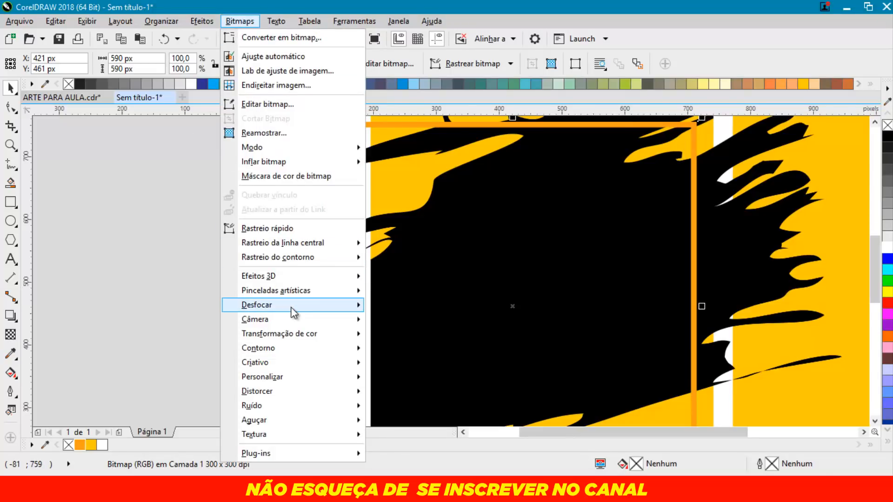
pyautogui.moveTo(291, 308)
pyautogui.click(392, 322)
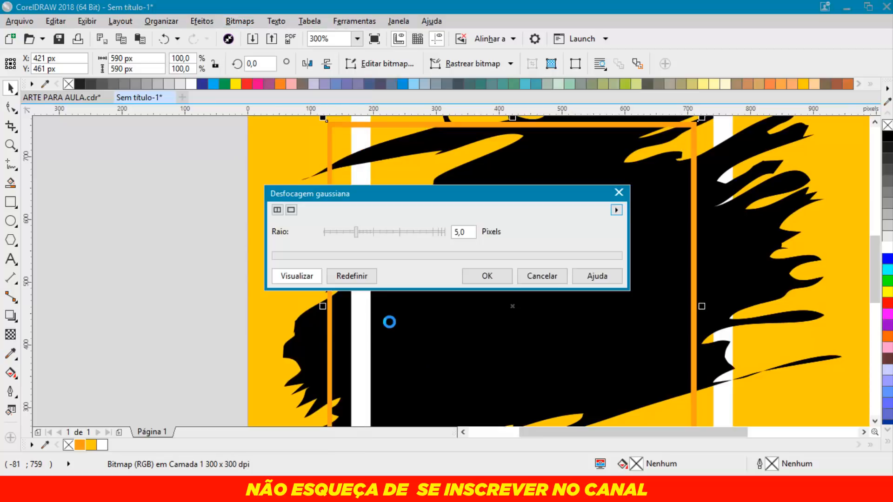
pyautogui.moveTo(406, 200); pyautogui.dragTo(548, 182)
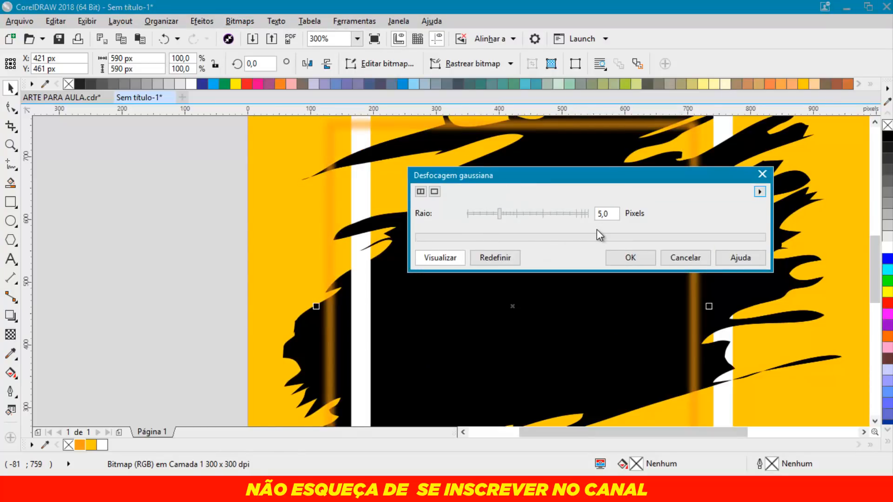
pyautogui.click(626, 257)
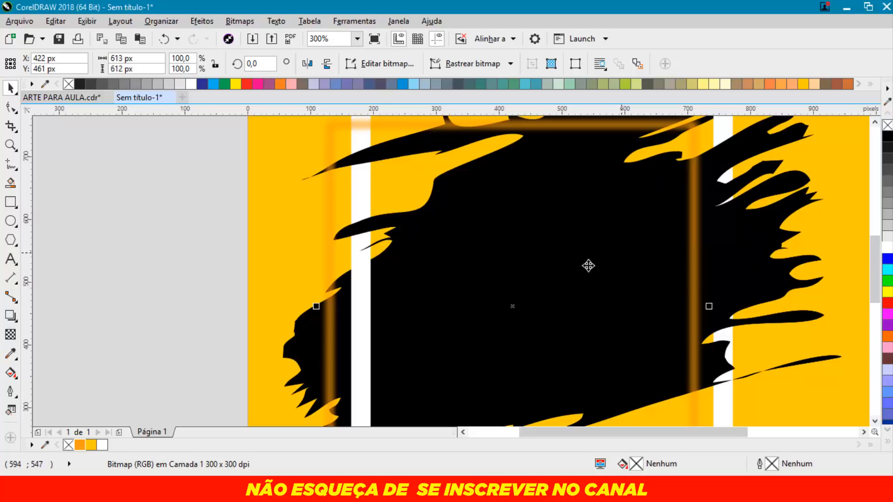
# Step: Reorder the blurred orange square behind the brush stroke and white frame, just above the yellow background
pyautogui.scroll(-4, 589, 265)
pyautogui.scroll(2, 498, 333)
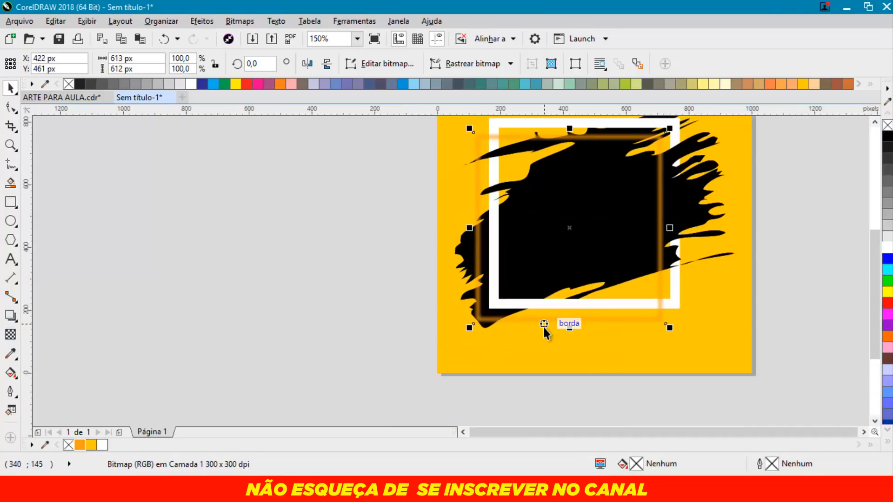
pyautogui.scroll(2, 543, 326)
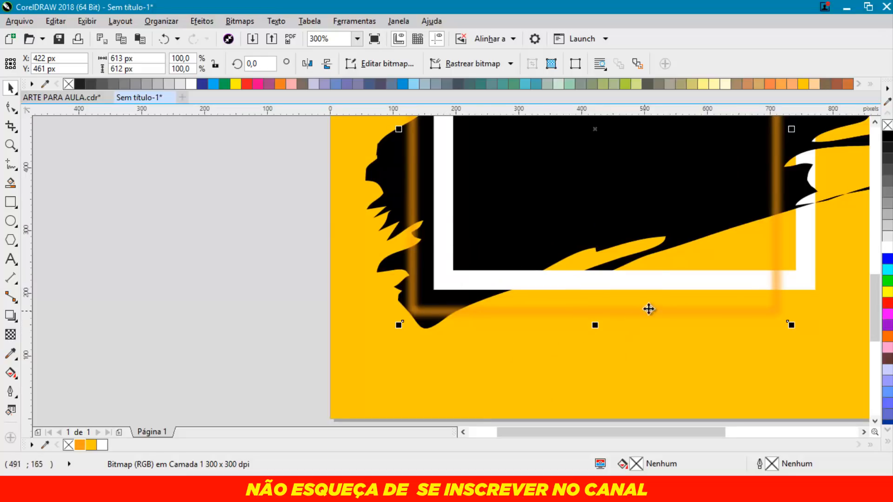
pyautogui.scroll(-2, 599, 328)
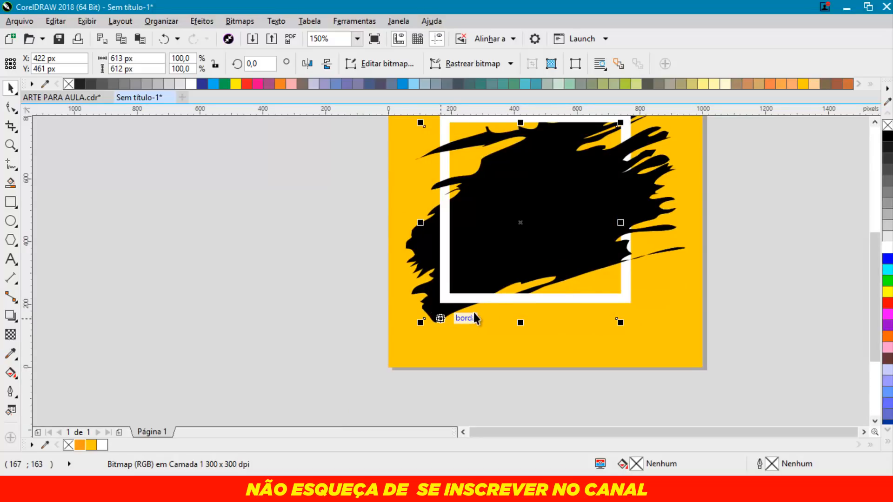
pyautogui.scroll(2, 518, 273)
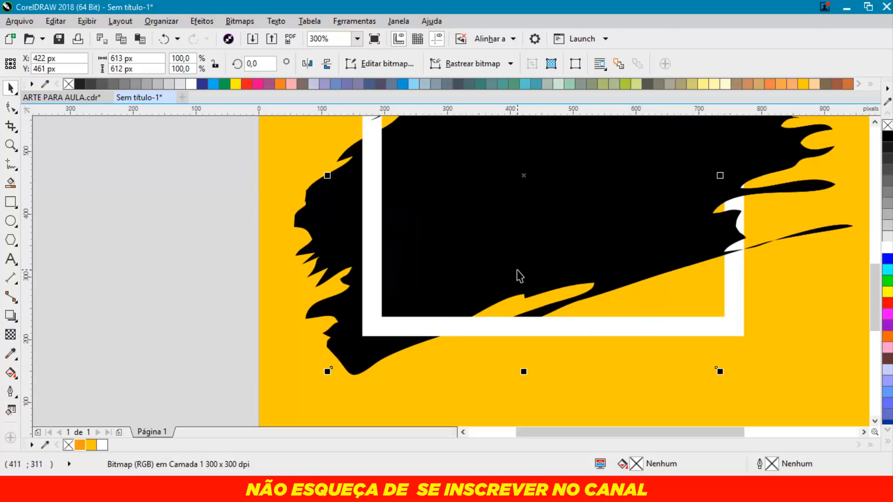
pyautogui.press('Escape')
pyautogui.hotkey('shift', 'F4')
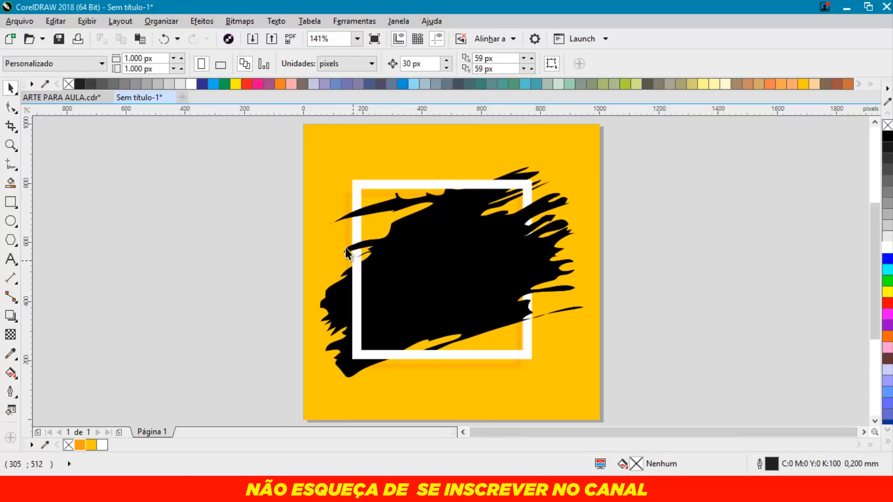
# Step: Group the brush stroke, white frame pieces and blurred square inside the page, leaving out the yellow background
pyautogui.click(413, 186)
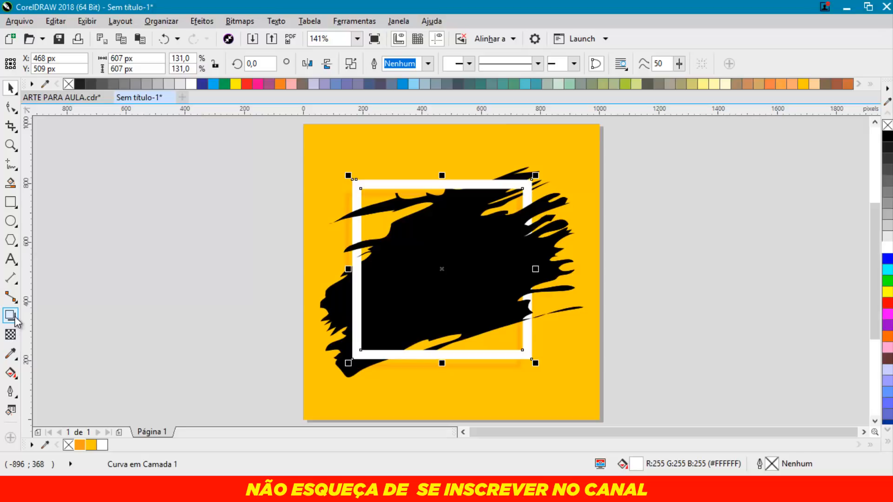
pyautogui.click(110, 298)
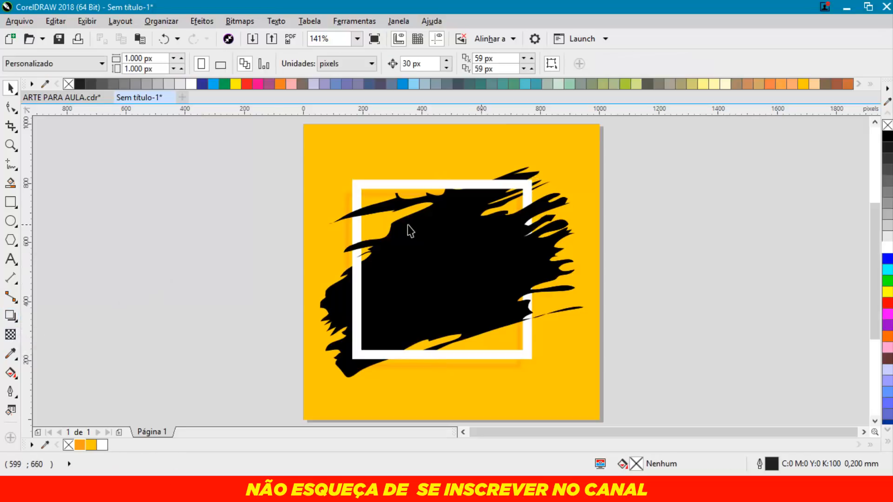
pyautogui.moveTo(248, 157); pyautogui.dragTo(660, 403)
pyautogui.hotkey('ctrl', 'g')
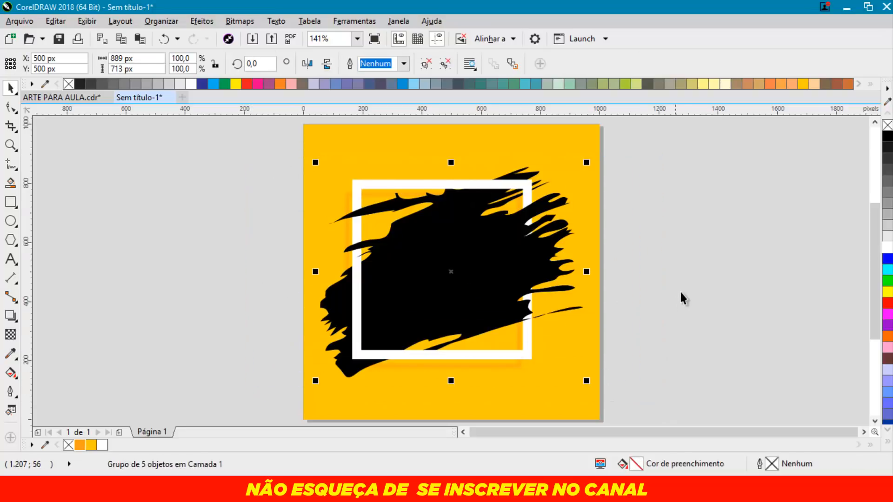
pyautogui.click(682, 291)
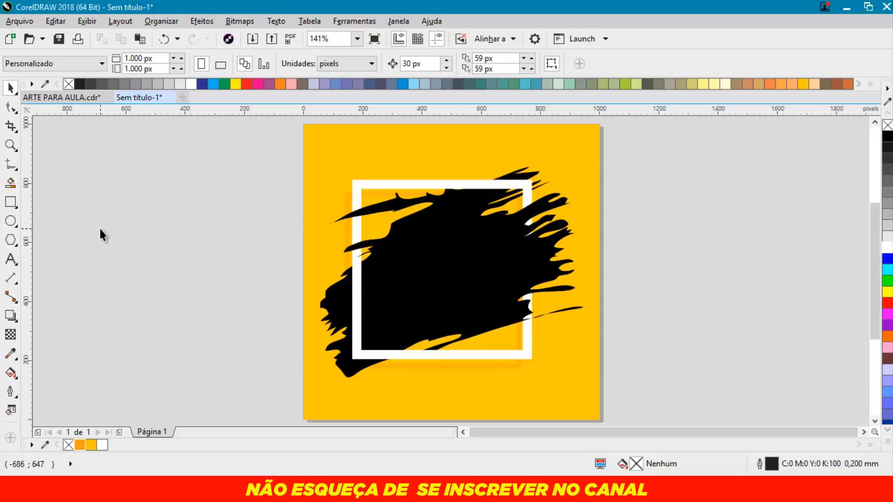
# Step: Add "De boa", "com a" and "VIDA" as three separate artistic text lines beside the page
pyautogui.click(11, 259)
pyautogui.hotkey('ctrl', 'v')
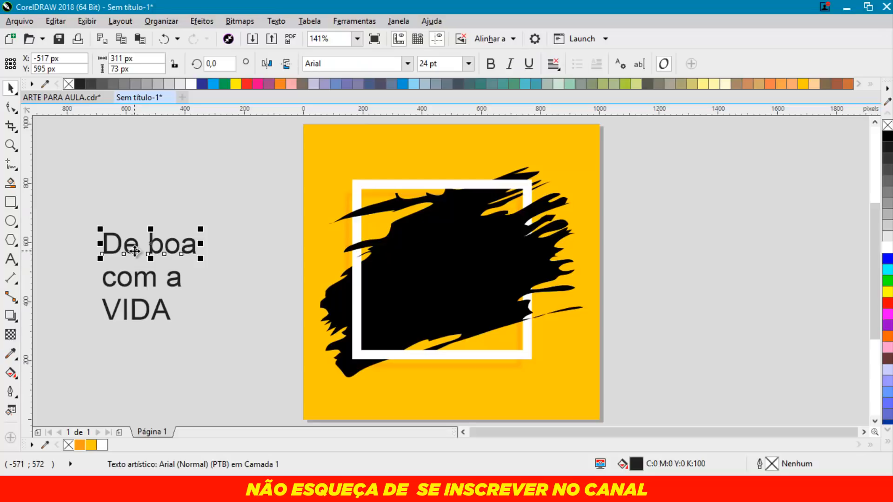
# Step: Set "De boa" in white Kaufmann BT and place it on the upper part of the black brush stroke
pyautogui.click(361, 68)
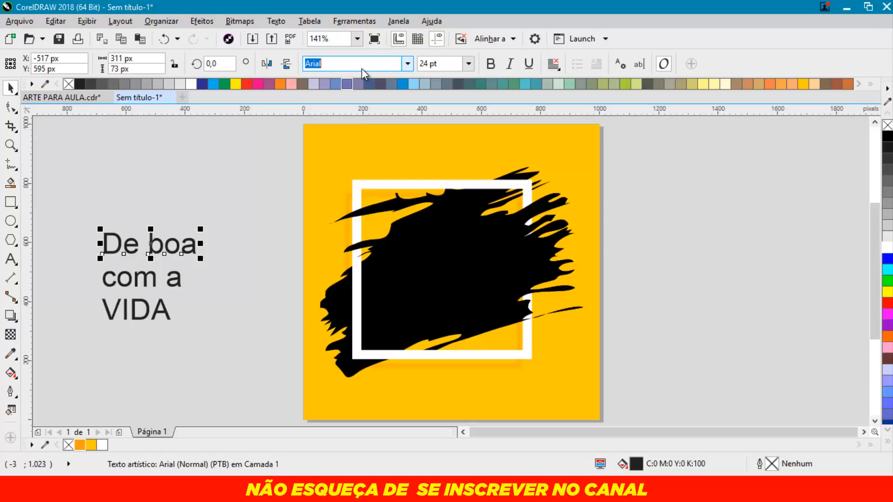
pyautogui.write('Kaufmann BT')
pyautogui.press('Return')
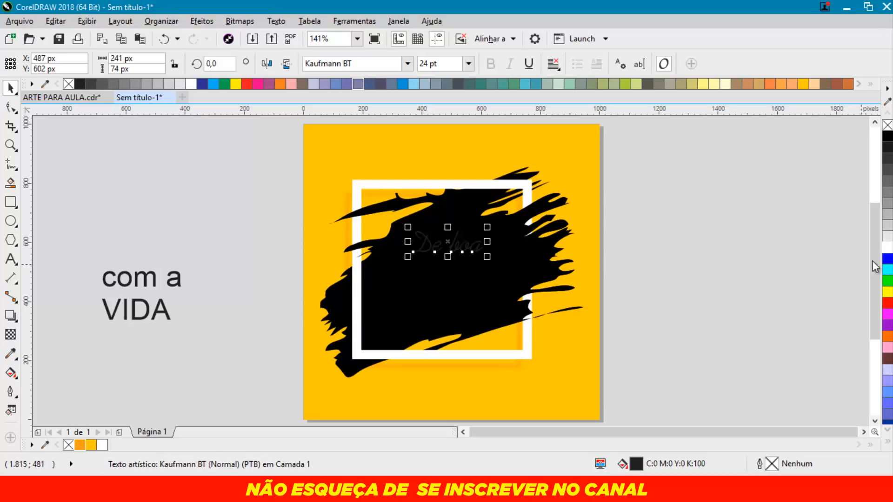
pyautogui.click(887, 246)
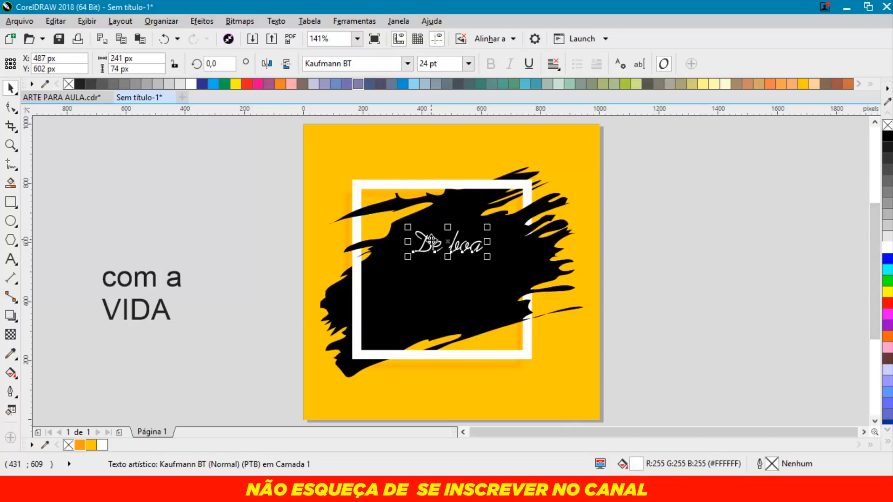
# Step: Enlarge "De boa" to about 346 × 105 px around its centre
pyautogui.scroll(3, 431, 239)
pyautogui.moveTo(548, 273); pyautogui.dragTo(684, 285)
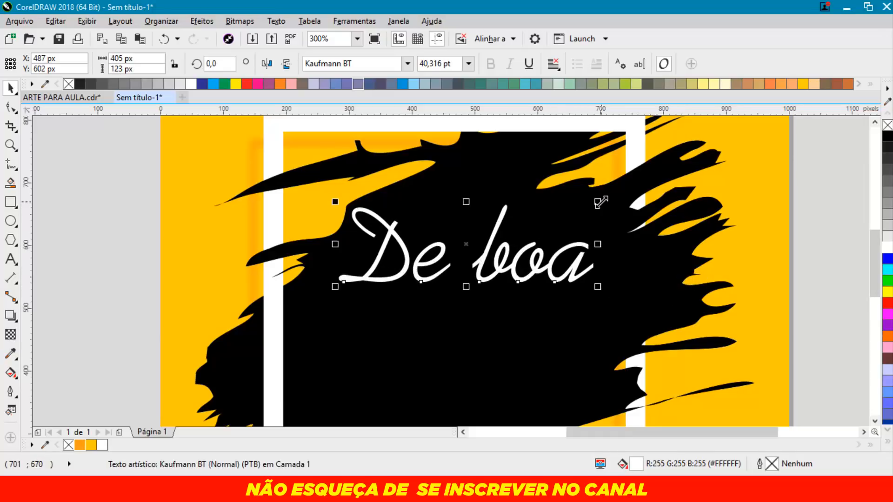
pyautogui.moveTo(598, 201); pyautogui.dragTo(576, 200)
pyautogui.scroll(-2, 576, 200)
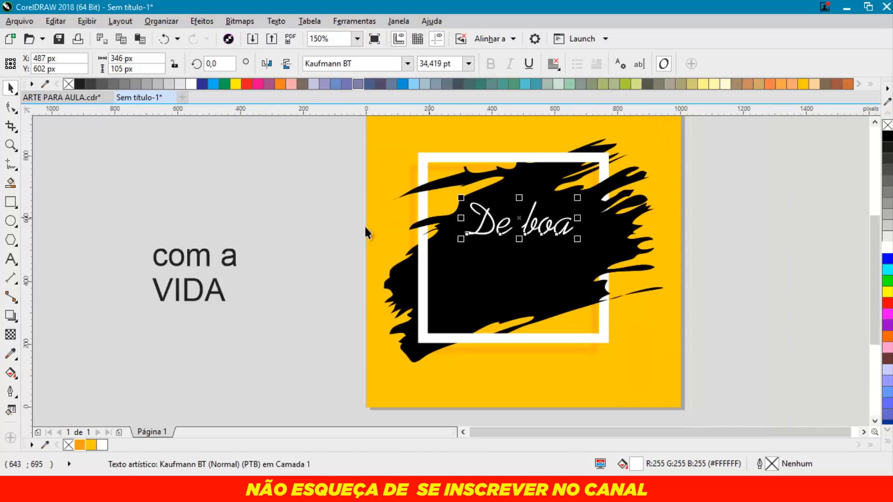
# Step: Set "com a" in Kaufmann BT, centre it on the page below "De boa" and colour it white
pyautogui.moveTo(227, 264); pyautogui.dragTo(294, 227)
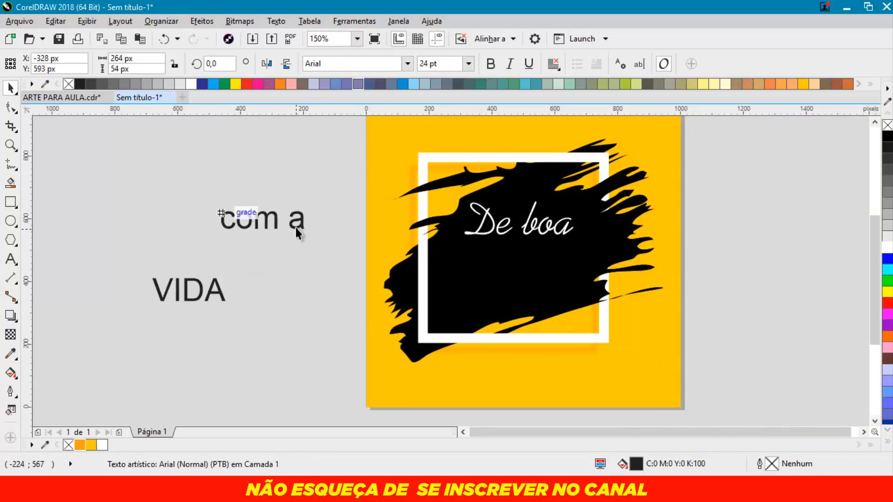
pyautogui.click(407, 63)
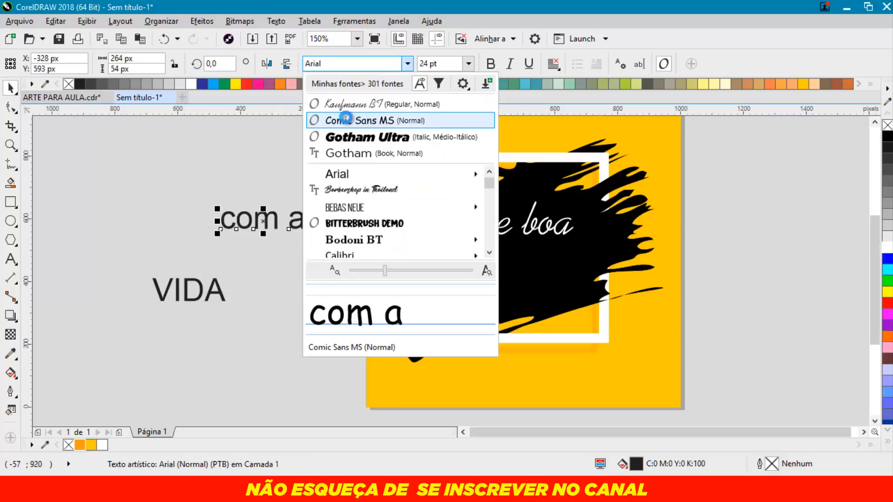
pyautogui.click(358, 100)
pyautogui.press('p')
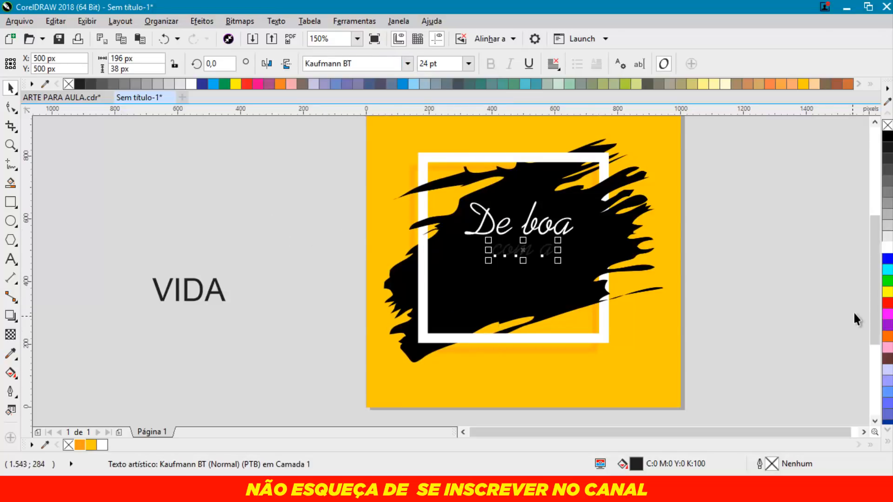
pyautogui.click(856, 248)
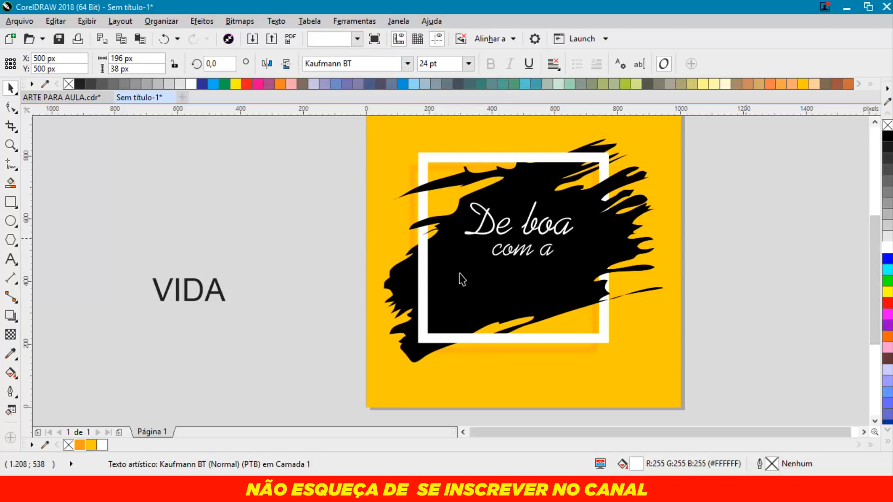
# Step: Set the font of "VIDA" to Gotham Ultra
pyautogui.click(205, 300)
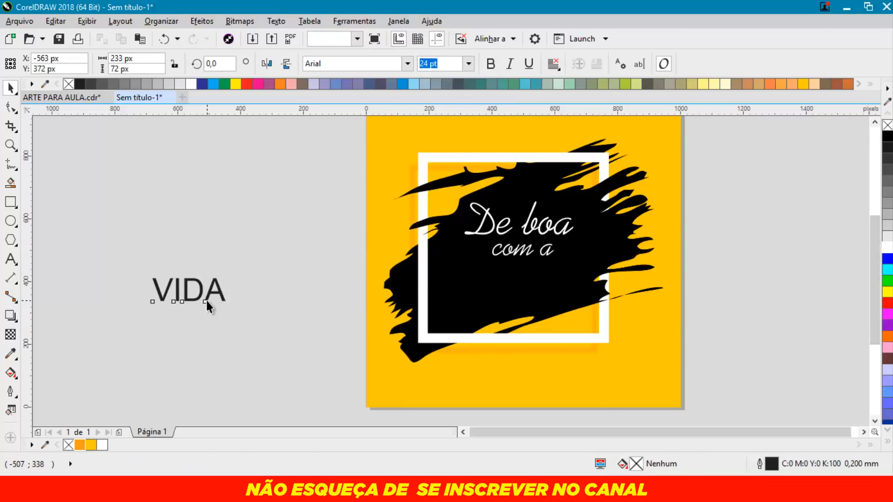
pyautogui.click(345, 64)
pyautogui.write('Got')
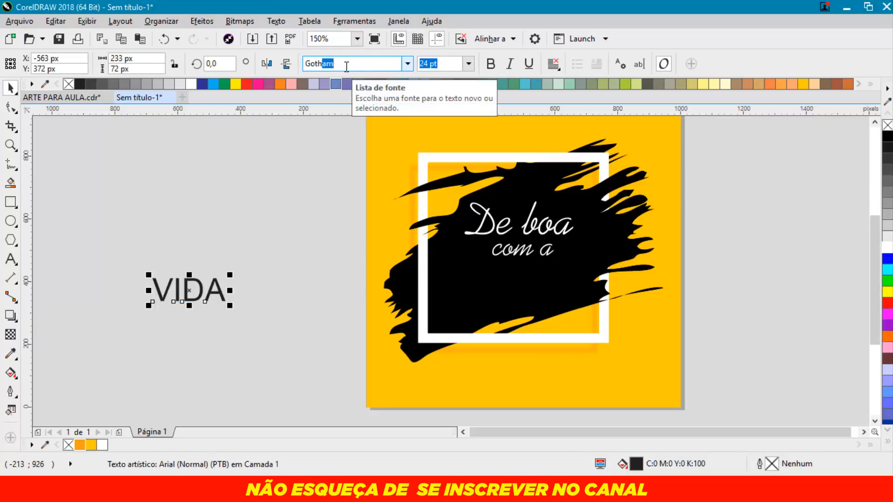
pyautogui.write('h')
pyautogui.press('Return')
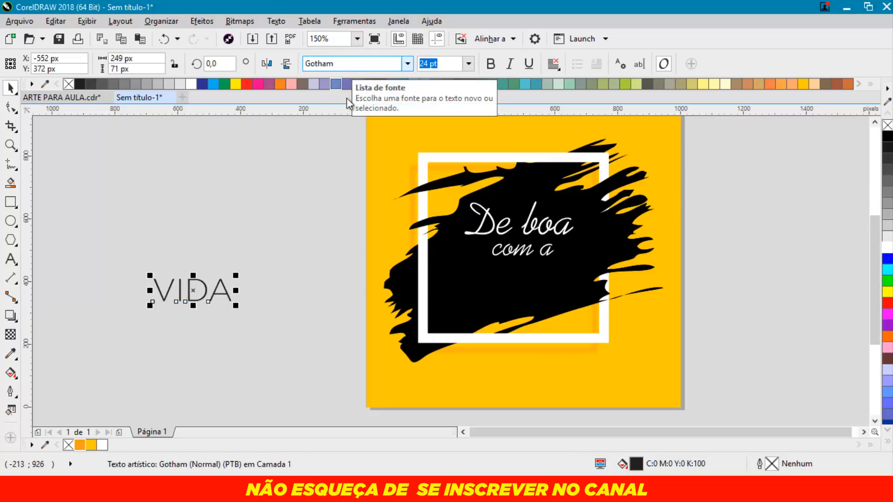
pyautogui.click(407, 64)
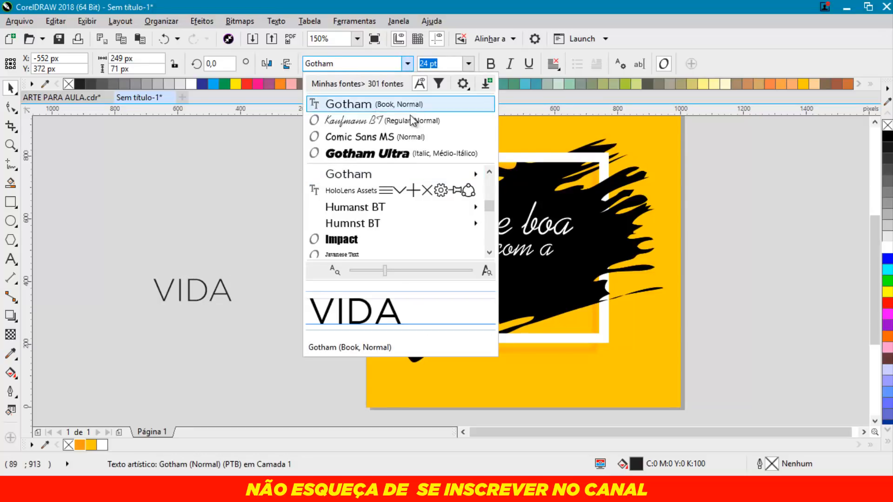
pyautogui.click(397, 153)
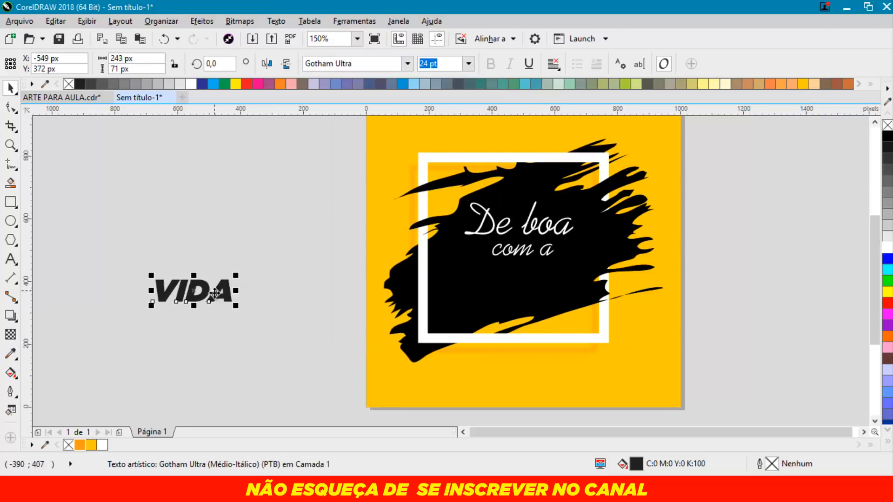
# Step: Place "VIDA" below "com a" at about X 479 px, Y 416 px, colour it white and enlarge it slightly
pyautogui.moveTo(204, 298)
pyautogui.mouseDown()
pyautogui.moveTo(535, 275)
pyautogui.moveTo(554, 288)
pyautogui.mouseUp()
pyautogui.click(887, 245)
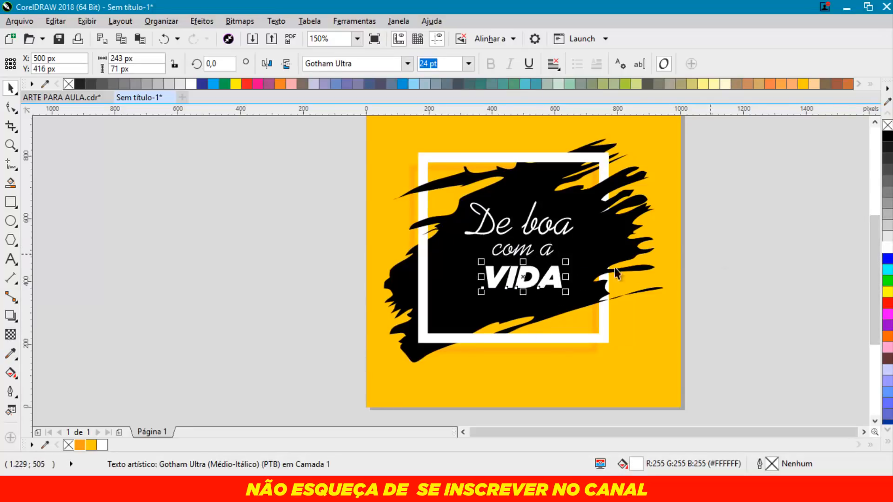
pyautogui.scroll(1, 521, 279)
pyautogui.moveTo(523, 280); pyautogui.dragTo(513, 279)
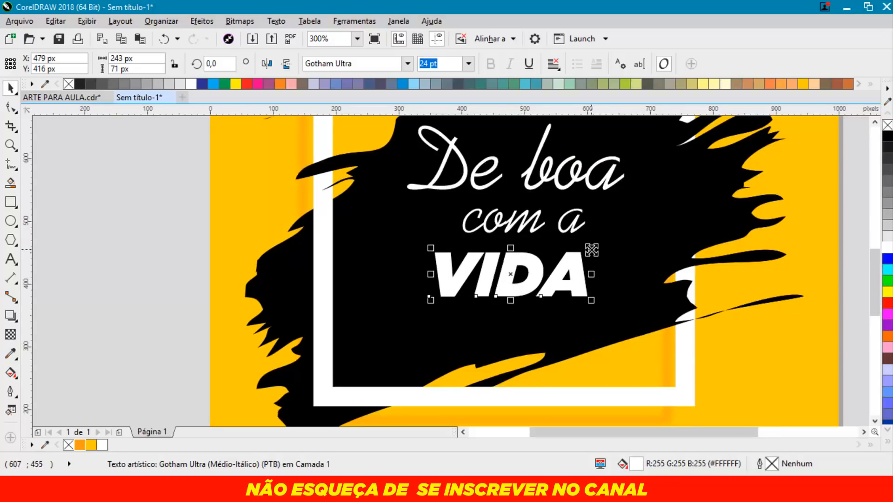
pyautogui.moveTo(591, 248); pyautogui.dragTo(603, 244)
pyautogui.hotkey('shift', 'F4')
pyautogui.click(250, 237)
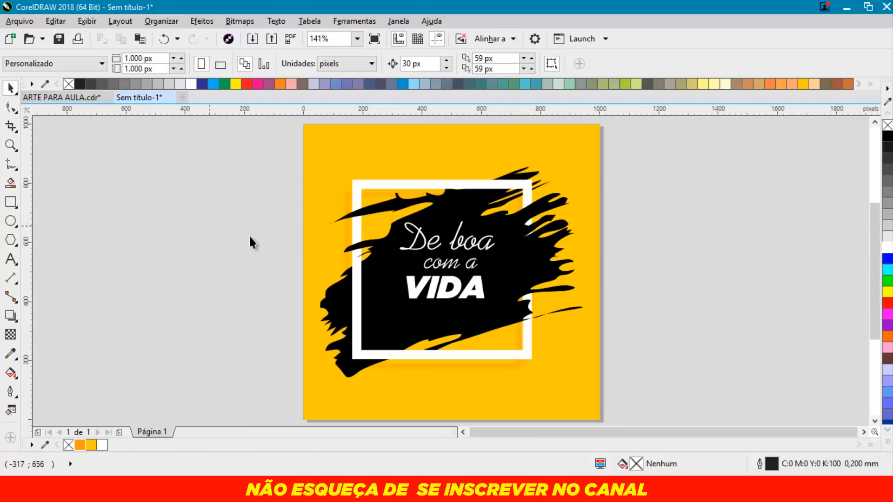
# Step: Add the artistic text "SEMPRE" in the empty area left of the page
pyautogui.click(10, 259)
pyautogui.click(90, 277)
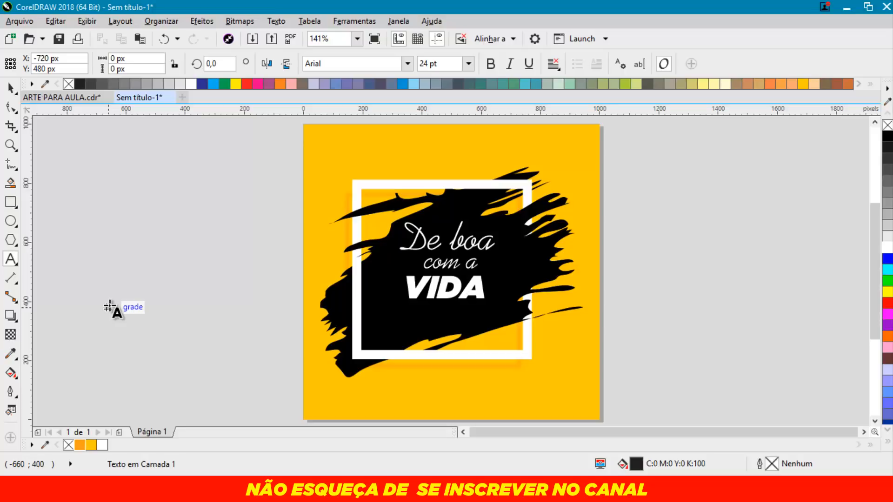
pyautogui.write('sem')
pyautogui.press('BackSpace')
pyautogui.press('BackSpace')
pyautogui.press('BackSpace')
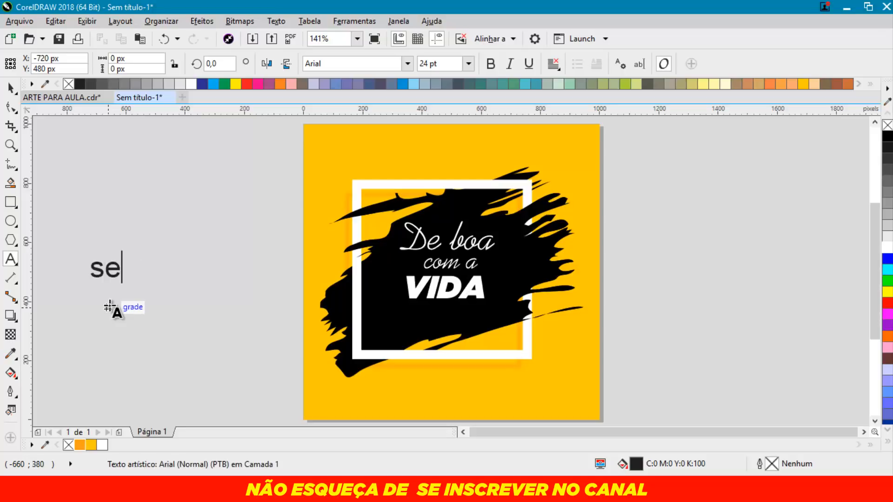
pyautogui.write('SEMPRE')
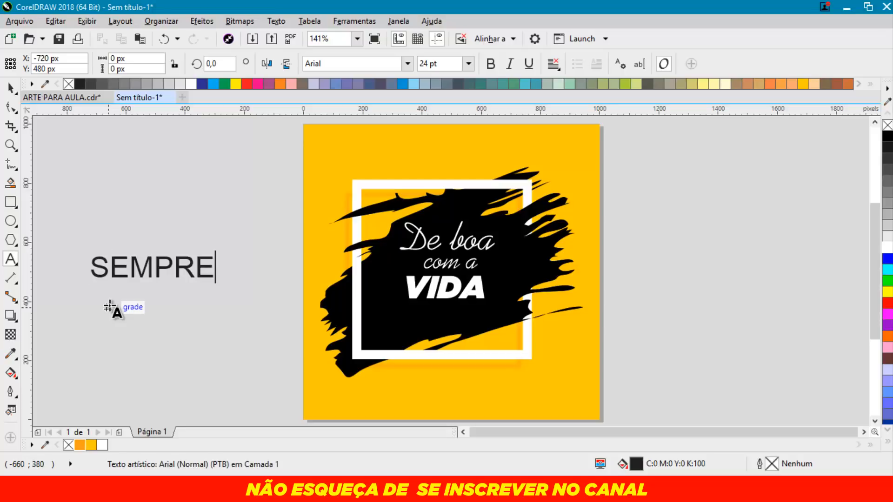
# Step: Set the font of "SEMPRE" to Gotham Ultra
pyautogui.click(11, 88)
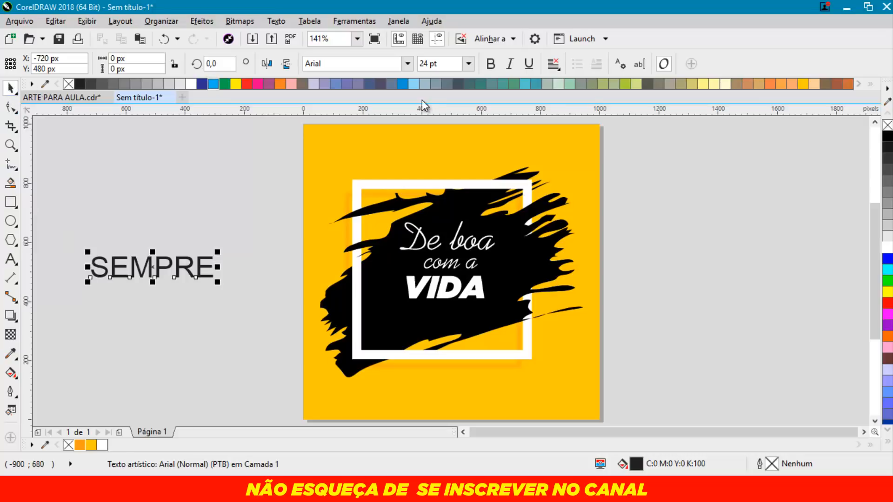
pyautogui.click(407, 63)
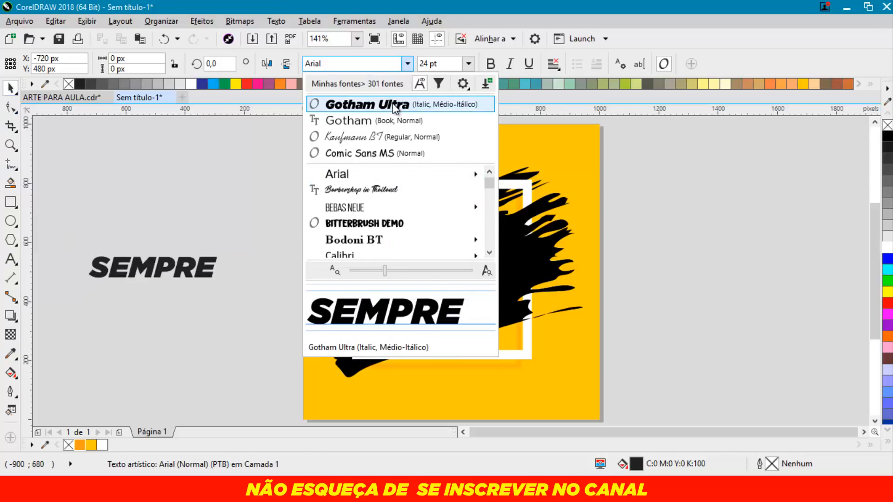
pyautogui.click(344, 103)
# Step: Colour "SEMPRE" red, shrink it to about 200 × 33 px and place it below "VIDA" at about X 480 px, Y 363 px
pyautogui.moveTo(227, 255); pyautogui.dragTo(171, 247)
pyautogui.press('p')
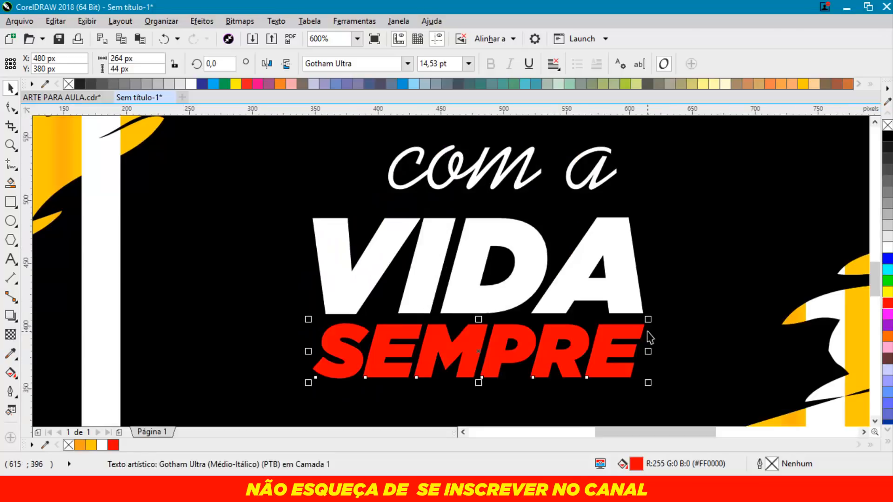
pyautogui.moveTo(647, 320); pyautogui.dragTo(605, 320)
pyautogui.scroll(-2, 547, 239)
pyautogui.moveTo(533, 293); pyautogui.dragTo(533, 305)
pyautogui.scroll(-3, 383, 316)
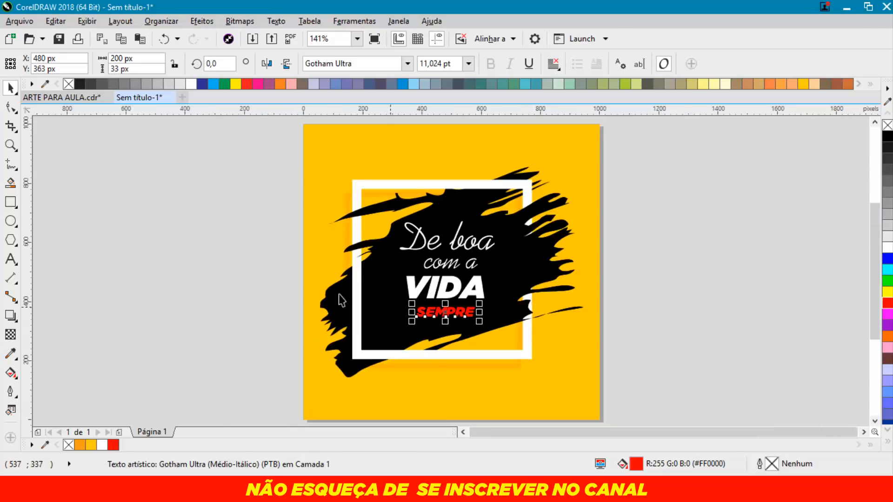
# Step: Group the four text objects, centre the group on the page and shift it slightly left to about X 479 px, Y 500 px
pyautogui.moveTo(249, 191); pyautogui.dragTo(504, 336)
pyautogui.press('p')
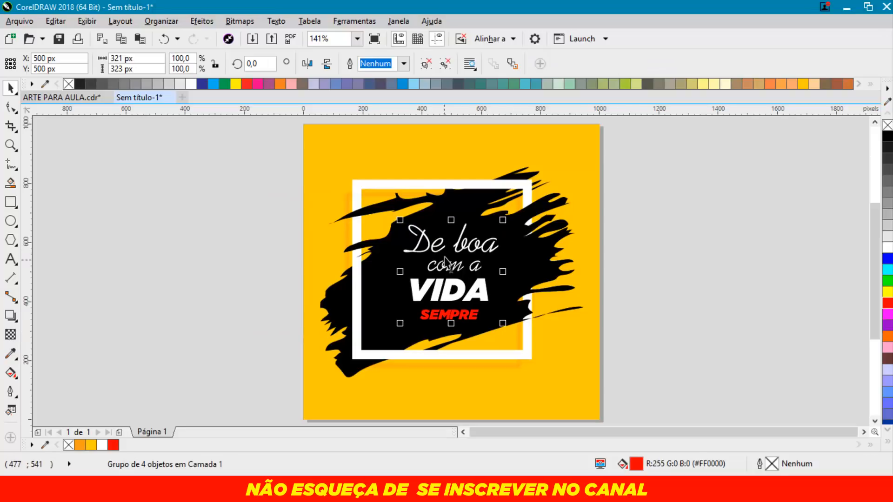
pyautogui.scroll(2, 446, 255)
pyautogui.moveTo(463, 284); pyautogui.dragTo(450, 279)
pyautogui.hotkey('shift', 'F4')
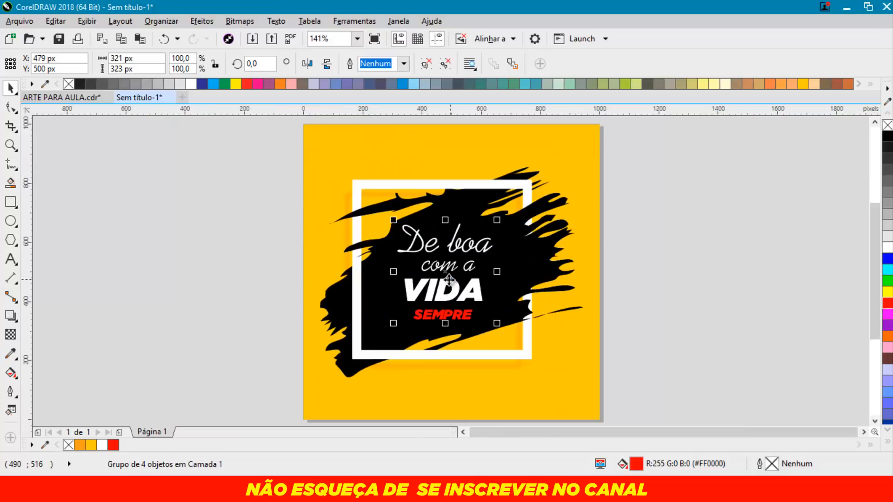
pyautogui.click(714, 252)
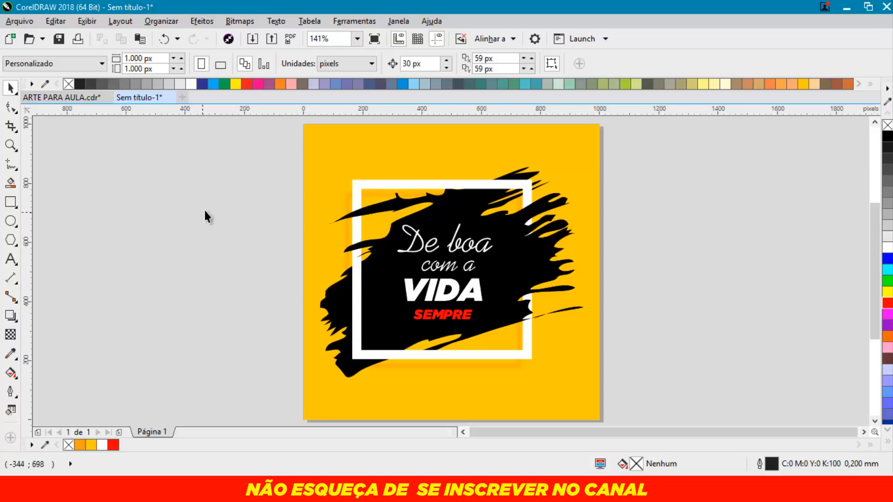
# Step: Start a web export of the artwork in PNG format with the colour mode Cor RGB (24 bits)
pyautogui.click(276, 38)
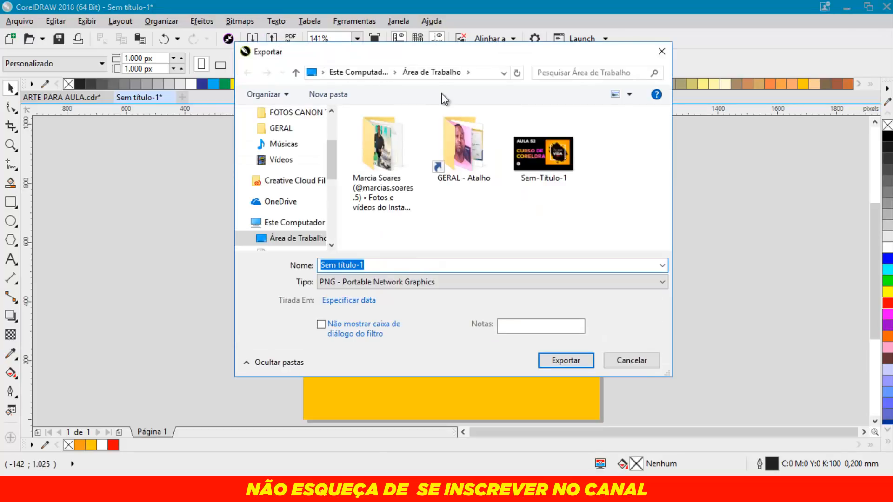
pyautogui.click(661, 51)
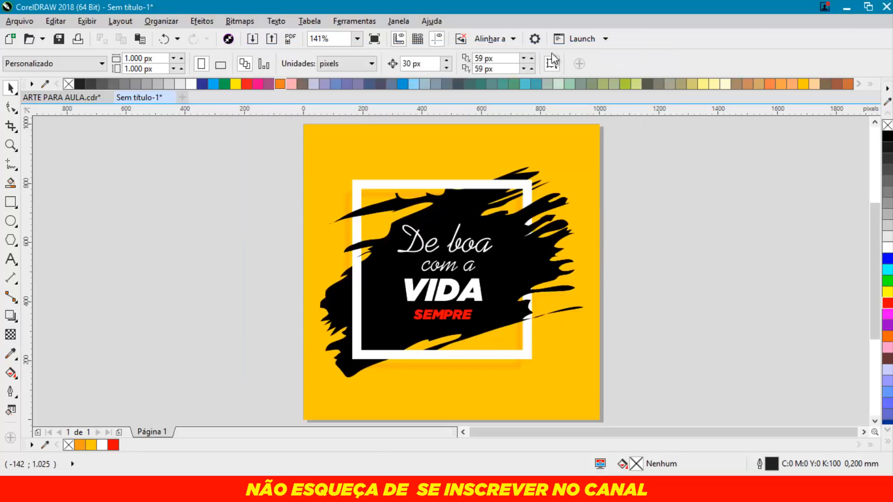
pyautogui.click(35, 20)
pyautogui.moveTo(67, 255)
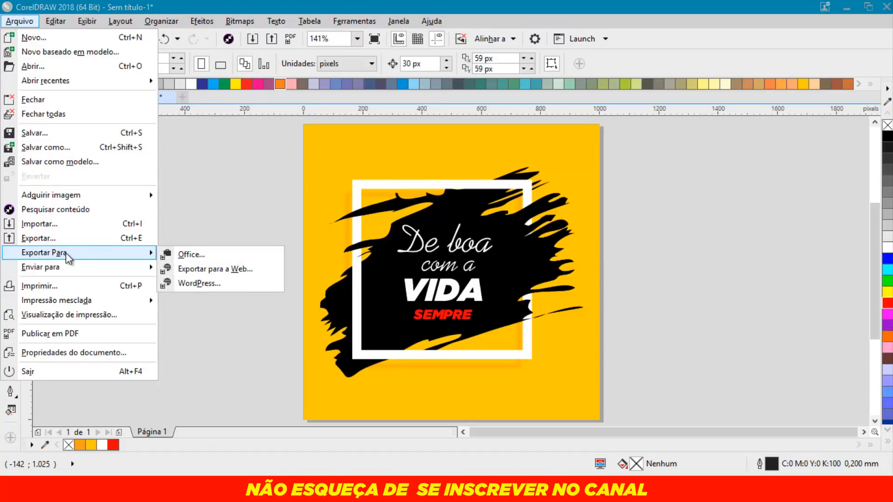
pyautogui.click(191, 270)
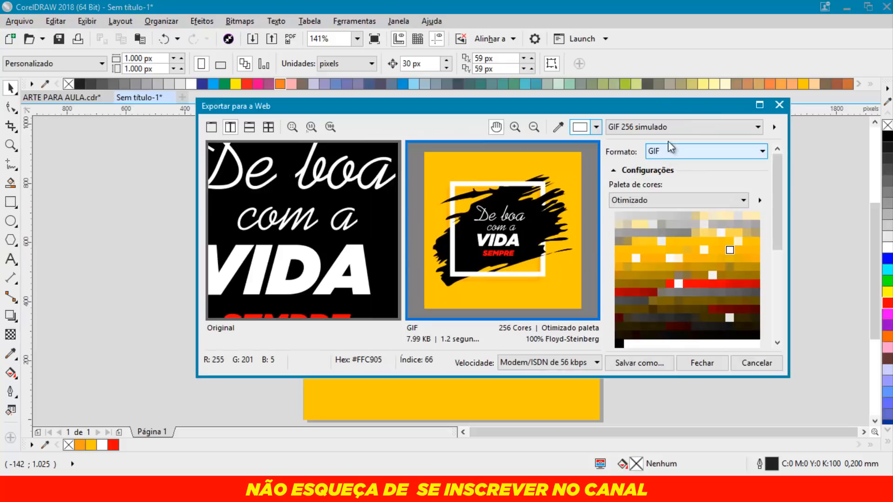
pyautogui.click(681, 150)
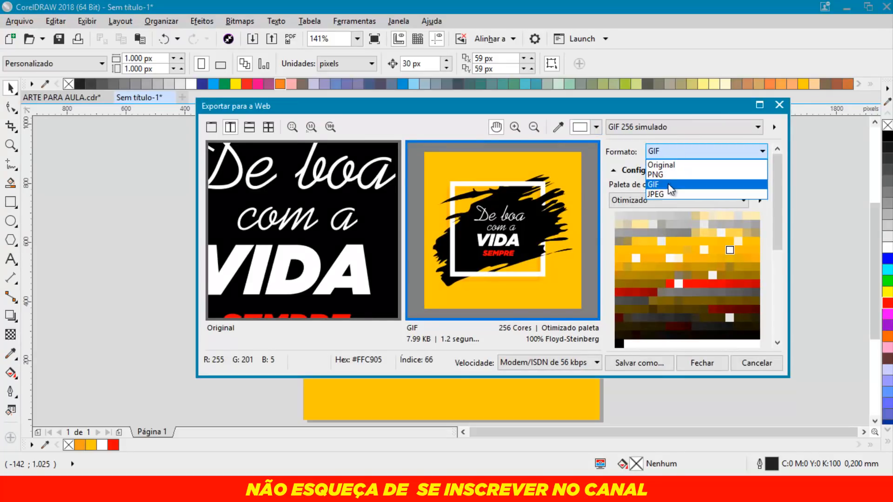
pyautogui.click(669, 174)
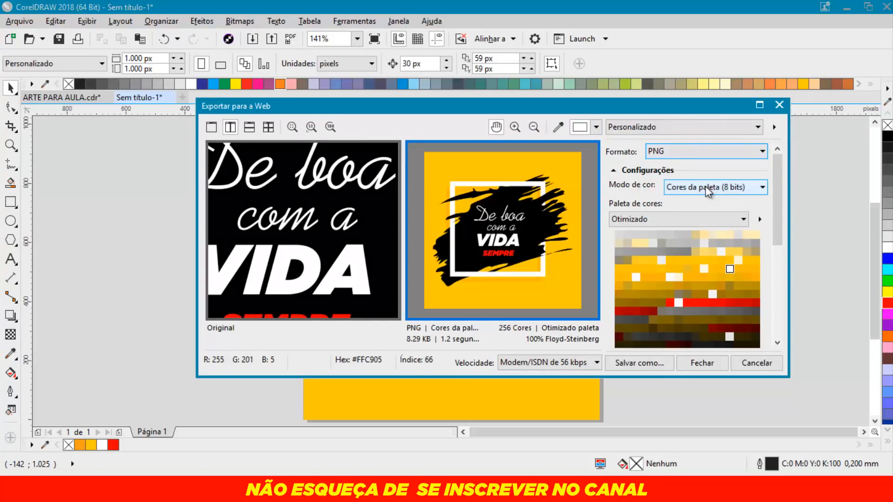
pyautogui.click(720, 187)
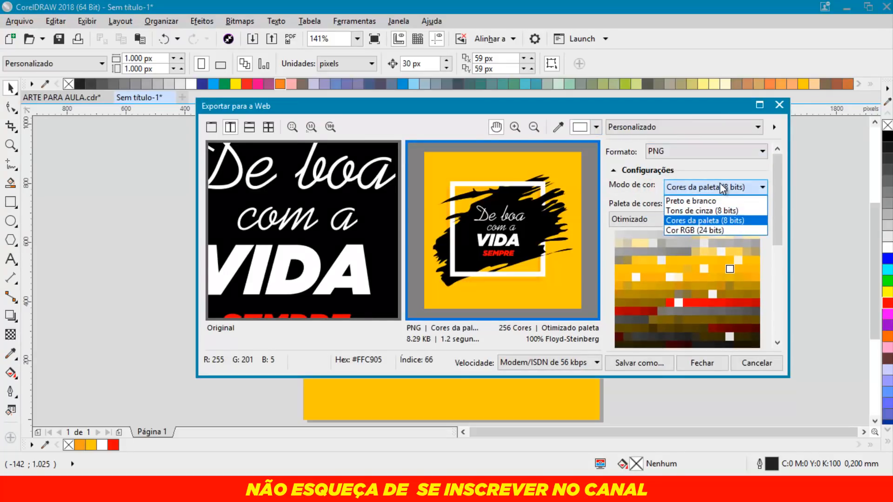
pyautogui.click(698, 230)
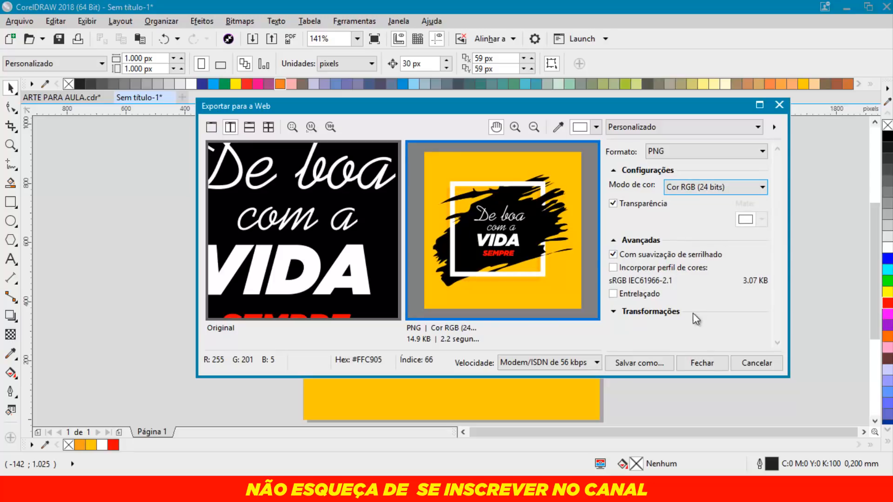
# Step: Set the exported image's width to 1000 px with its proportions kept
pyautogui.click(615, 311)
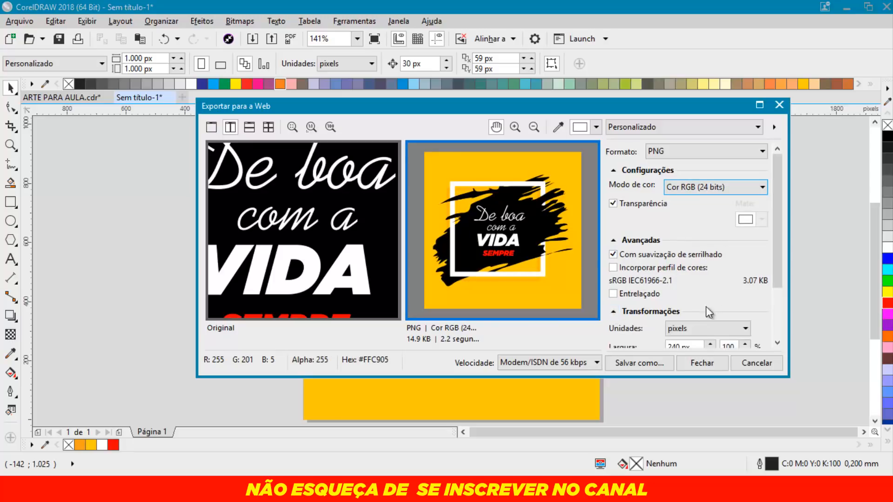
pyautogui.moveTo(775, 228); pyautogui.dragTo(779, 280)
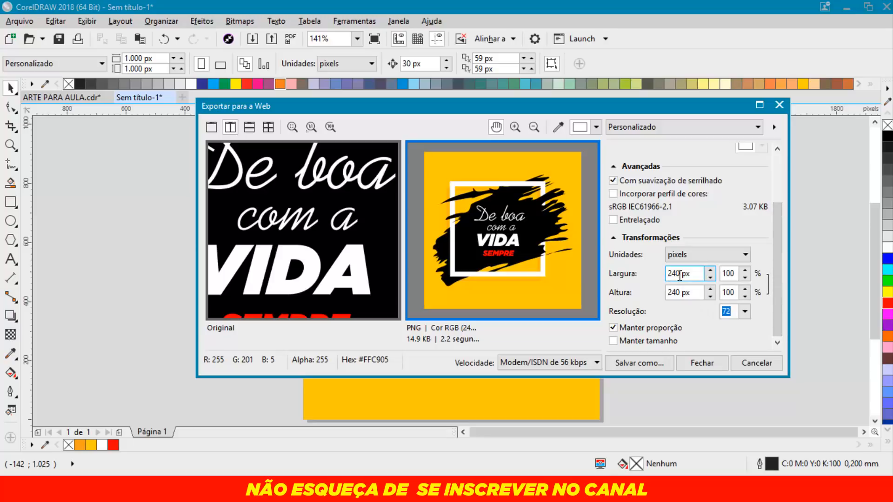
pyautogui.moveTo(680, 275); pyautogui.dragTo(666, 278)
pyautogui.write('1000')
pyautogui.press('Tab')
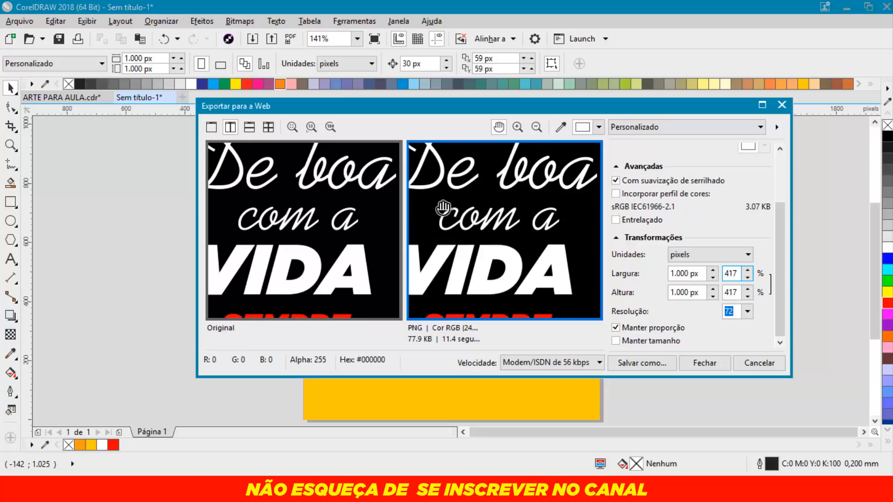
# Step: Save the exported PNG to the desktop as "Sem título-1"
pyautogui.click(647, 362)
pyautogui.click(312, 135)
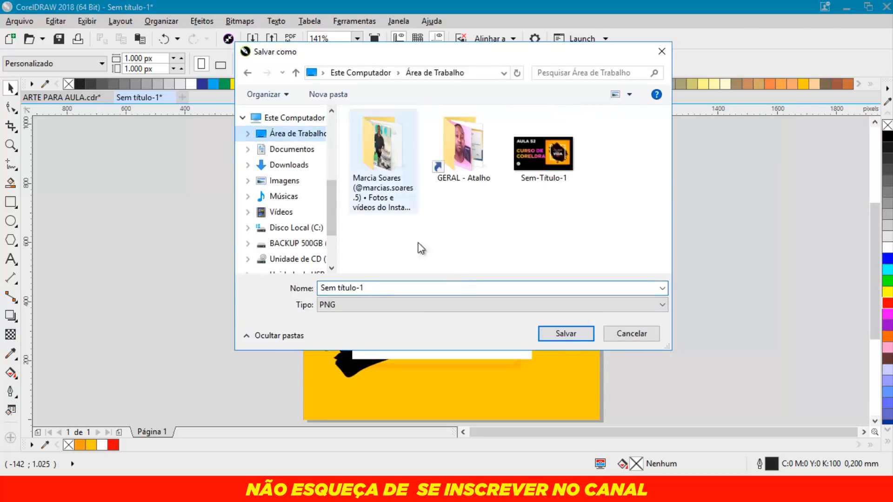
pyautogui.click(551, 333)
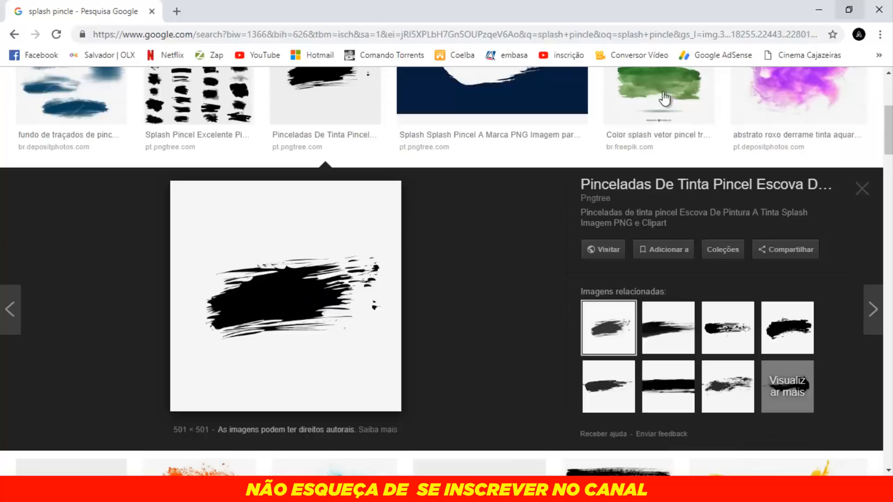
# Step: View the exported "Sem título-1" image from the desktop in Fotos, then close it
pyautogui.click(817, 8)
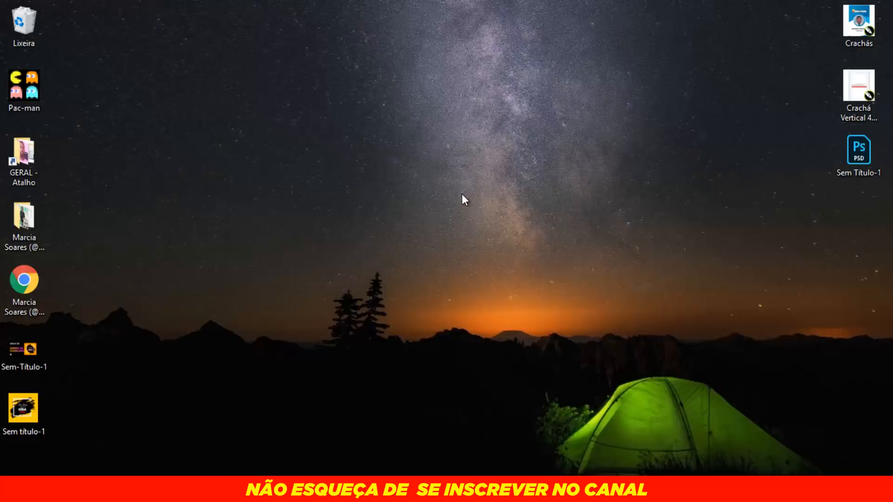
pyautogui.doubleClick(16, 414)
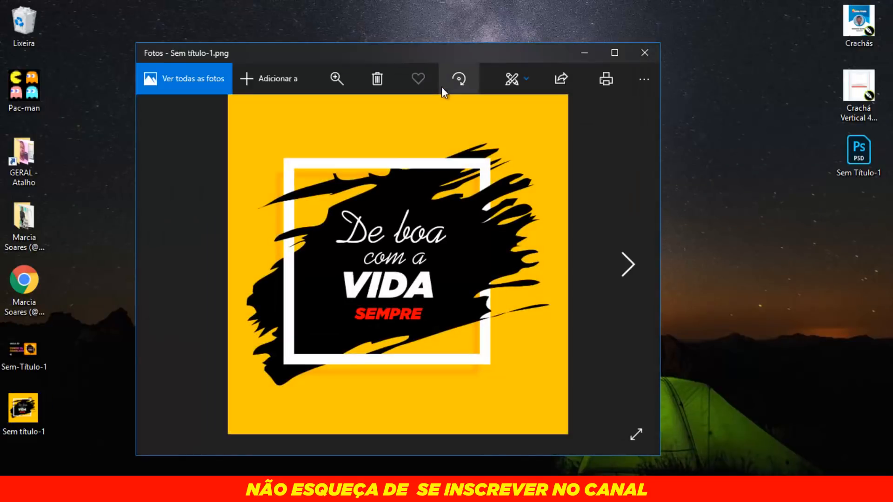
pyautogui.moveTo(468, 47); pyautogui.dragTo(515, 23)
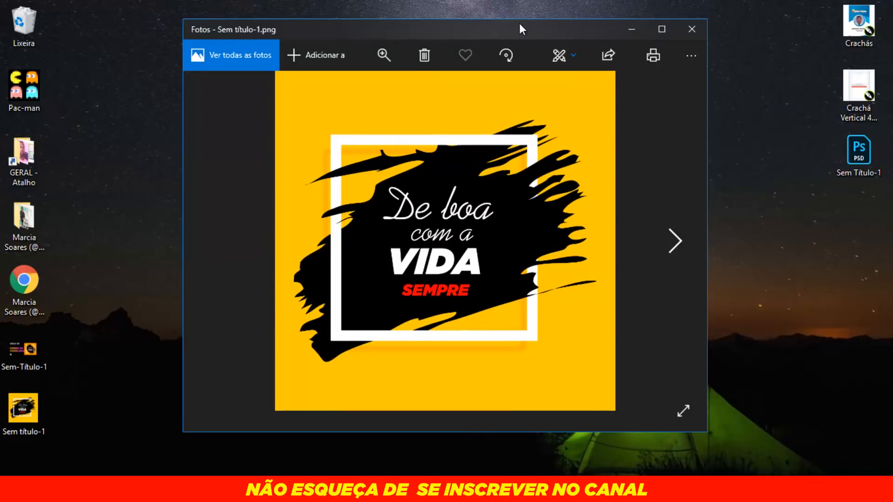
pyautogui.click(691, 29)
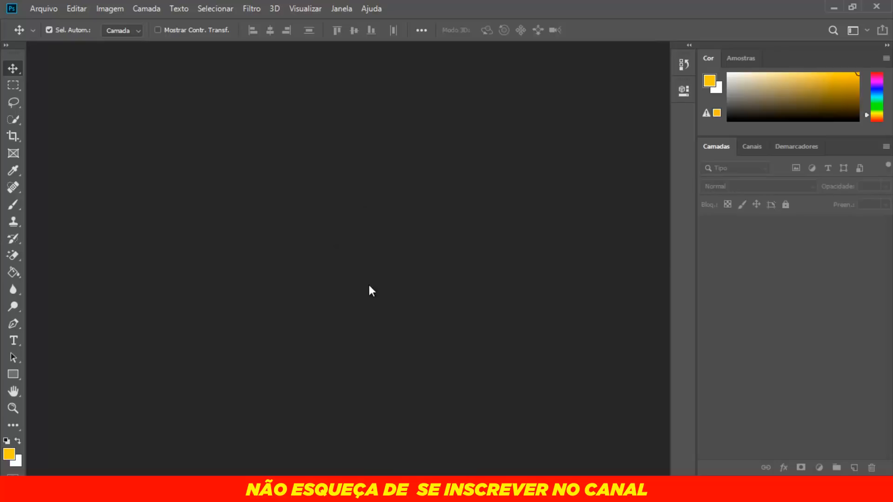
# Step: Open the exported "Sem título-1" PNG from the desktop in Photoshop, leaving it without colour management
pyautogui.press('super+d')
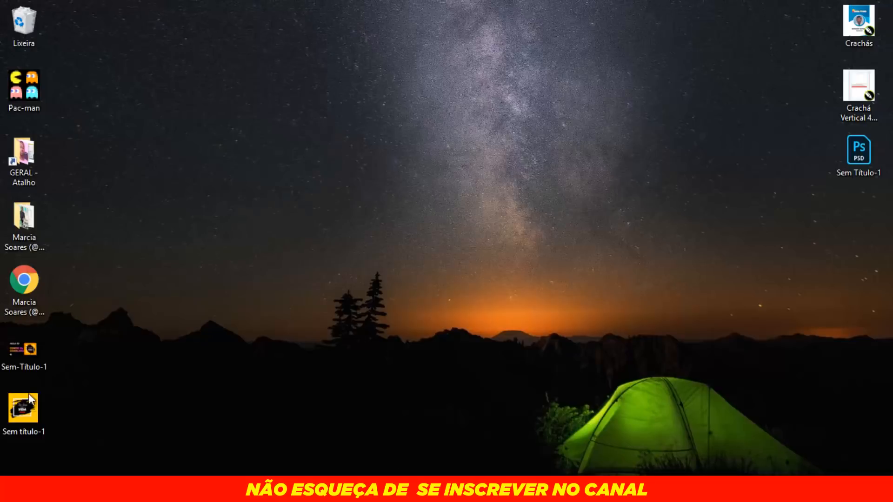
pyautogui.moveTo(34, 406); pyautogui.dragTo(351, 289)
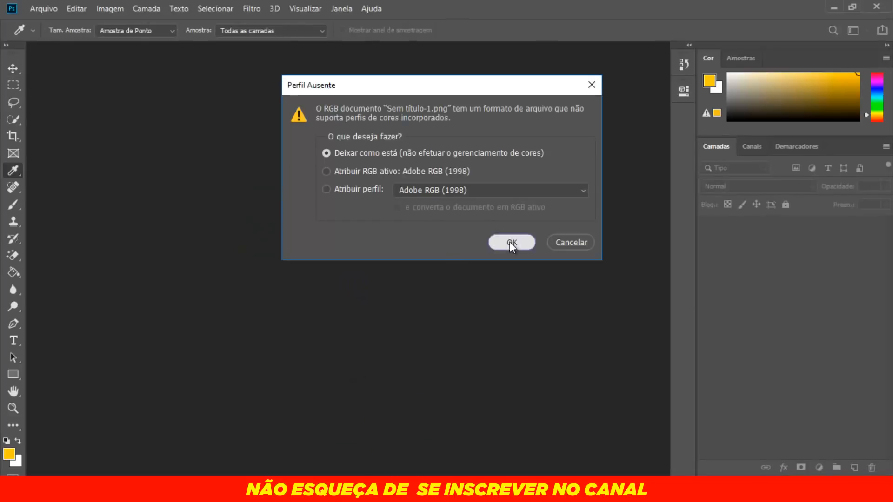
pyautogui.click(509, 241)
pyautogui.press('v')
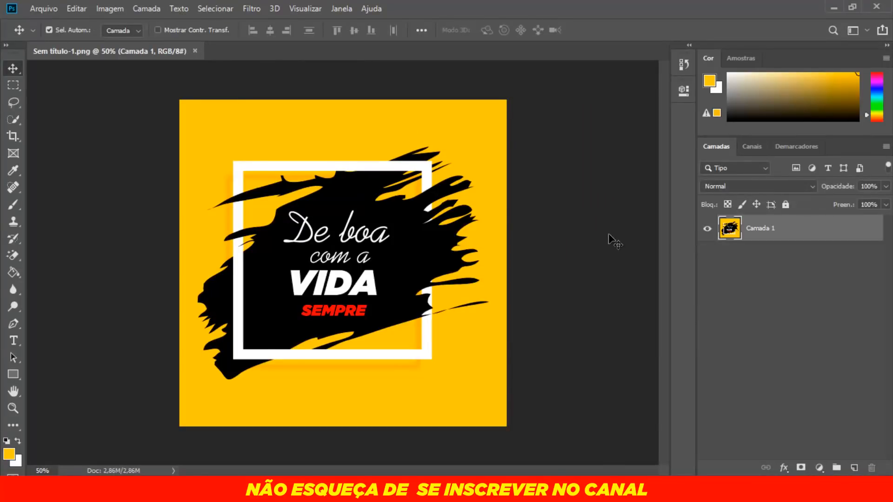
# Step: Duplicate the artwork layer and rename the lower layer "ORIGINAL"
pyautogui.hotkey('ctrl', 'j')
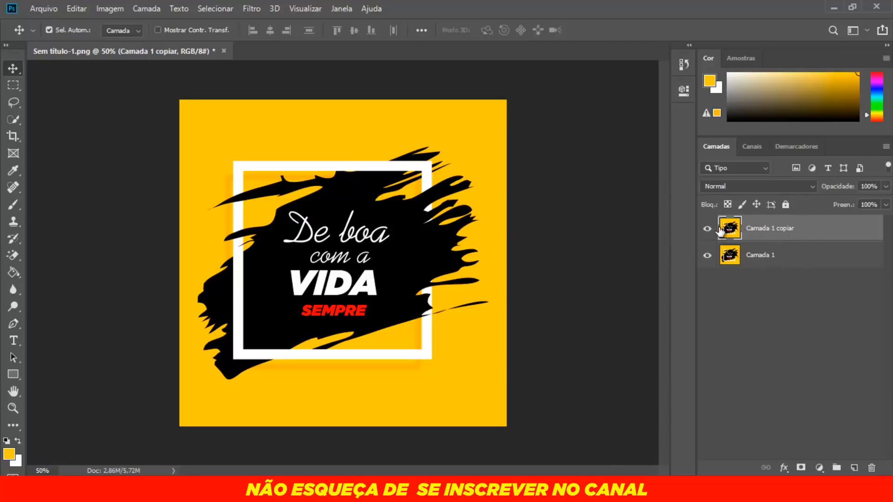
pyautogui.click(790, 266)
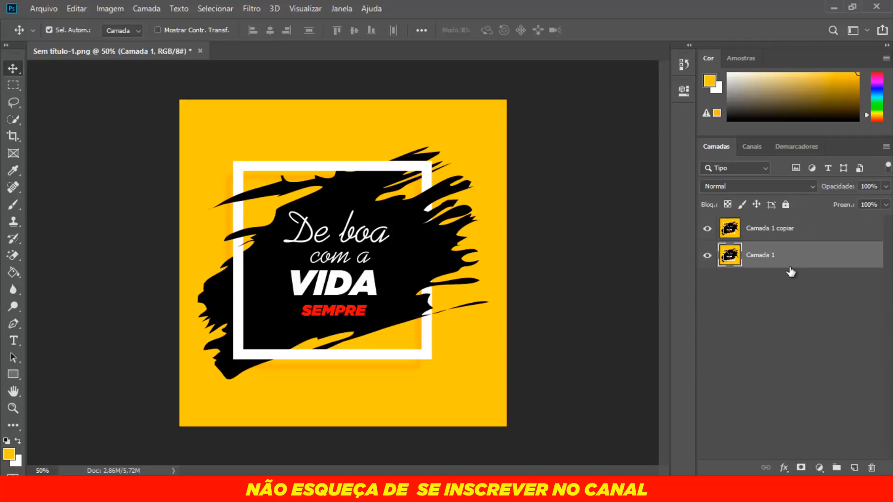
pyautogui.click(771, 236)
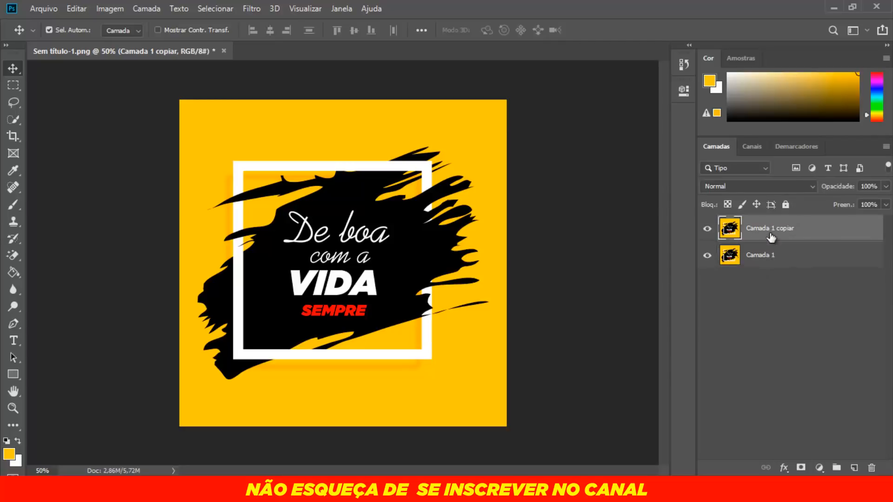
pyautogui.click(787, 261)
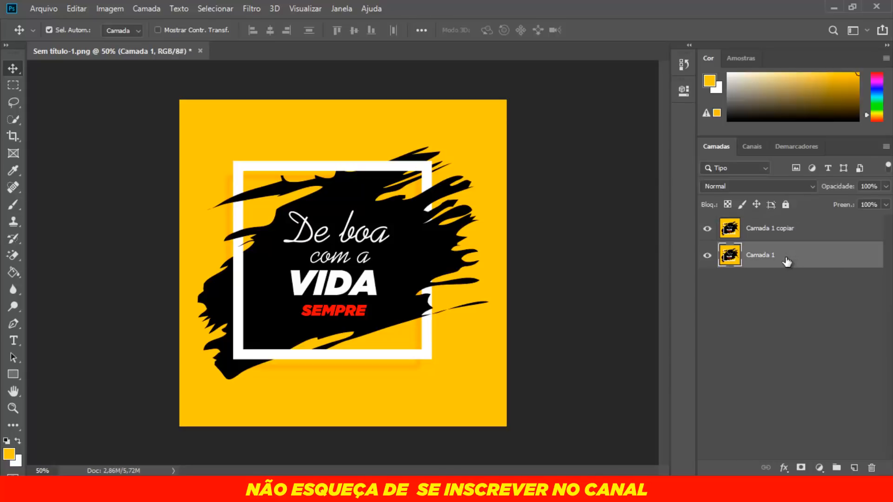
pyautogui.doubleClick(757, 255)
pyautogui.write('ORIGINAL')
pyautogui.press('Return')
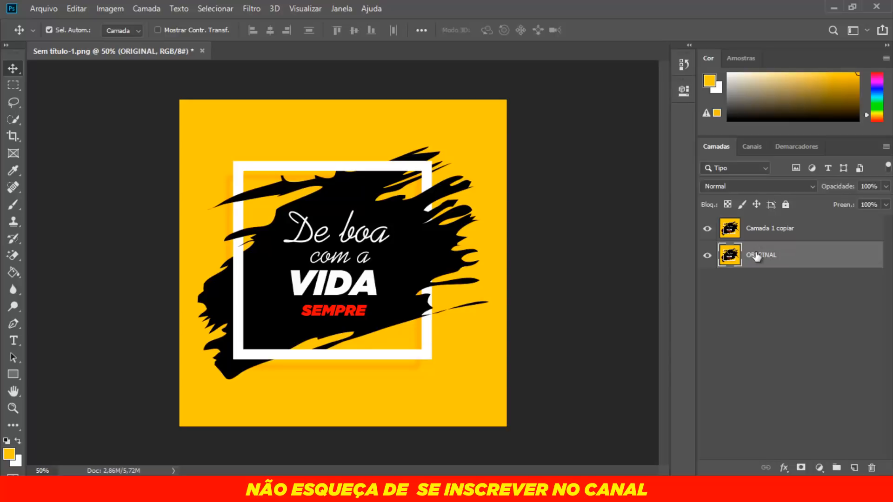
# Step: Rename the upper duplicate layer "EFEITOS"
pyautogui.click(760, 315)
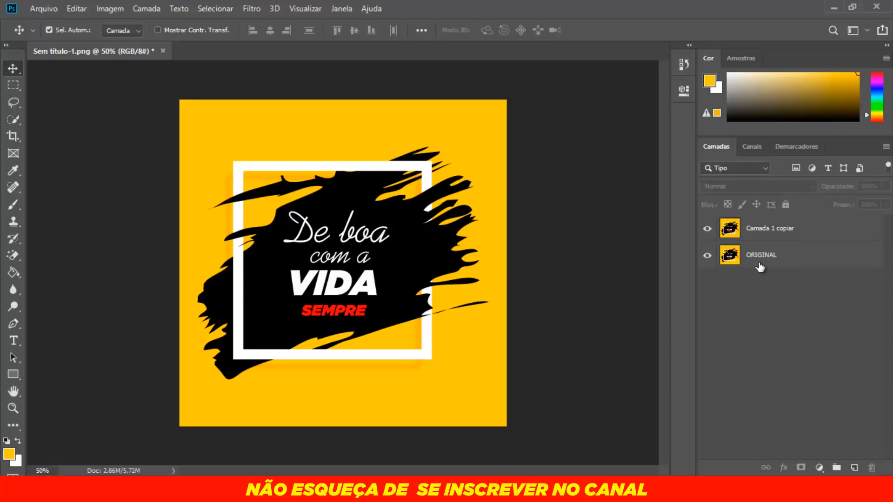
pyautogui.doubleClick(766, 228)
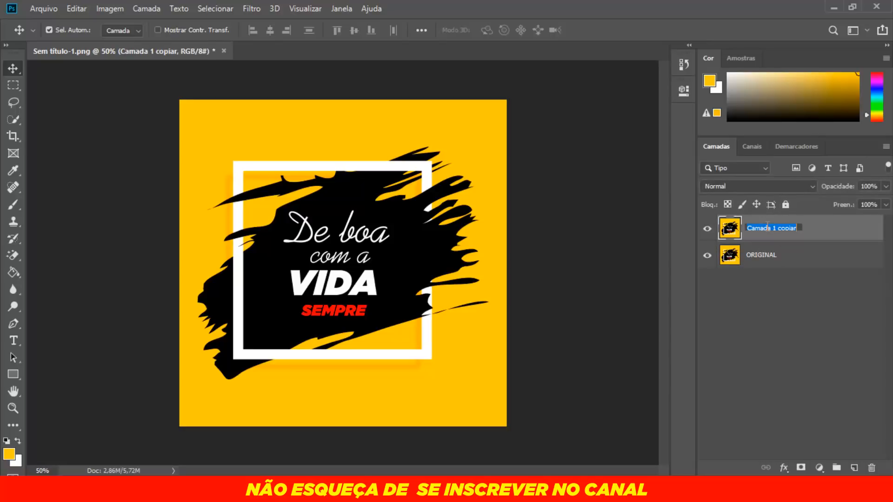
pyautogui.write('EFEITOS')
pyautogui.click(754, 298)
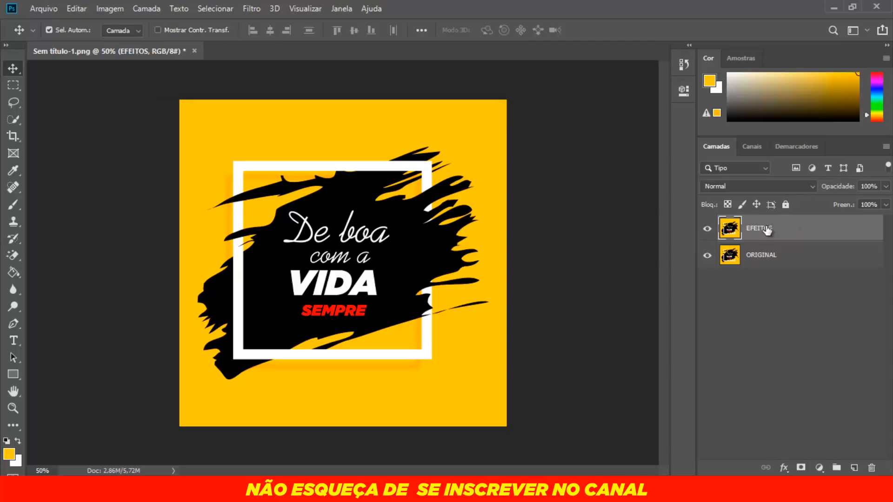
# Step: Delete the "EFEITOS" layer and convert the "ORIGINAL" layer into a smart object
pyautogui.click(754, 232)
pyautogui.press('Delete')
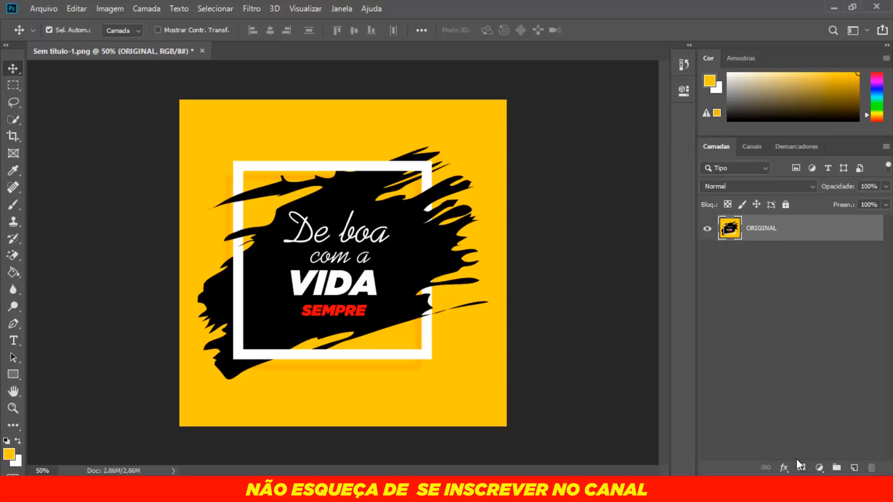
pyautogui.rightClick(794, 221)
pyautogui.click(804, 251)
pyautogui.rightClick(794, 231)
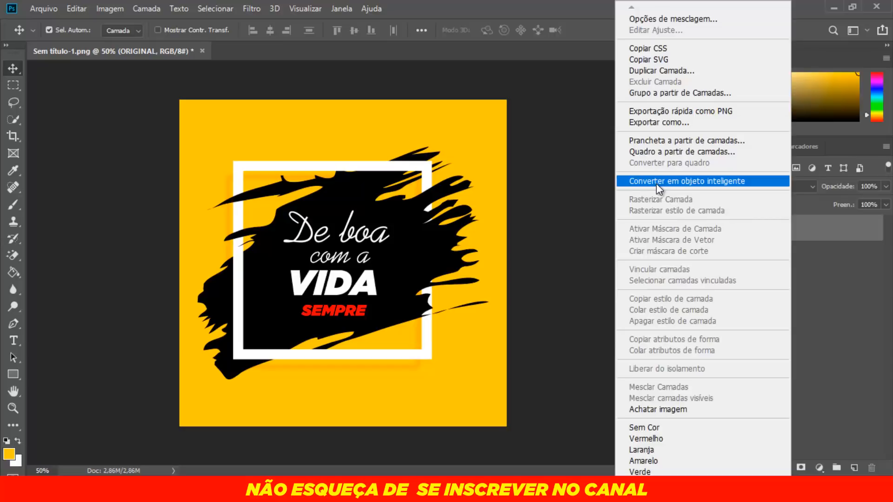
pyautogui.click(668, 181)
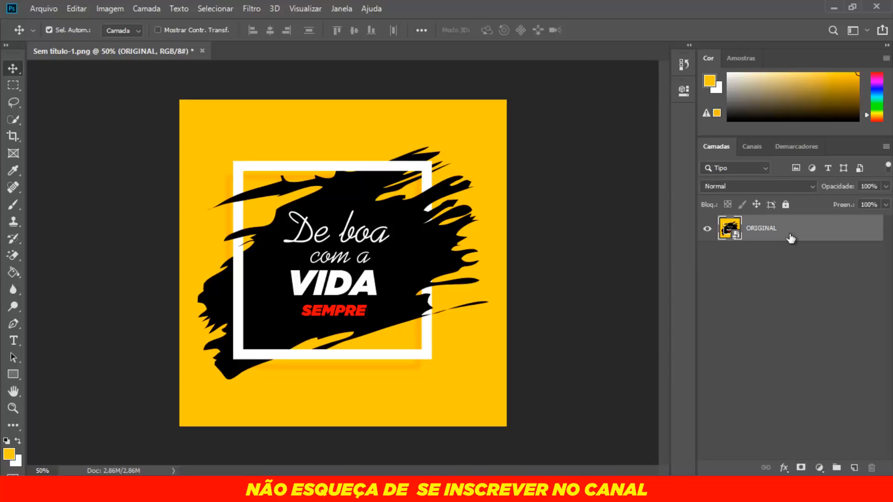
# Step: Open the contents of the "ORIGINAL" smart object to view its separate document, then close that document
pyautogui.moveTo(735, 229)
pyautogui.mouseDown()
pyautogui.moveTo(733, 242)
pyautogui.moveTo(738, 237)
pyautogui.mouseUp()
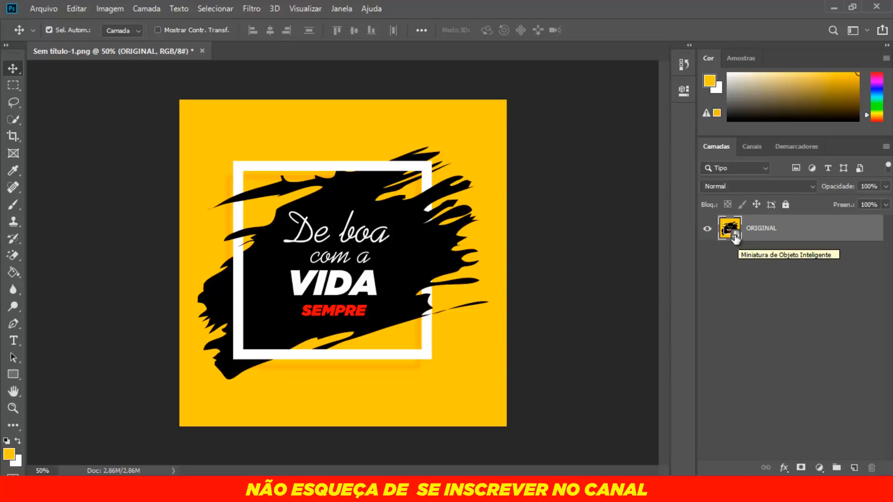
pyautogui.doubleClick(730, 228)
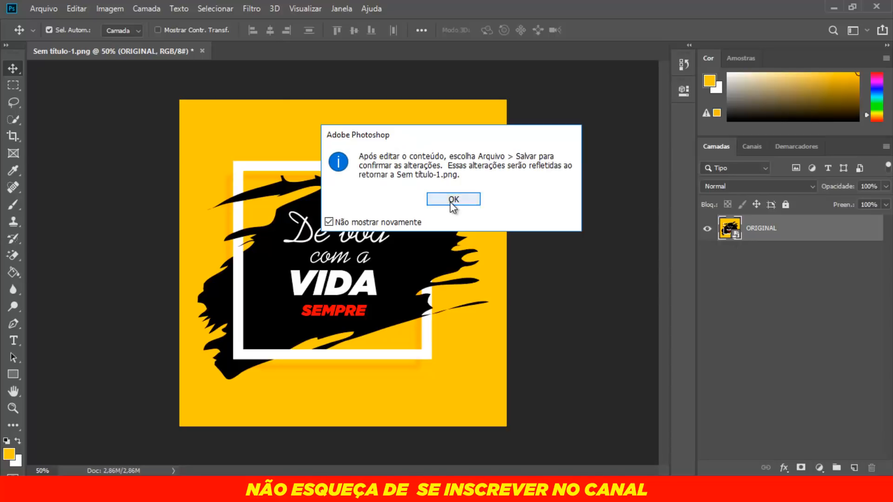
pyautogui.click(451, 201)
pyautogui.click(512, 233)
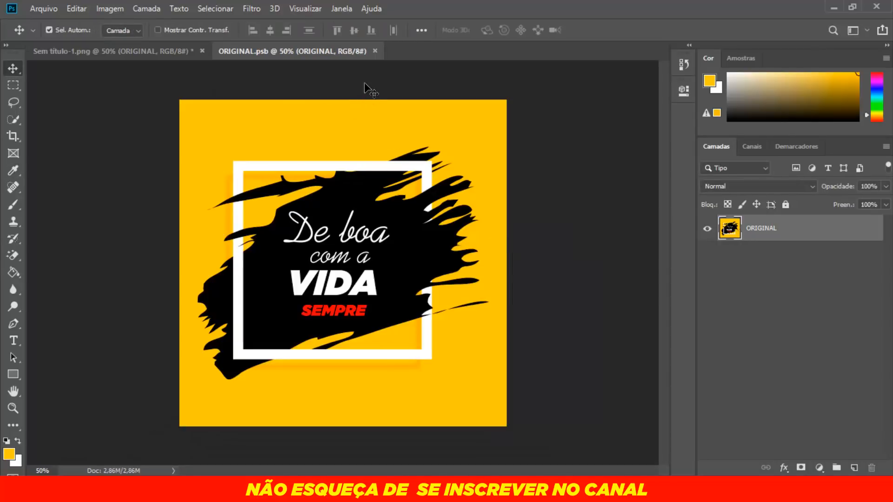
pyautogui.click(374, 51)
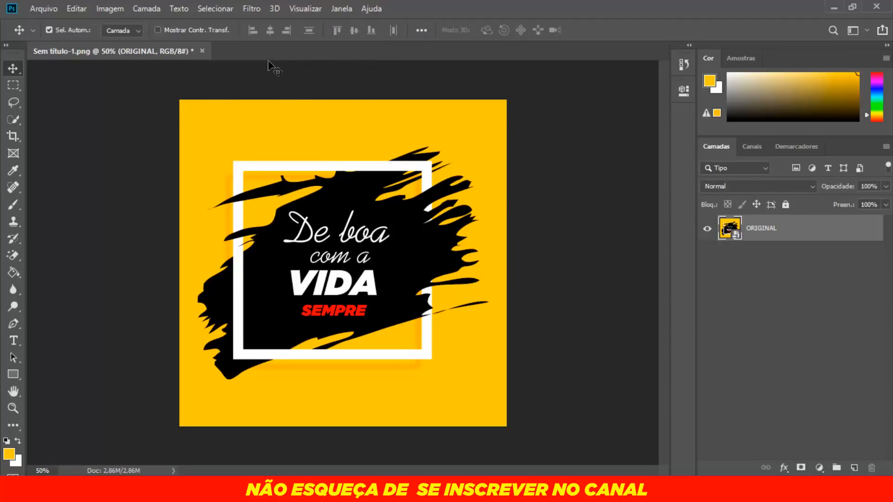
# Step: Start the Camera Raw filter on the "ORIGINAL" smart object and set the temperature to +50
pyautogui.click(247, 10)
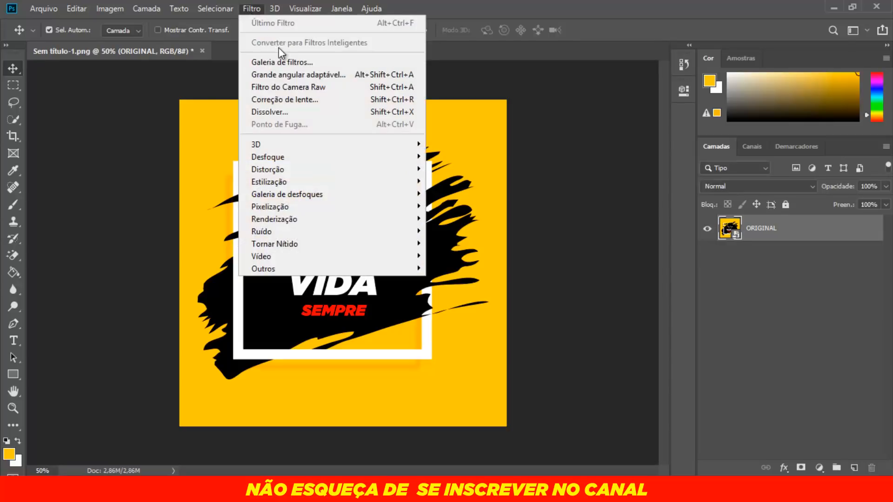
pyautogui.click(308, 87)
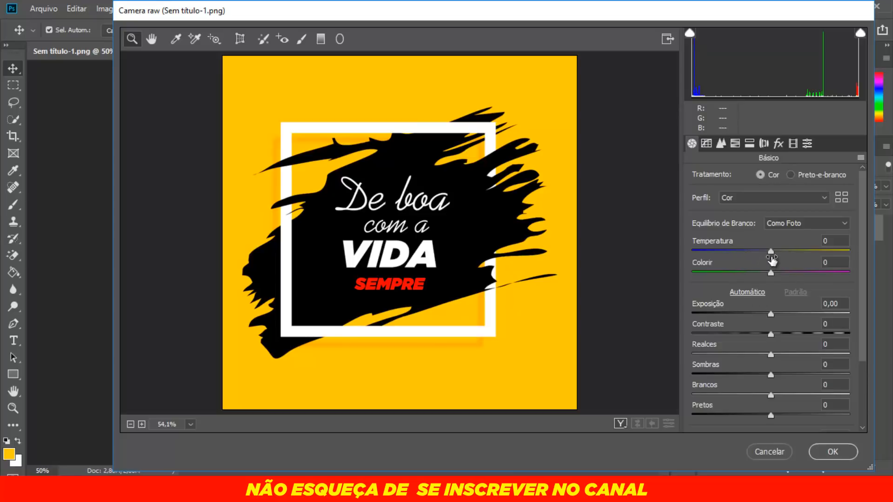
pyautogui.moveTo(770, 251); pyautogui.dragTo(805, 252)
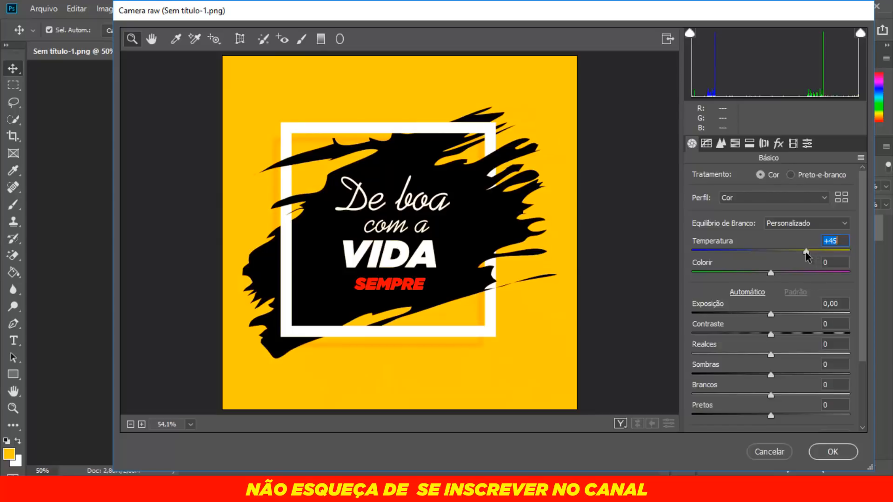
pyautogui.write('+')
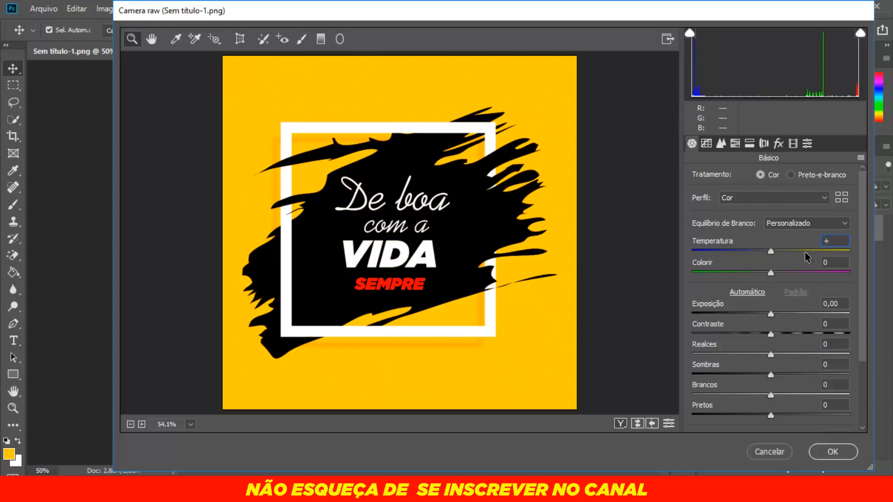
pyautogui.write('50')
# Step: Keep the Camera Raw tint at 0 and raise the contrast to +28
pyautogui.moveTo(769, 272); pyautogui.dragTo(743, 278)
pyautogui.doubleClick(744, 278)
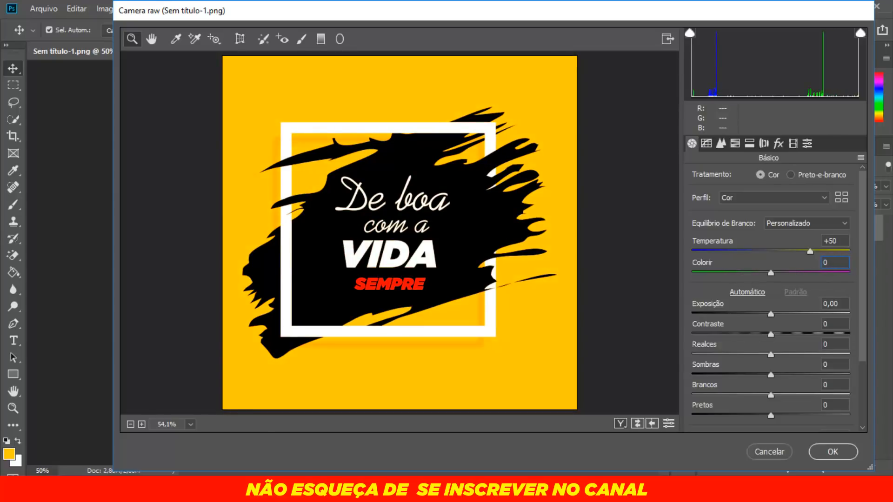
pyautogui.click(831, 305)
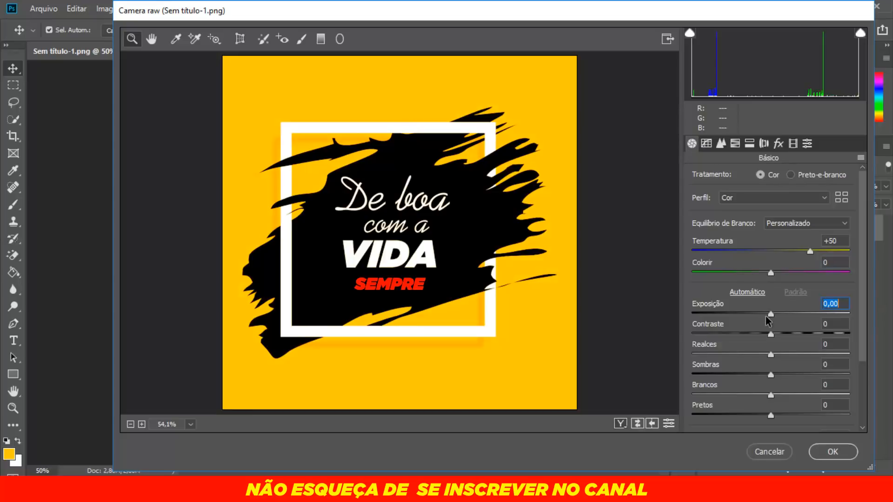
pyautogui.moveTo(770, 320); pyautogui.dragTo(789, 339)
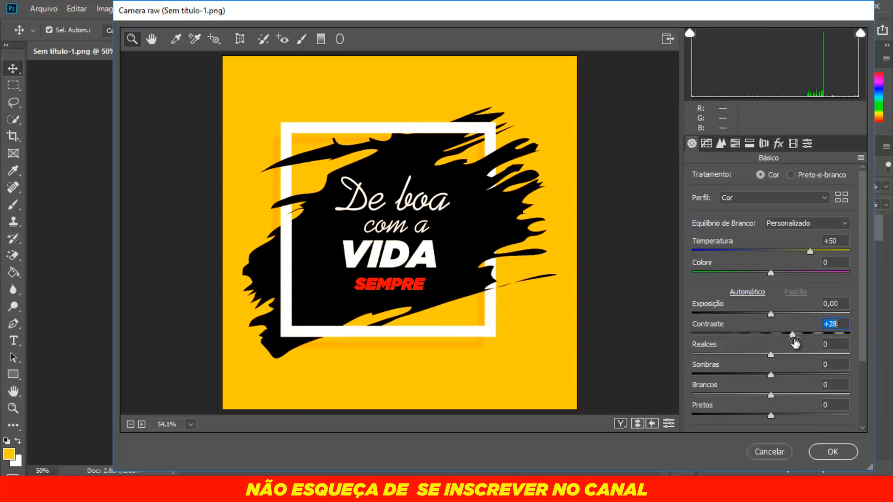
pyautogui.moveTo(864, 241); pyautogui.dragTo(859, 321)
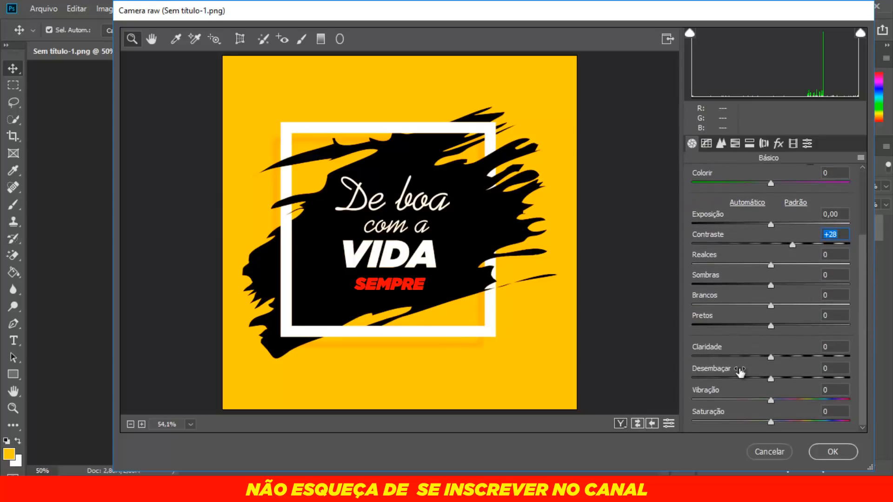
# Step: Add a post-crop vignette with amount -43, midpoint 48, roundness -25 and feather 53
pyautogui.click(778, 143)
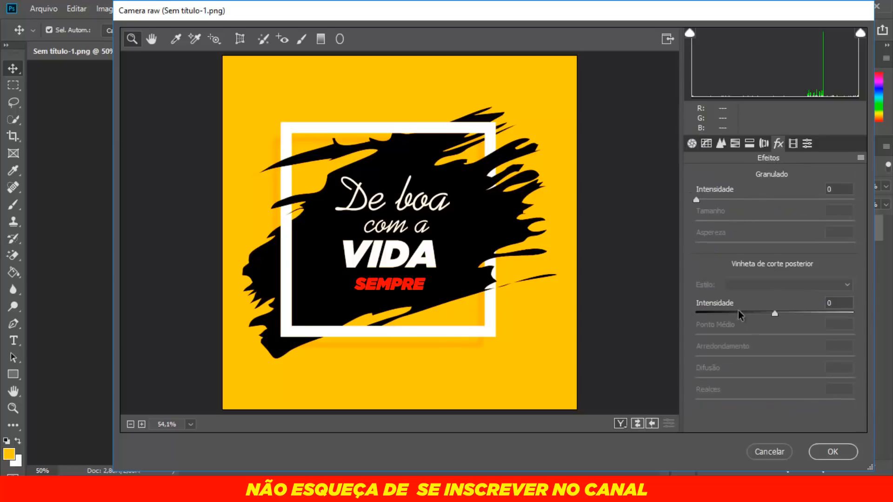
pyautogui.moveTo(774, 314); pyautogui.dragTo(735, 314)
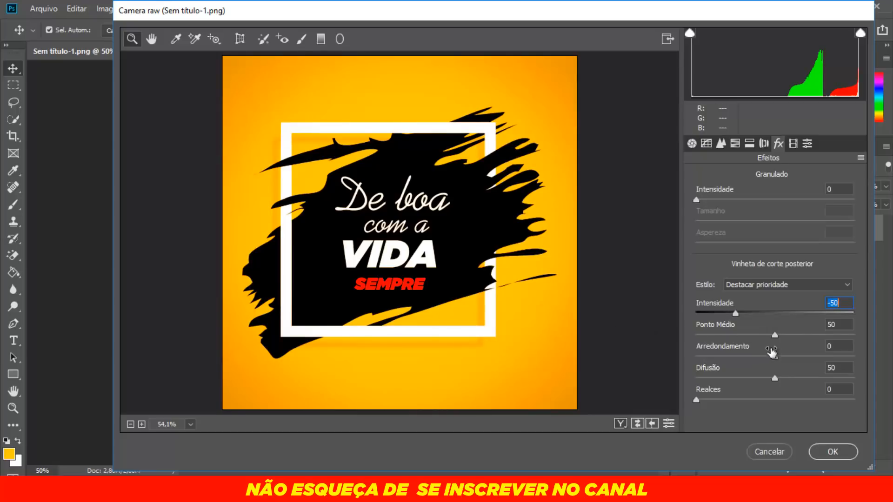
pyautogui.moveTo(774, 334); pyautogui.dragTo(671, 374)
pyautogui.click(775, 358)
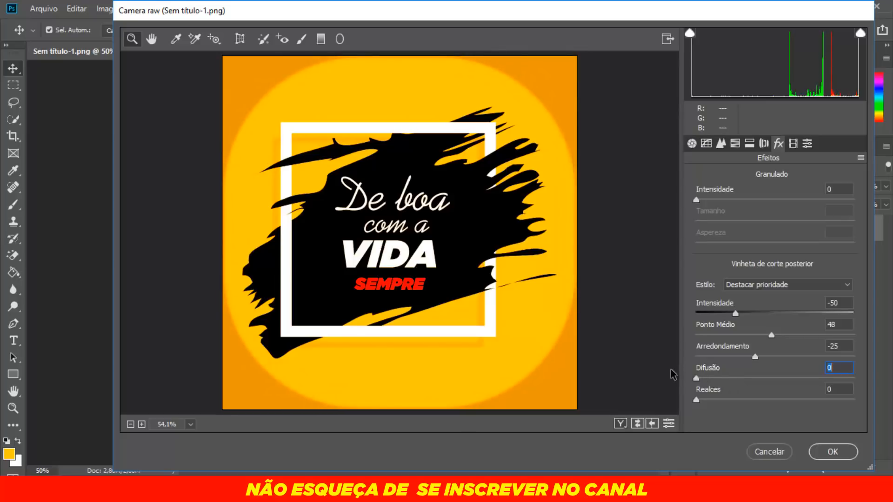
pyautogui.moveTo(696, 376); pyautogui.dragTo(784, 372)
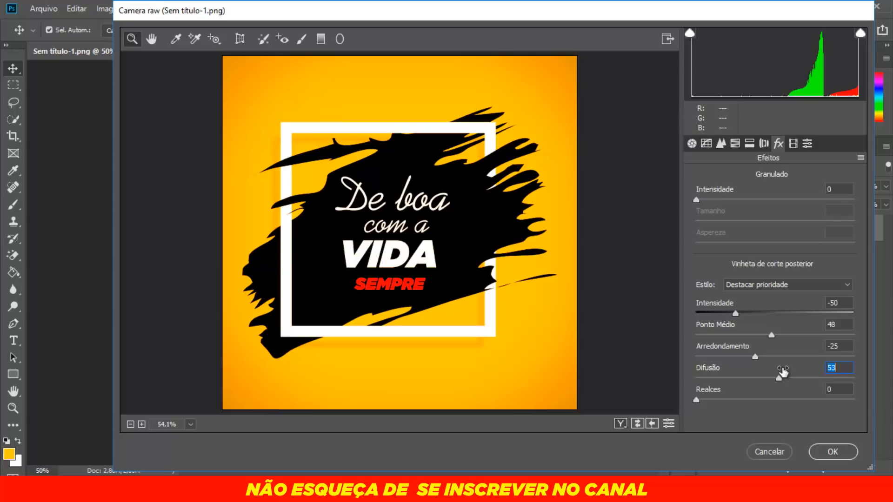
pyautogui.moveTo(738, 318)
pyautogui.mouseDown()
pyautogui.moveTo(818, 327)
pyautogui.moveTo(746, 324)
pyautogui.mouseUp()
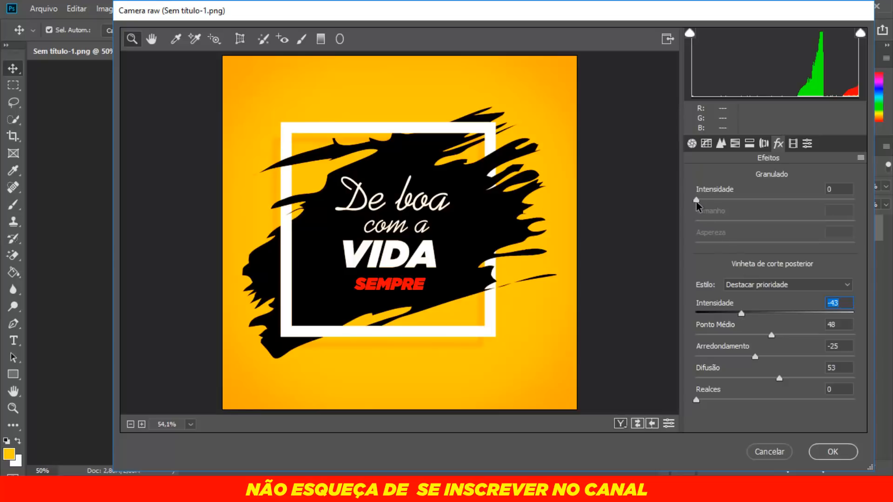
# Step: Set the Camera Raw grain amount to 30 and the vignette amount to -49
pyautogui.moveTo(696, 202); pyautogui.dragTo(735, 209)
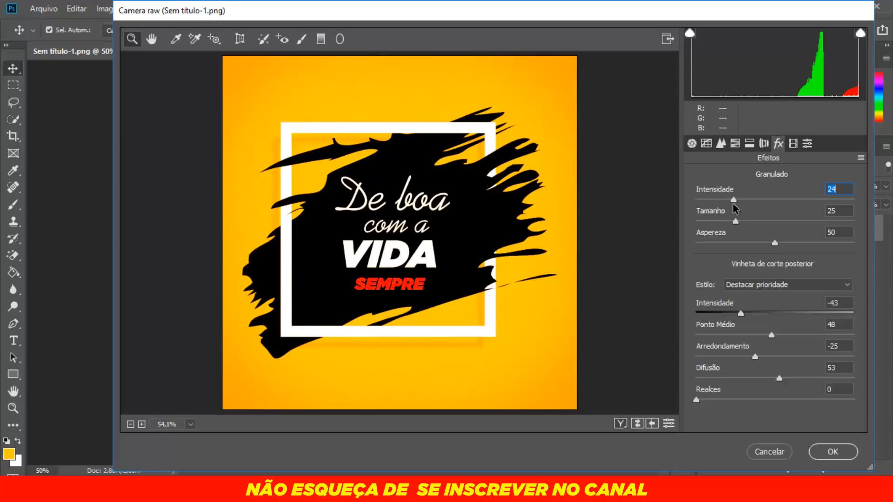
pyautogui.moveTo(735, 209); pyautogui.dragTo(744, 208)
pyautogui.moveTo(740, 314)
pyautogui.mouseDown()
pyautogui.moveTo(728, 314)
pyautogui.moveTo(736, 315)
pyautogui.mouseUp()
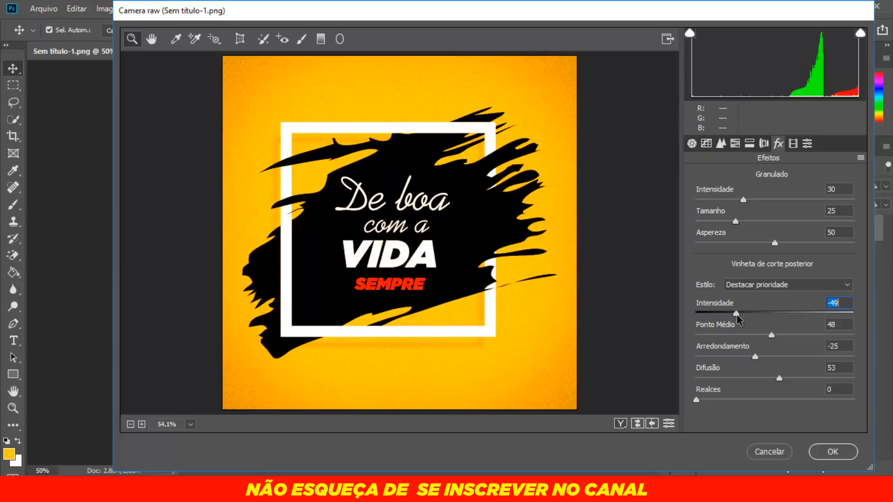
# Step: Apply the Camera Raw filter and compare the artwork with its smart filters turned off and on
pyautogui.click(836, 452)
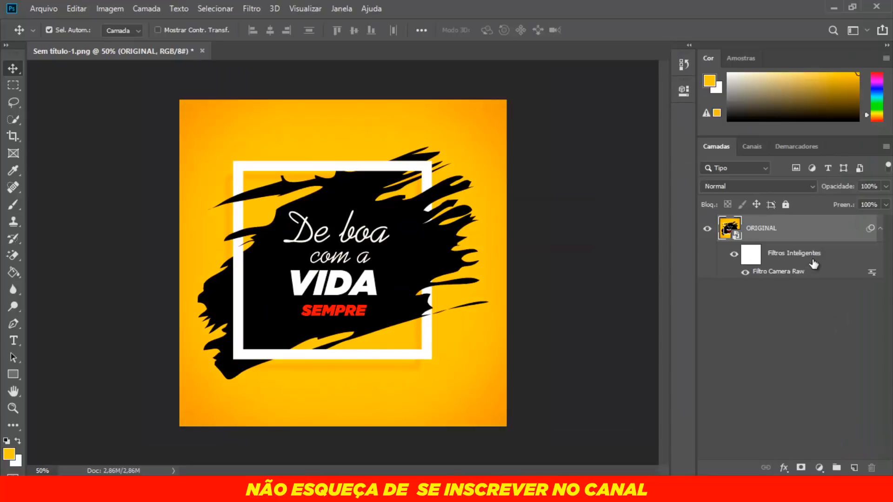
pyautogui.click(733, 255)
pyautogui.click(733, 255)
# Step: Open the artwork in the legacy Save for Web export as a PNG-24
pyautogui.click(40, 12)
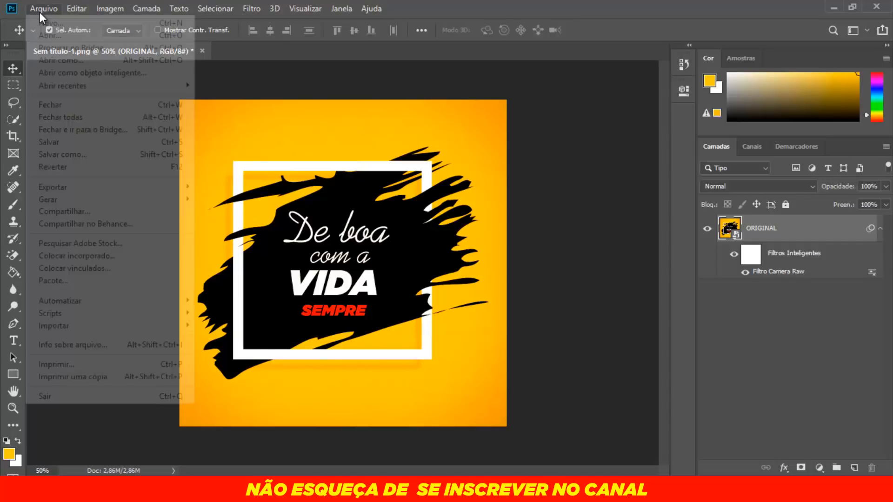
pyautogui.moveTo(82, 188)
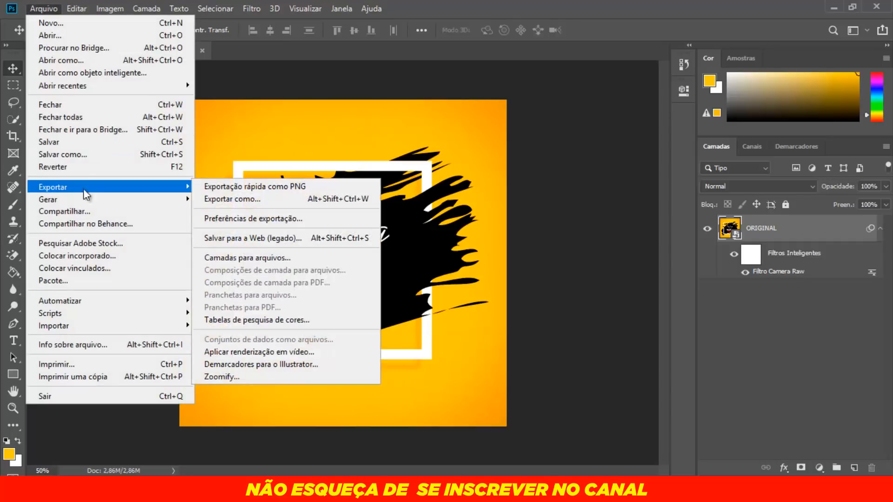
pyautogui.click(250, 239)
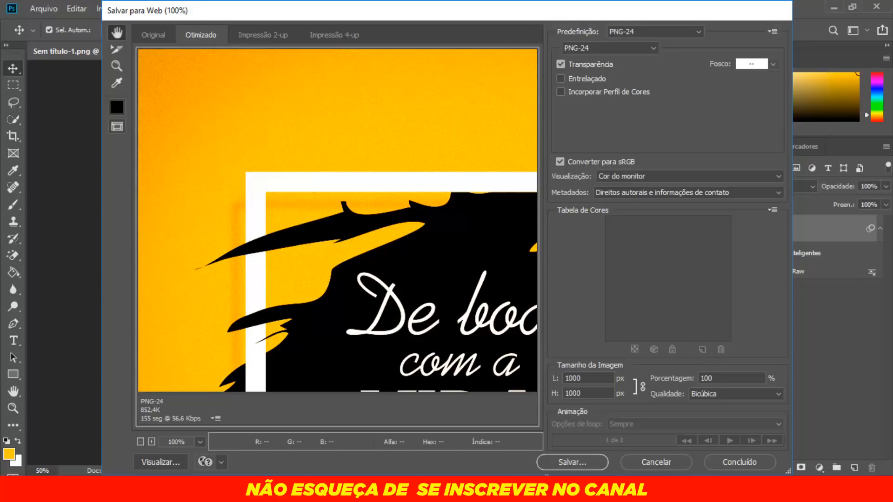
pyautogui.click(566, 461)
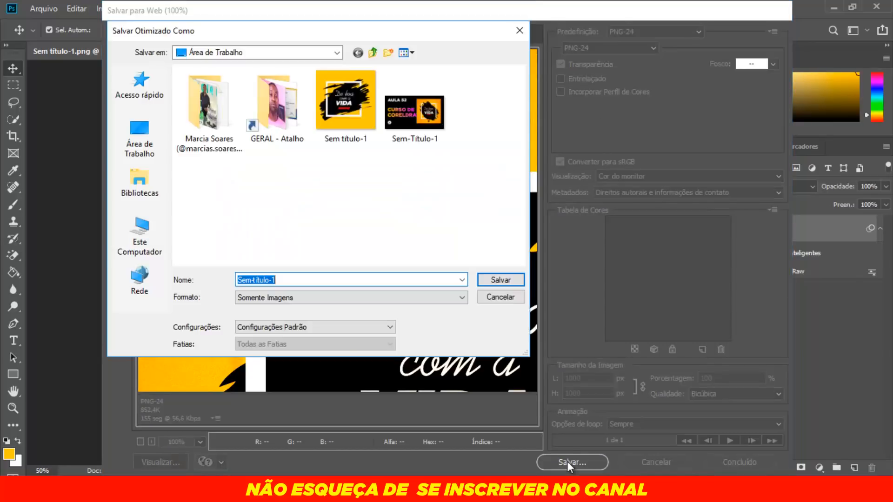
pyautogui.click(138, 133)
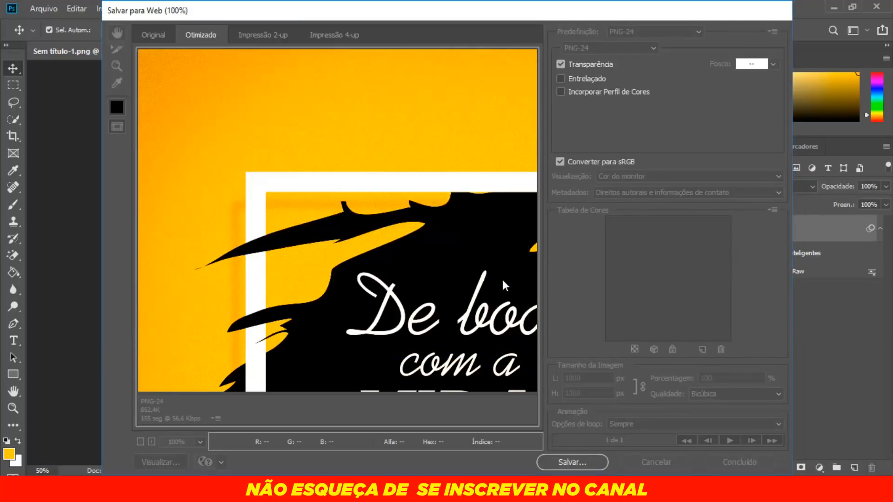
pyautogui.click(501, 279)
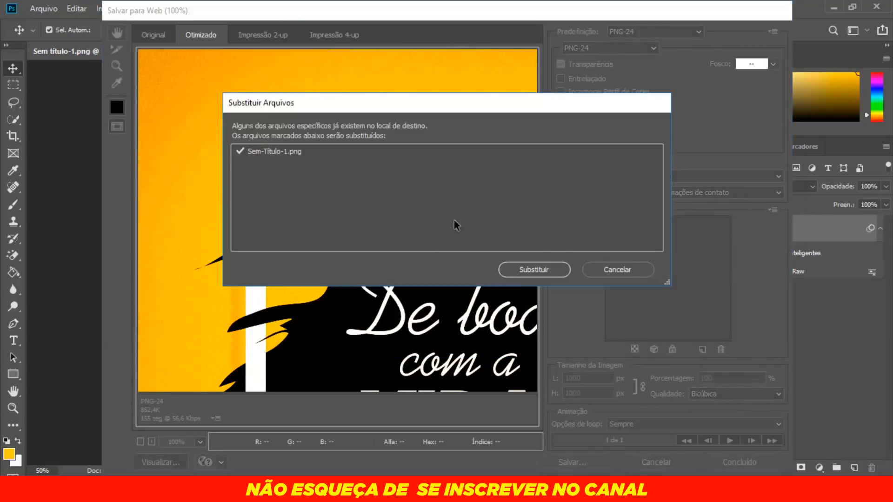
pyautogui.click(608, 271)
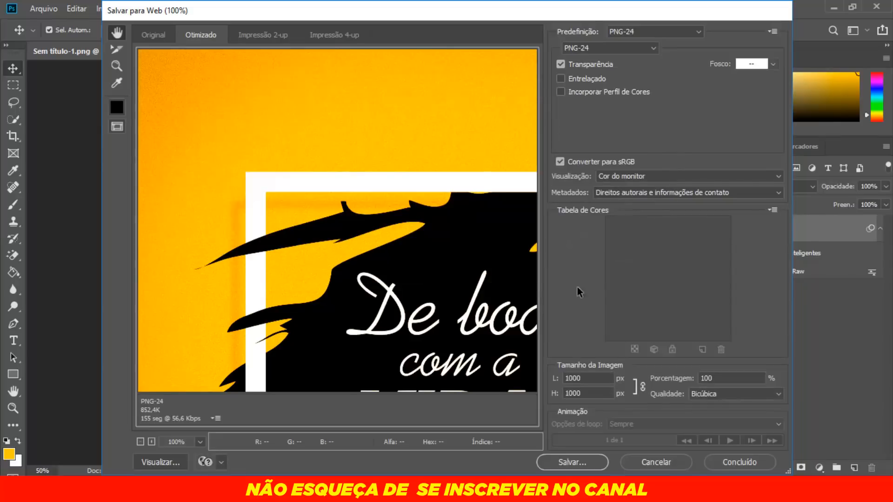
# Step: Save the optimized PNG-24 image to the desktop (Área de Trabalho) under the name 01
pyautogui.click(587, 464)
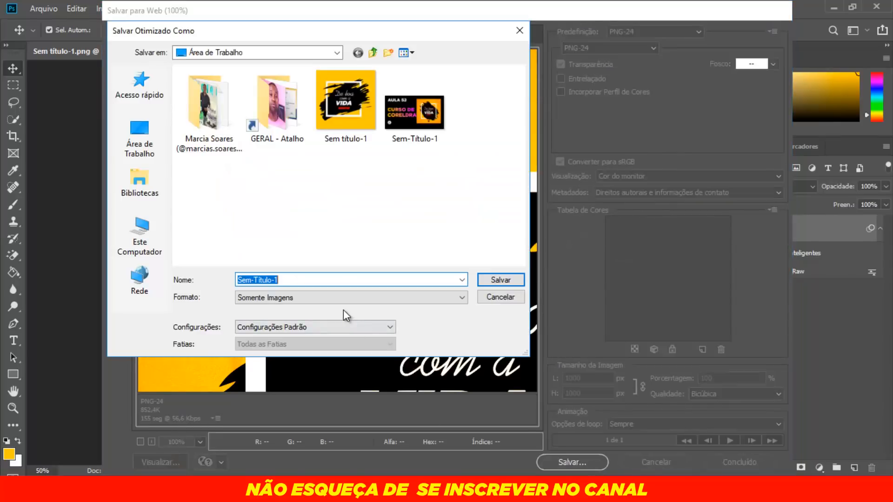
pyautogui.write('01')
pyautogui.click(143, 128)
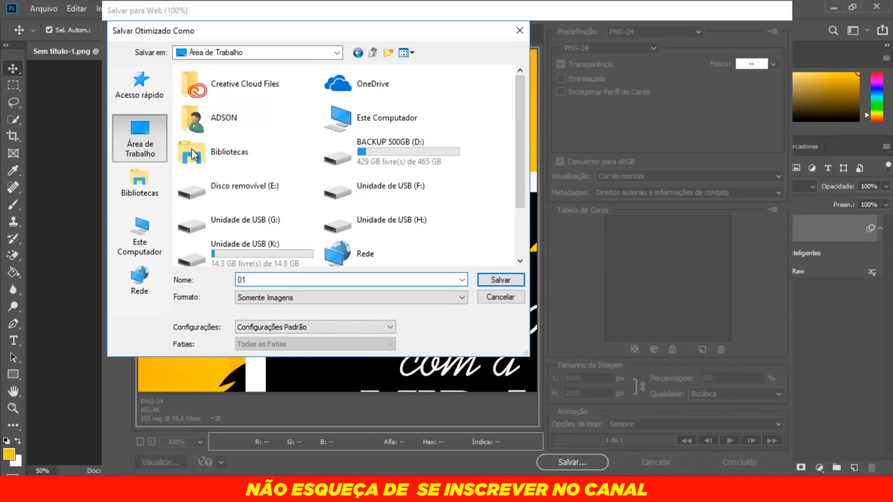
pyautogui.press('Return')
# Step: Switch to the desktop, view the exported 01 image in Photos, and move its window and the Sem título-1 file clear of each other
pyautogui.click(834, 6)
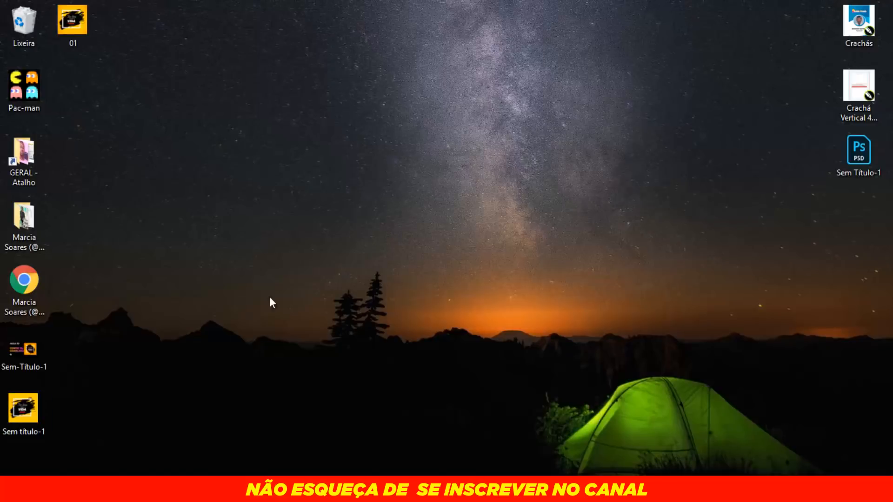
pyautogui.doubleClick(83, 28)
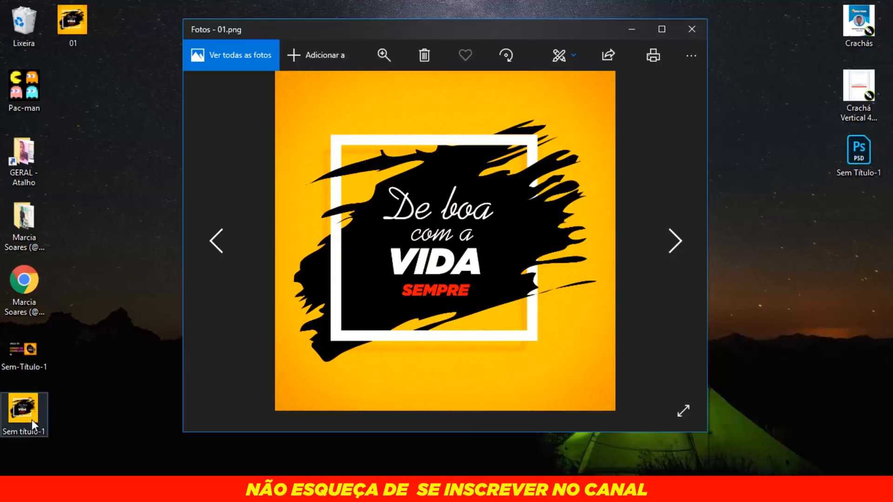
pyautogui.moveTo(32, 420); pyautogui.dragTo(119, 281)
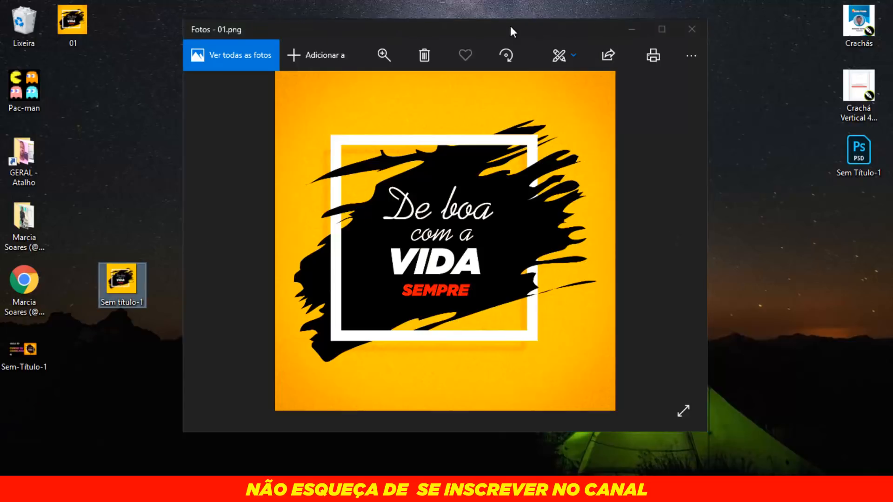
pyautogui.moveTo(511, 32); pyautogui.dragTo(631, 31)
# Step: Open the original Sem título-1 image and tile it side by side with 01.png to compare both versions
pyautogui.click(131, 279)
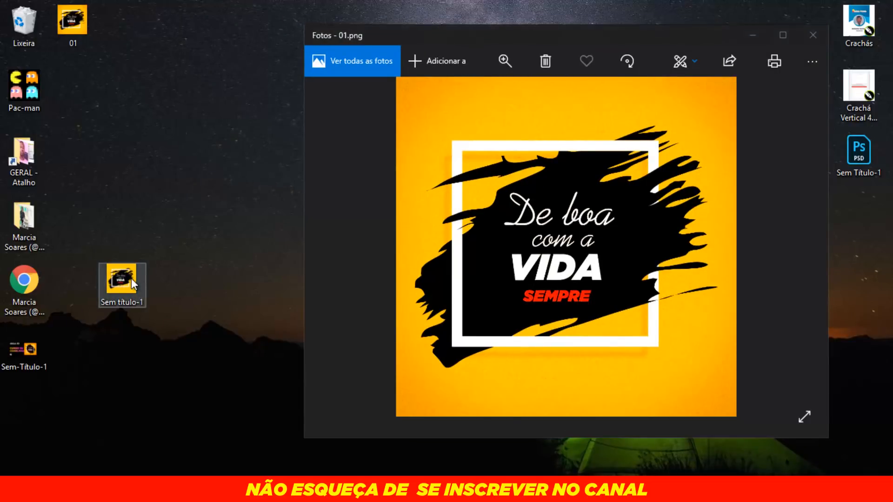
pyautogui.doubleClick(131, 278)
pyautogui.press('super+Left')
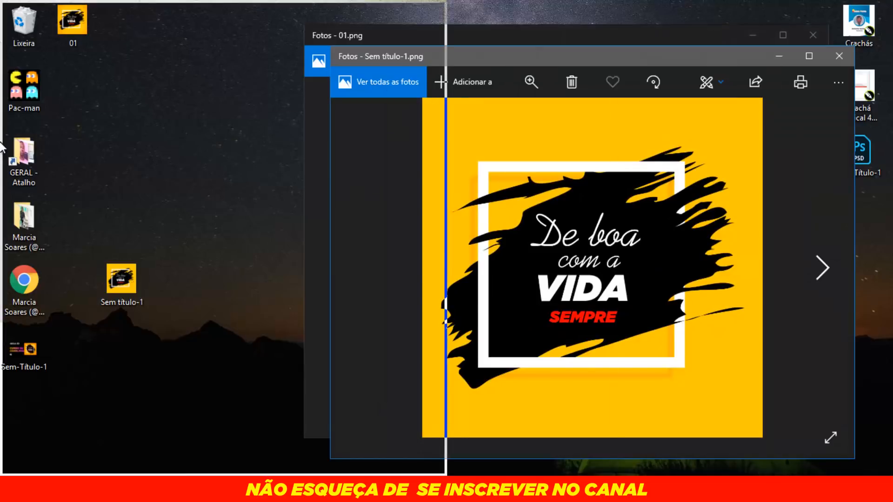
pyautogui.press('Return')
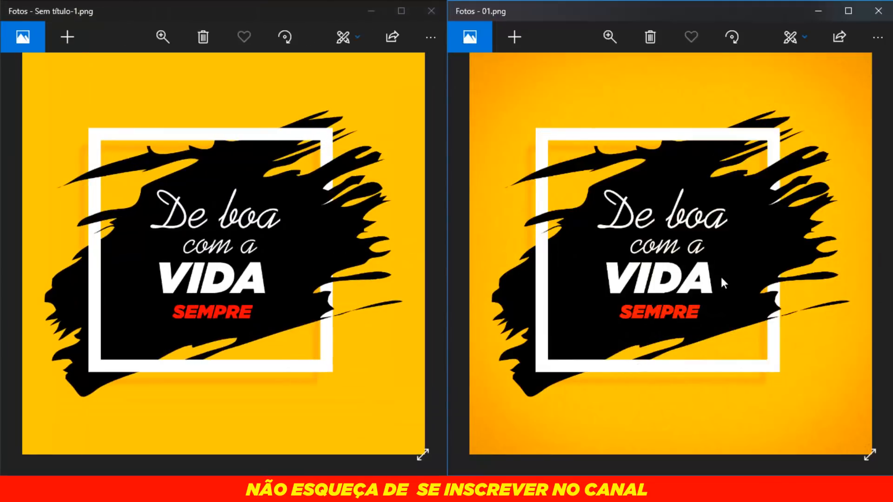